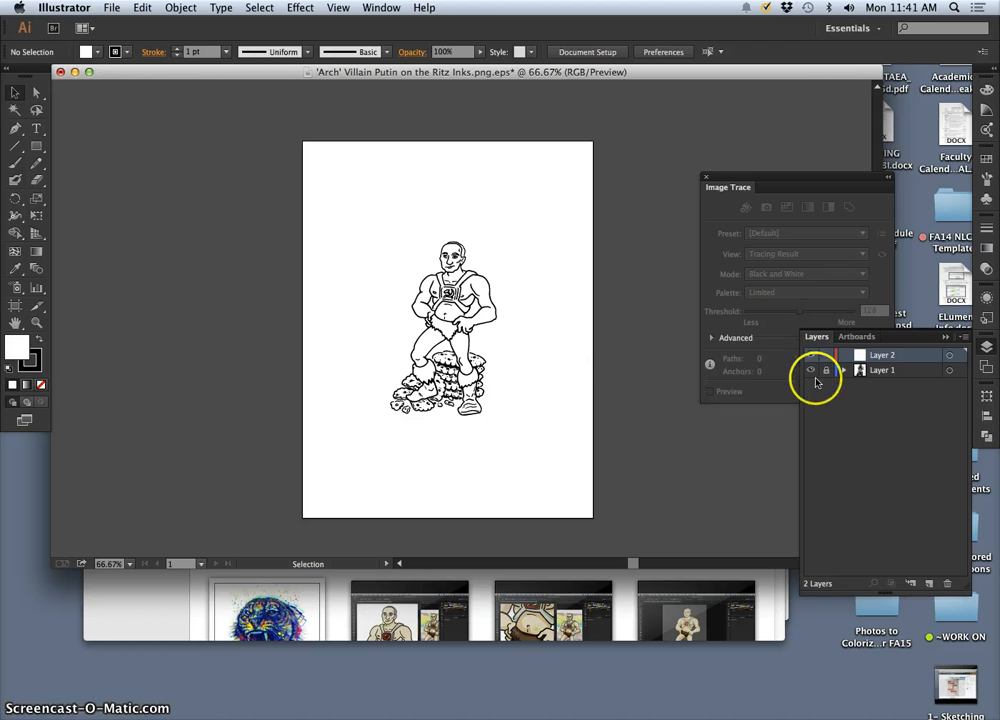
Step: Hide and show Layer 1 to check the line art, and activate the Type tool
{"action": "left_click", "coordinate": [811, 370]}
{"action": "left_click", "coordinate": [811, 370]}
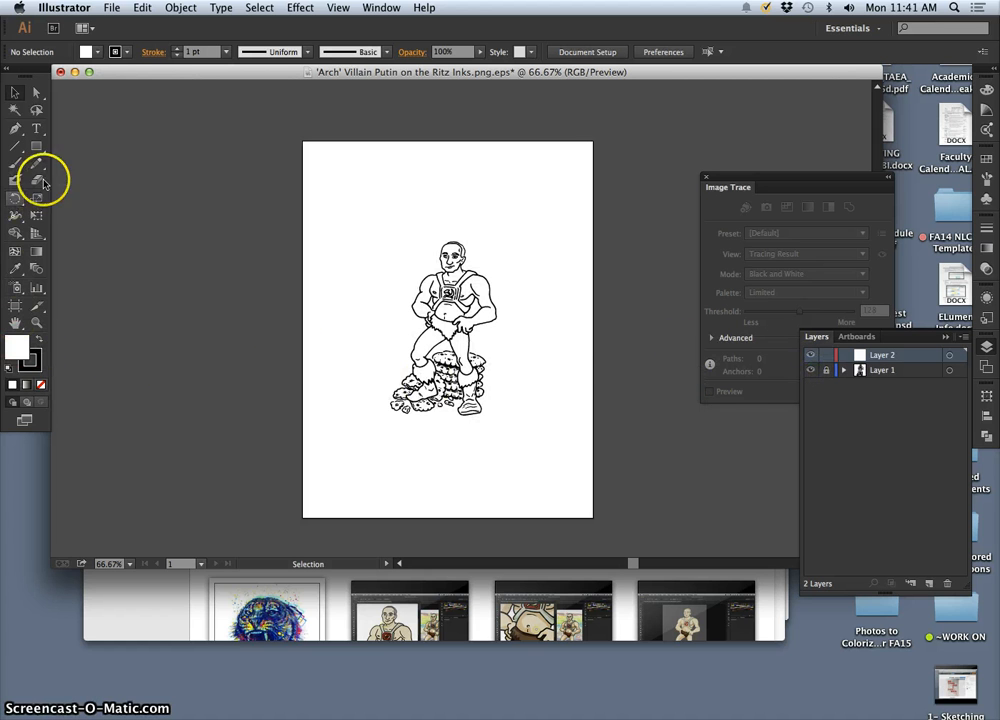
{"action": "left_click", "coordinate": [36, 131]}
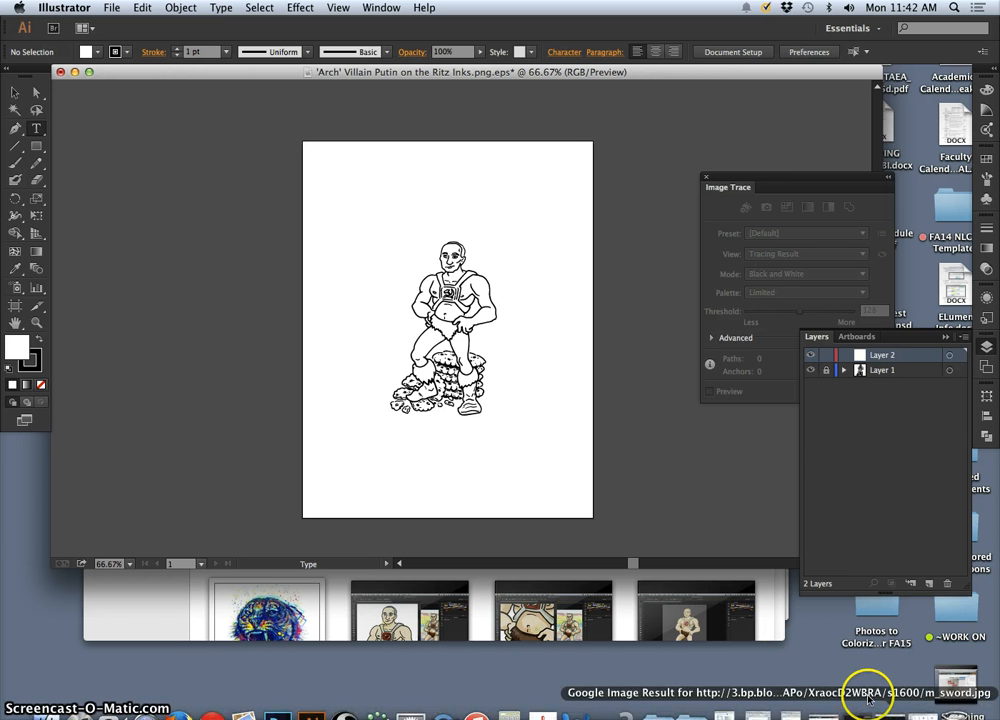
Step: Switch to Finder, go back from the FOnt Inspiration folder to Dig SP15 Assignment 8, and preview the Assign 8 sketch JPG
{"action": "left_click", "coordinate": [784, 602]}
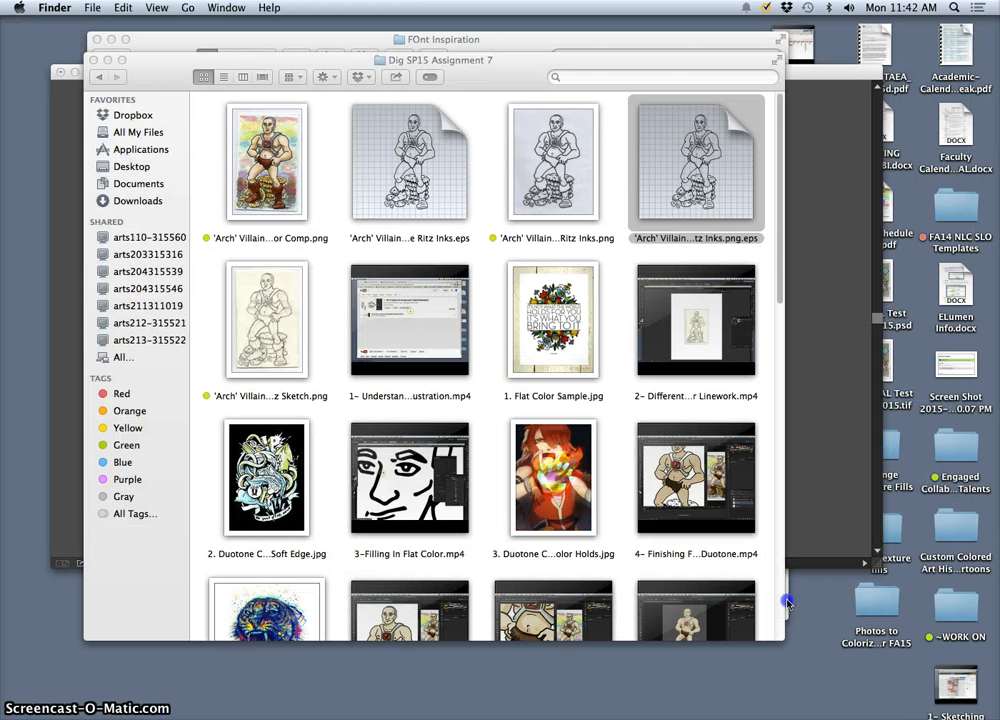
{"action": "left_click", "coordinate": [786, 598]}
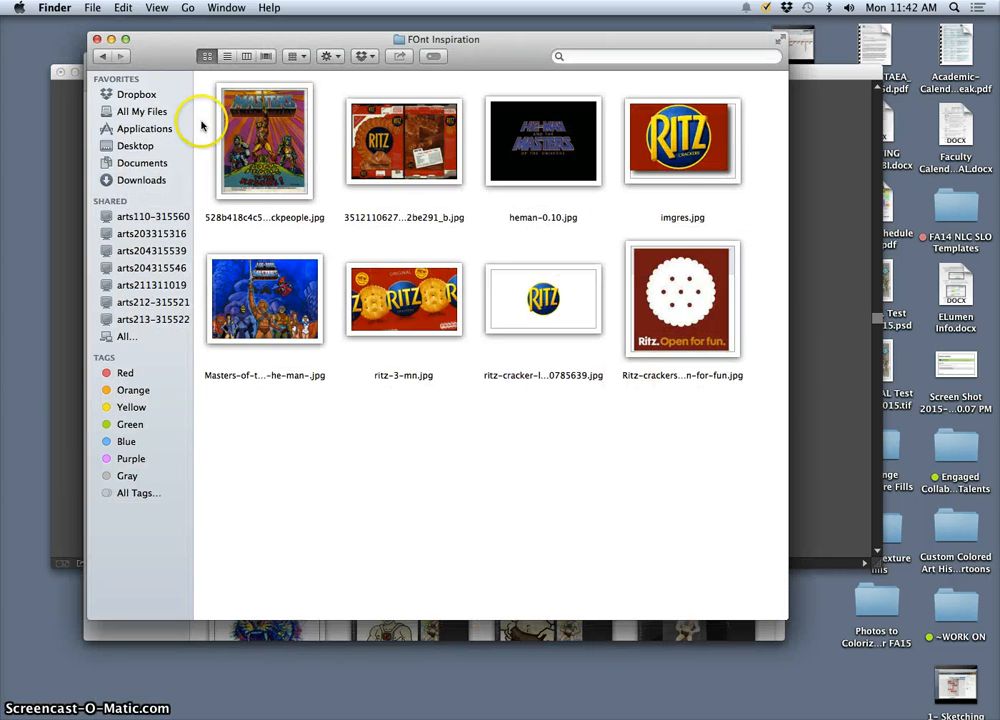
{"action": "left_click", "coordinate": [103, 56]}
{"action": "left_click", "coordinate": [313, 145]}
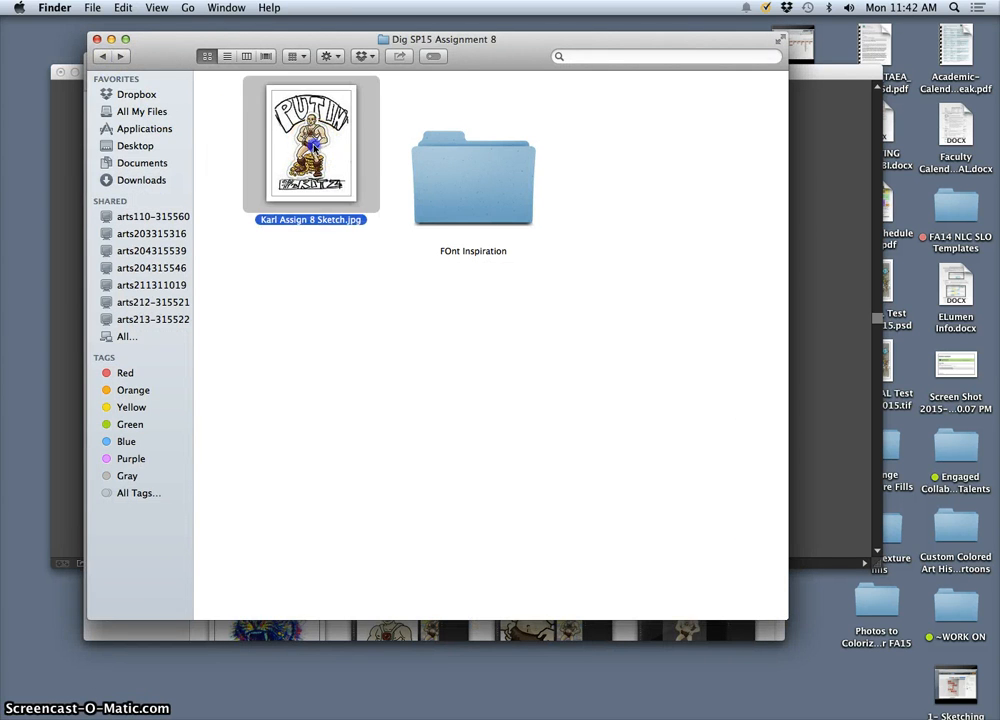
{"action": "double_click", "coordinate": [313, 145]}
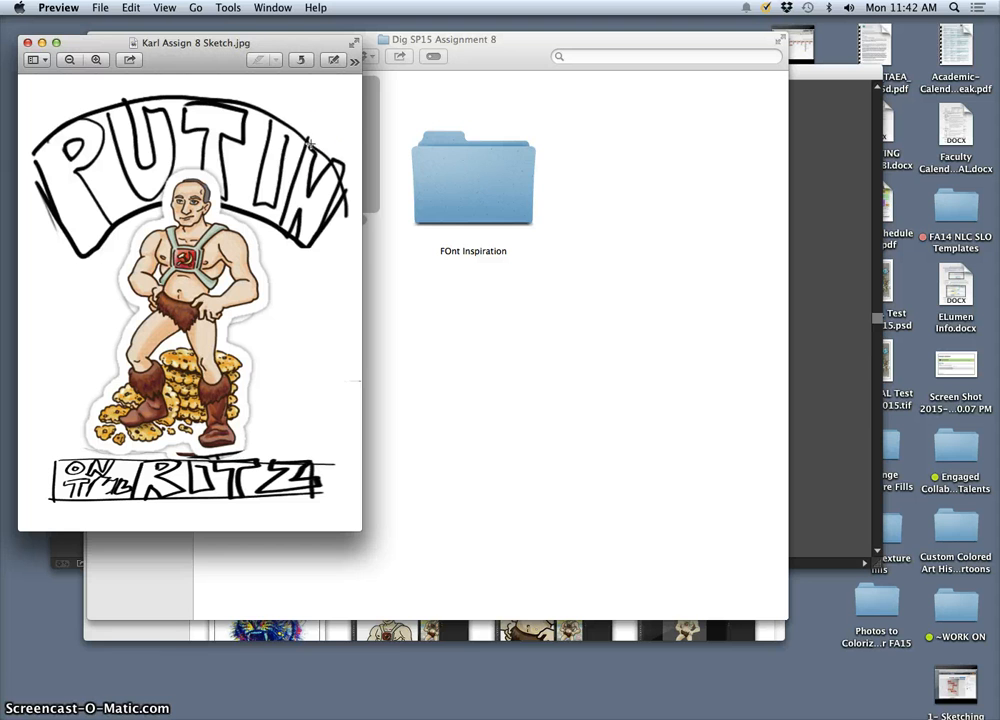
Step: Open the Assign 8 sketch JPG from the Finder folder in Illustrator
{"action": "left_click", "coordinate": [413, 112]}
{"action": "right_click", "coordinate": [303, 128]}
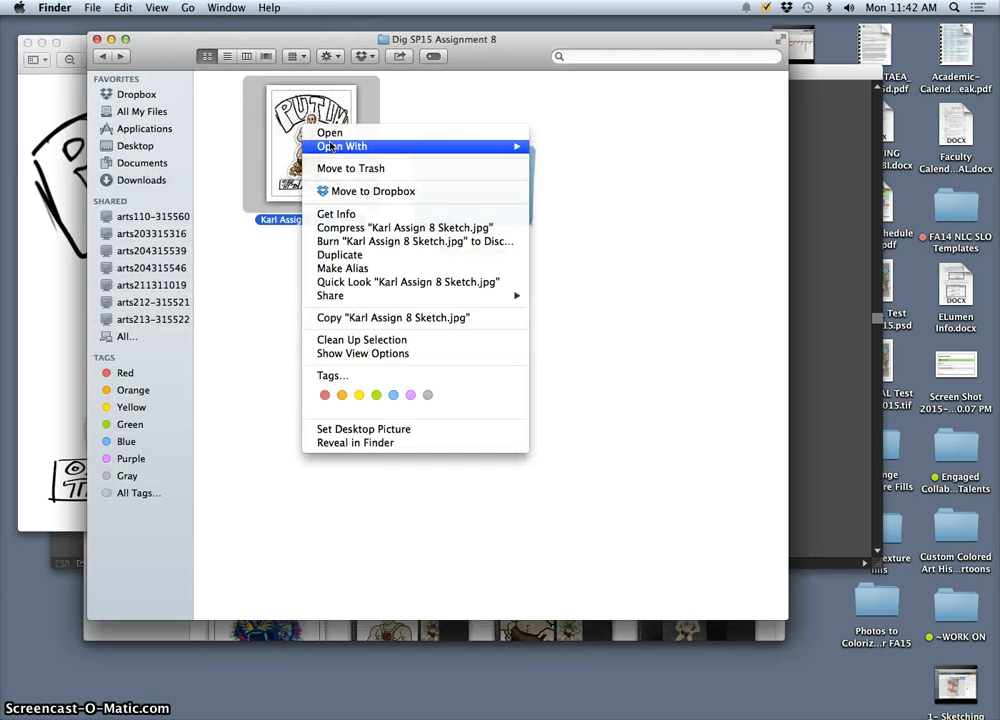
{"action": "mouse_move", "coordinate": [330, 147]}
{"action": "left_click", "coordinate": [602, 196]}
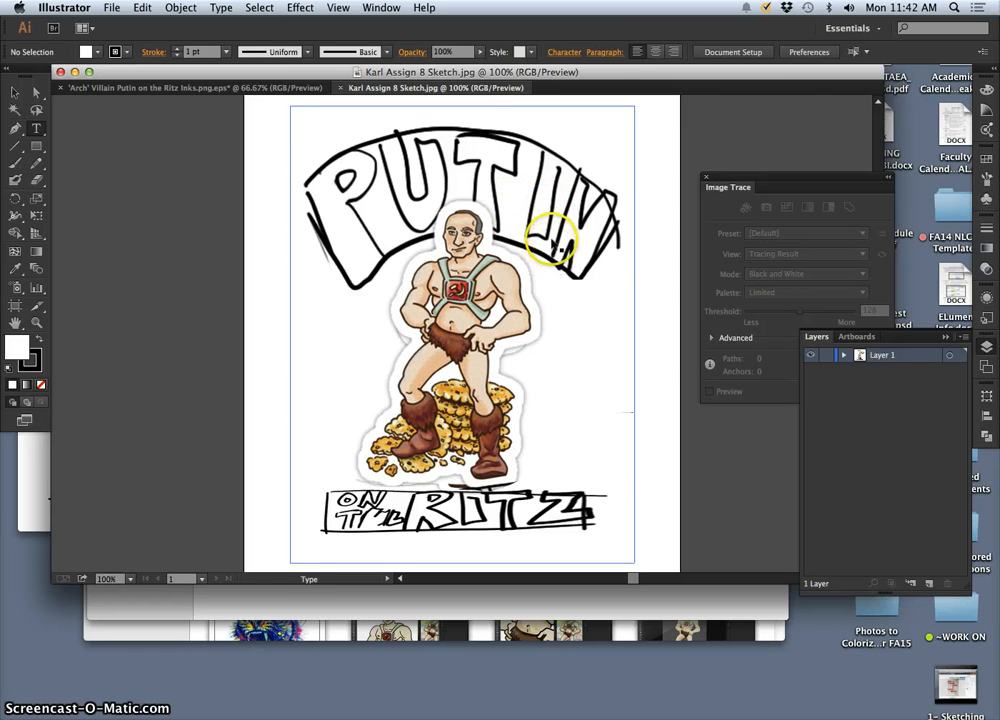
{"action": "left_click", "coordinate": [245, 88]}
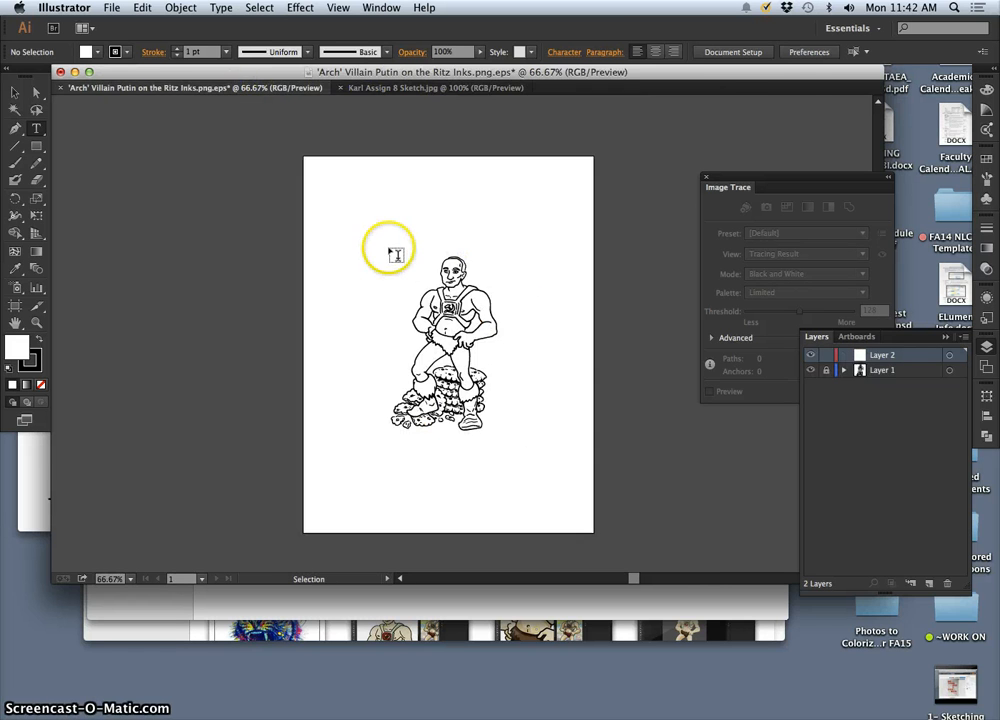
{"action": "key", "text": "super+v"}
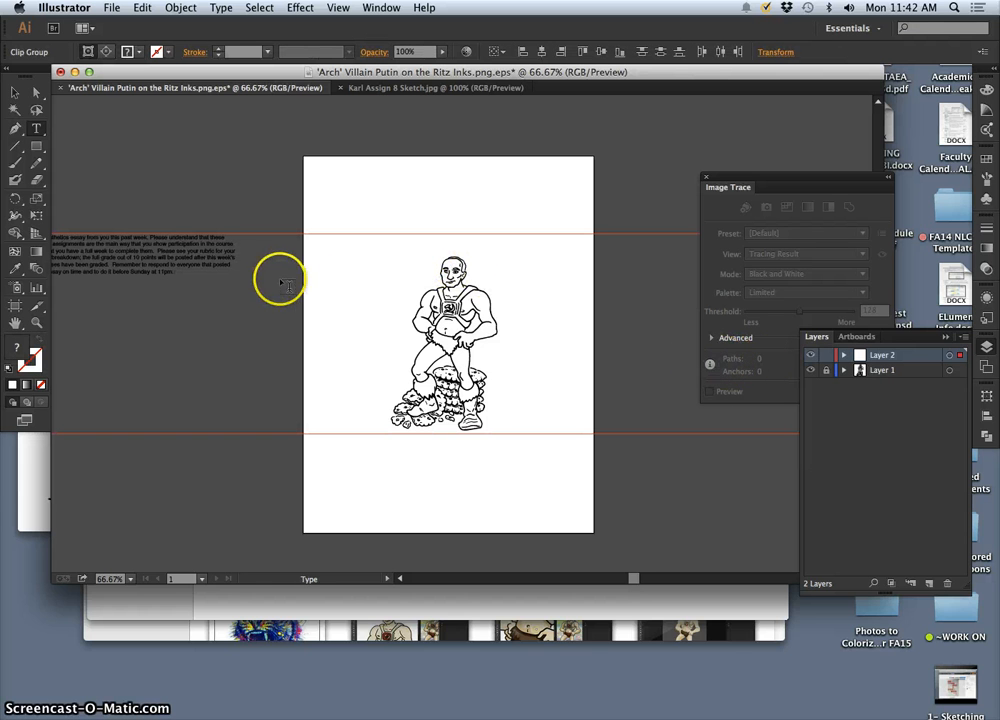
{"action": "key", "text": "super+z"}
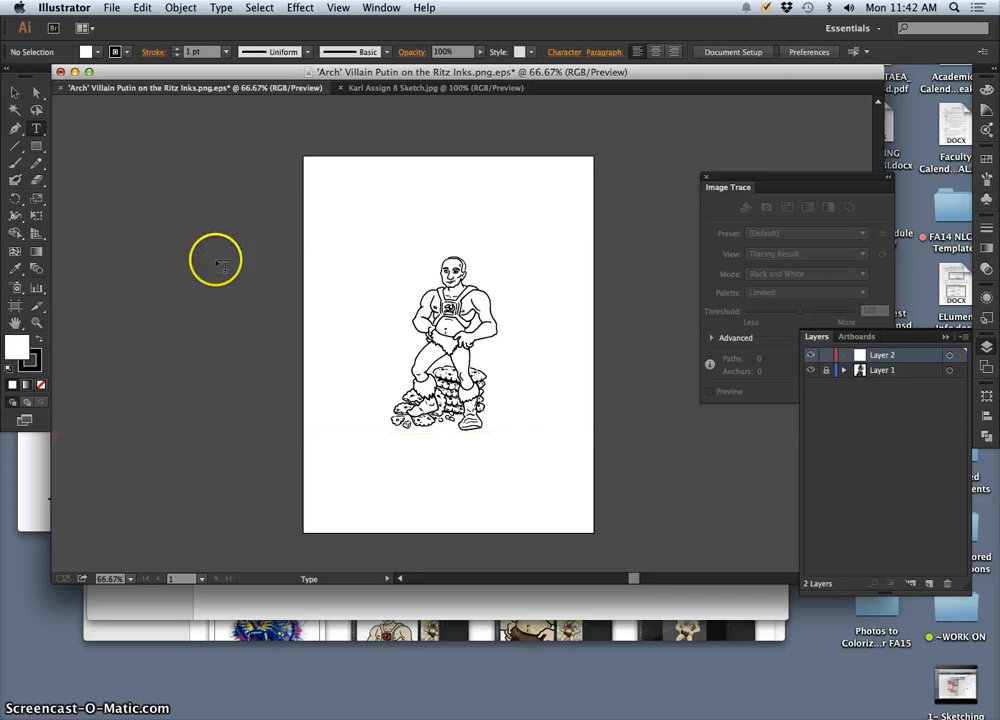
Step: Copy the sketch image from the Assign 8 sketch document and paste it onto Layer 2 of the Putin on the Ritz inks document
{"action": "left_click", "coordinate": [372, 89]}
{"action": "left_click", "coordinate": [452, 229]}
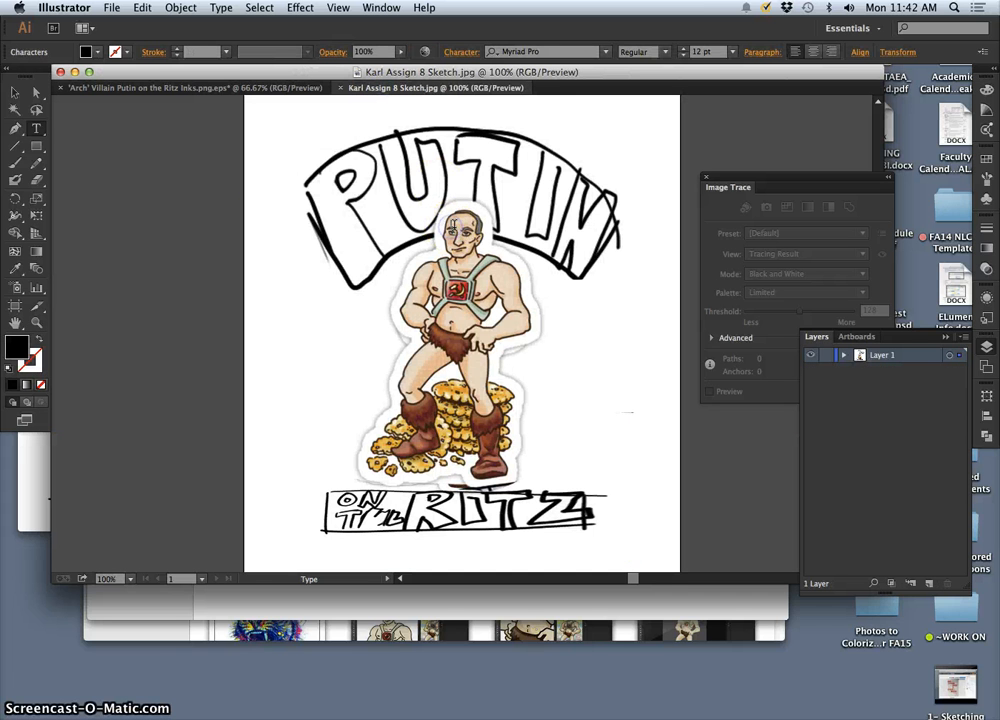
{"action": "left_click", "coordinate": [15, 92]}
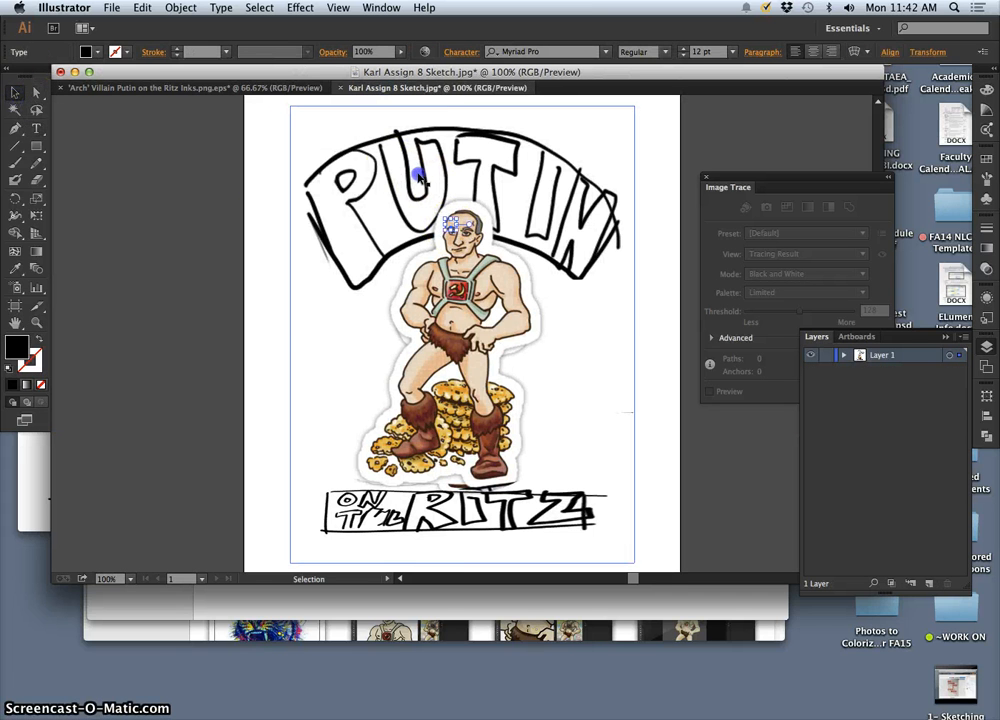
{"action": "left_click", "coordinate": [415, 167]}
{"action": "left_click", "coordinate": [142, 8]}
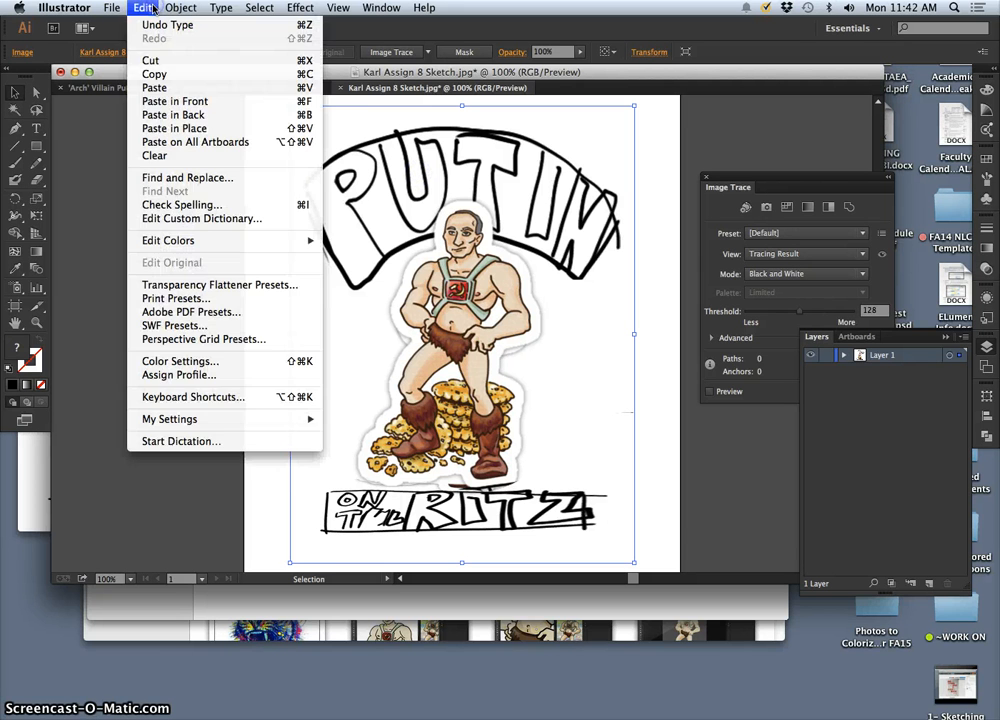
{"action": "left_click", "coordinate": [150, 74]}
{"action": "left_click", "coordinate": [241, 90]}
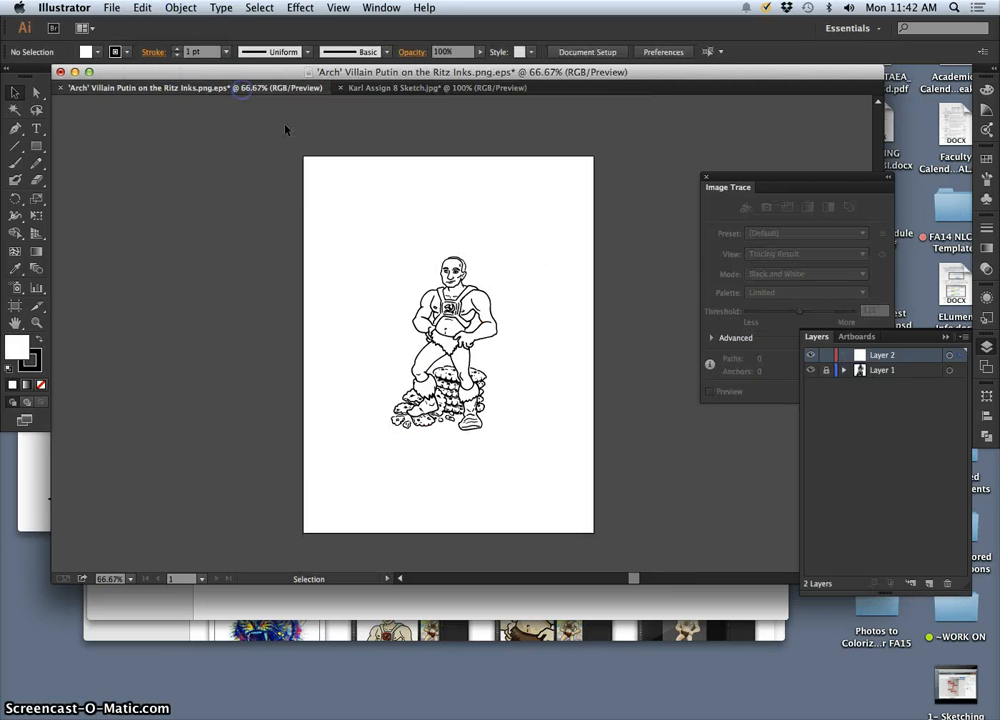
{"action": "key", "text": "ctrl+v"}
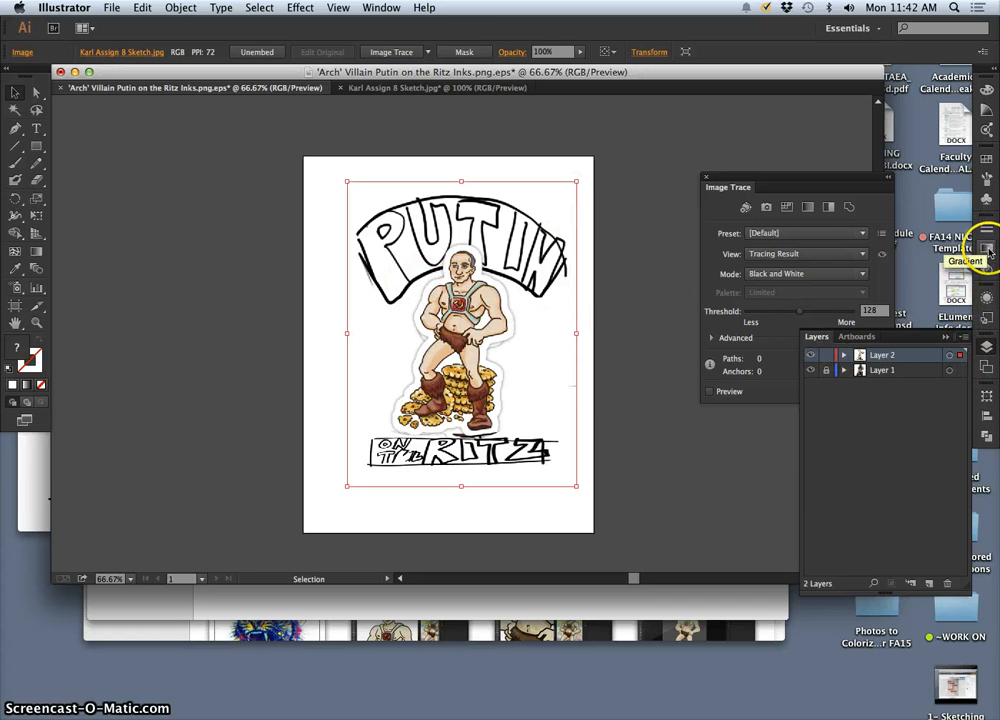
Step: Move Layer 2 below Layer 1 and position the pasted sketch so its figure lines up with the inked line art
{"action": "left_click_drag", "start_coordinate": [897, 360], "coordinate": [895, 382]}
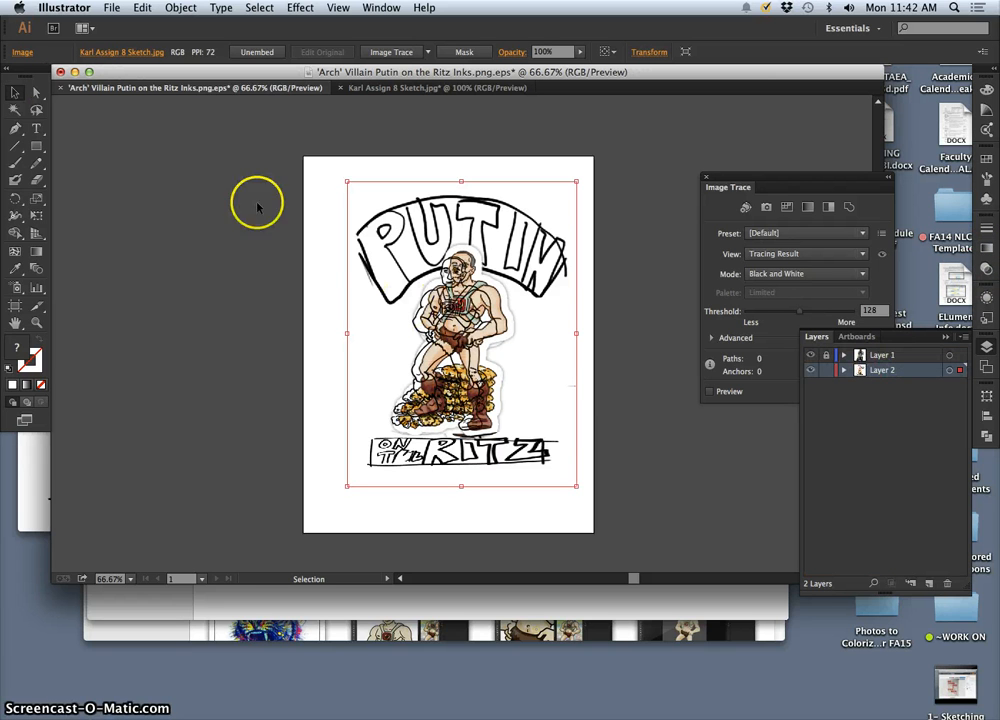
{"action": "mouse_move", "coordinate": [516, 200]}
{"action": "left_mouse_down"}
{"action": "mouse_move", "coordinate": [560, 184]}
{"action": "mouse_move", "coordinate": [506, 202]}
{"action": "mouse_move", "coordinate": [471, 187]}
{"action": "left_mouse_up"}
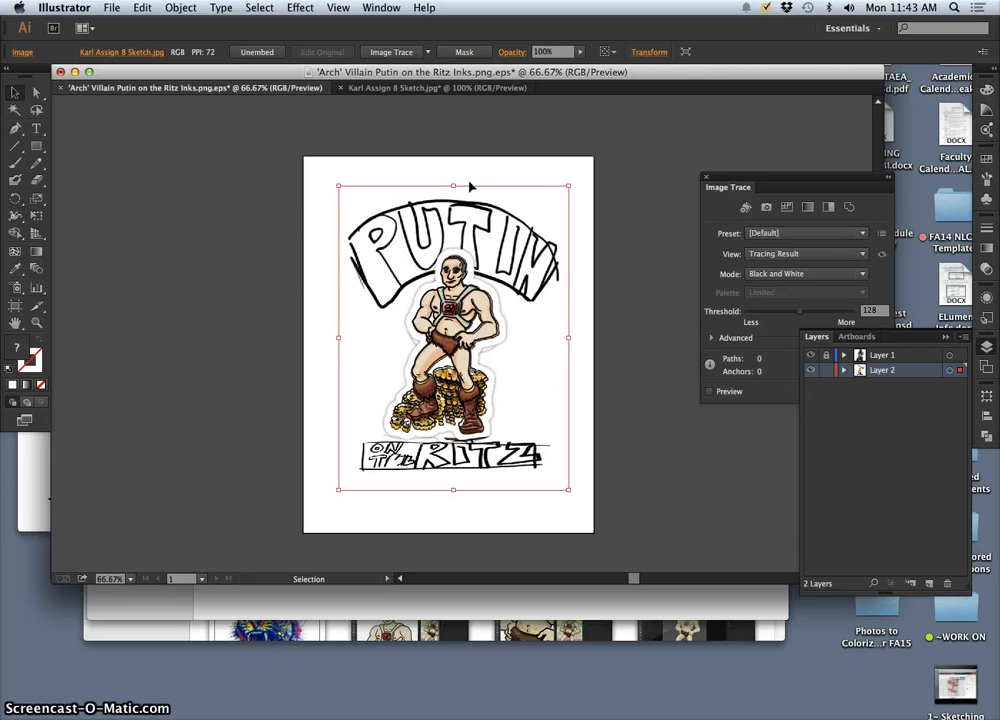
{"action": "key", "text": "Left"}
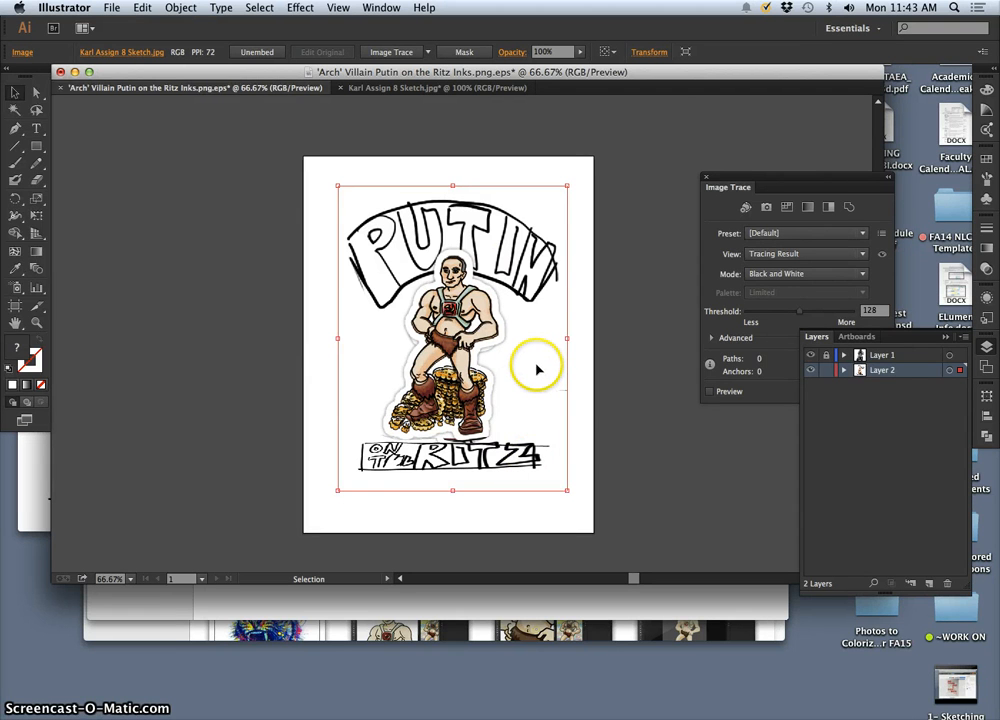
{"action": "key", "text": "Return"}
{"action": "left_click", "coordinate": [193, 339]}
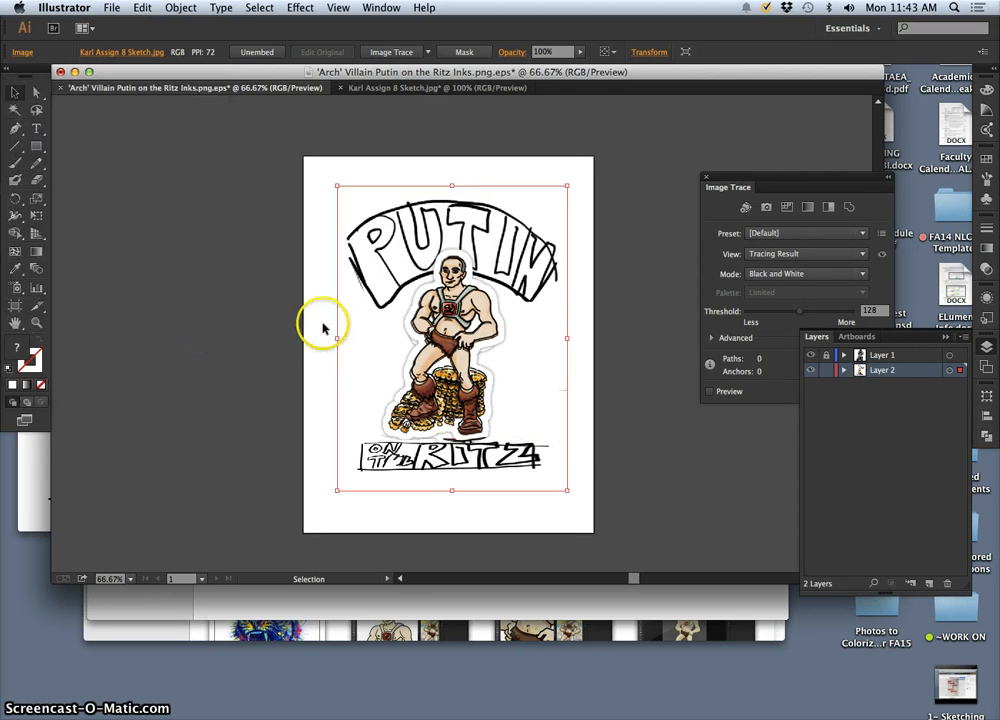
{"action": "key", "text": "Right"}
{"action": "key", "text": "Right"}
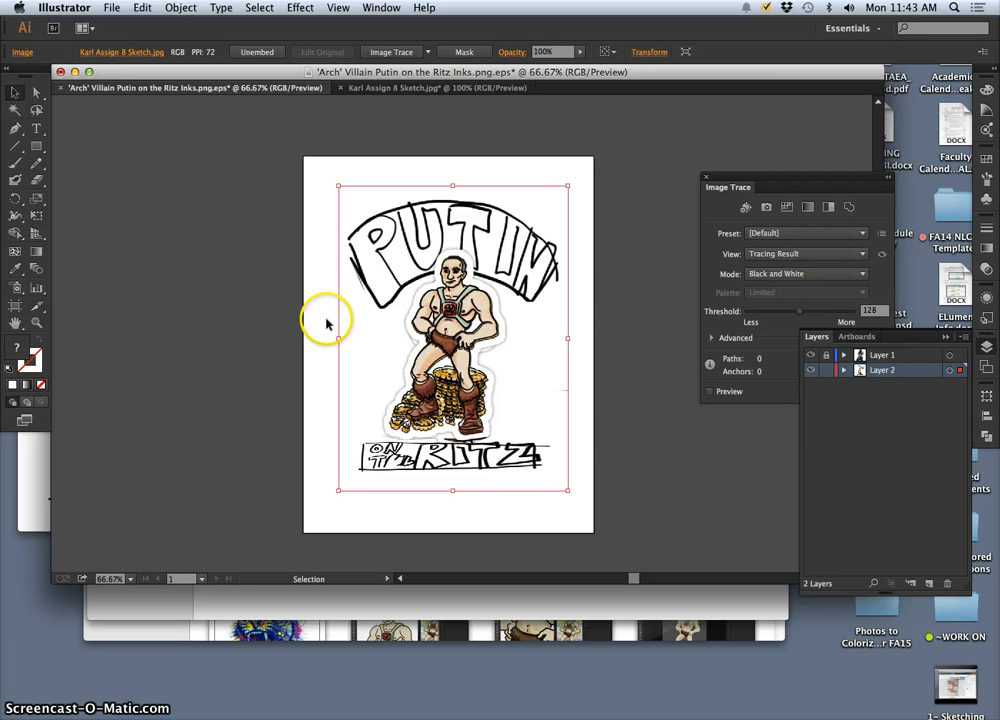
{"action": "key", "text": "Up"}
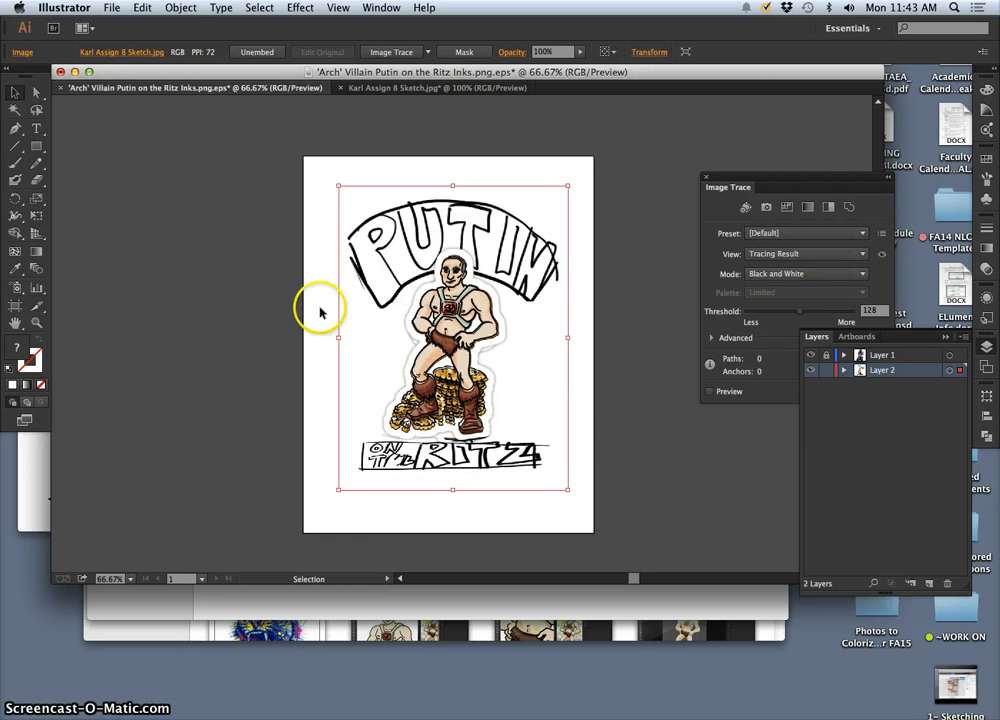
{"action": "left_click", "coordinate": [319, 311]}
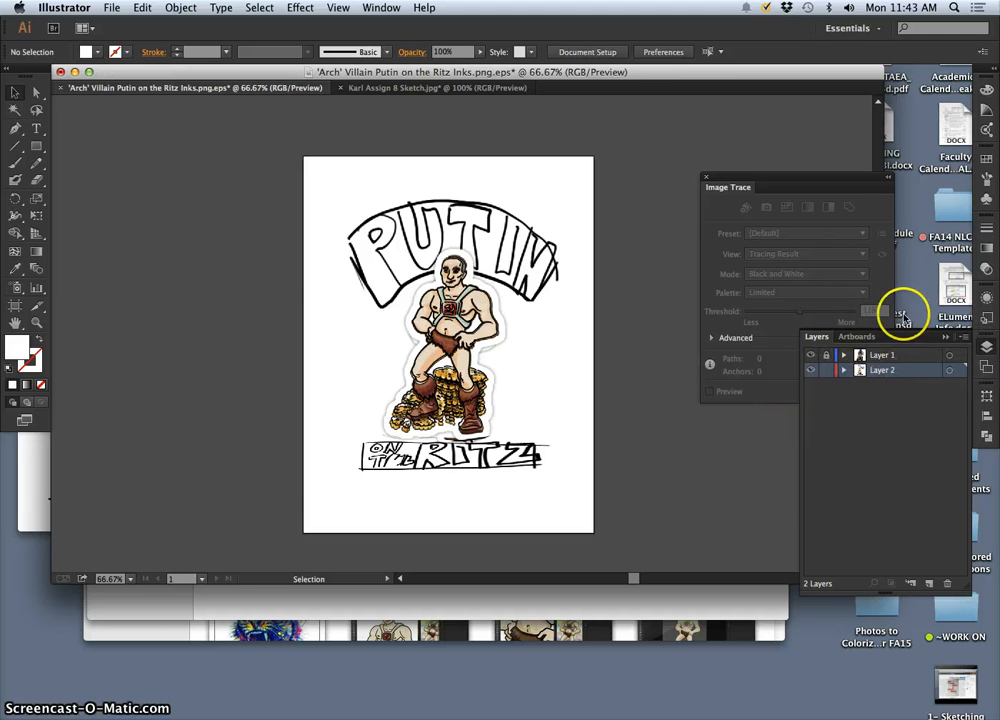
Step: Target Layer 2 and lower the sketch's opacity to 18%
{"action": "left_click", "coordinate": [987, 255]}
{"action": "left_click", "coordinate": [898, 222]}
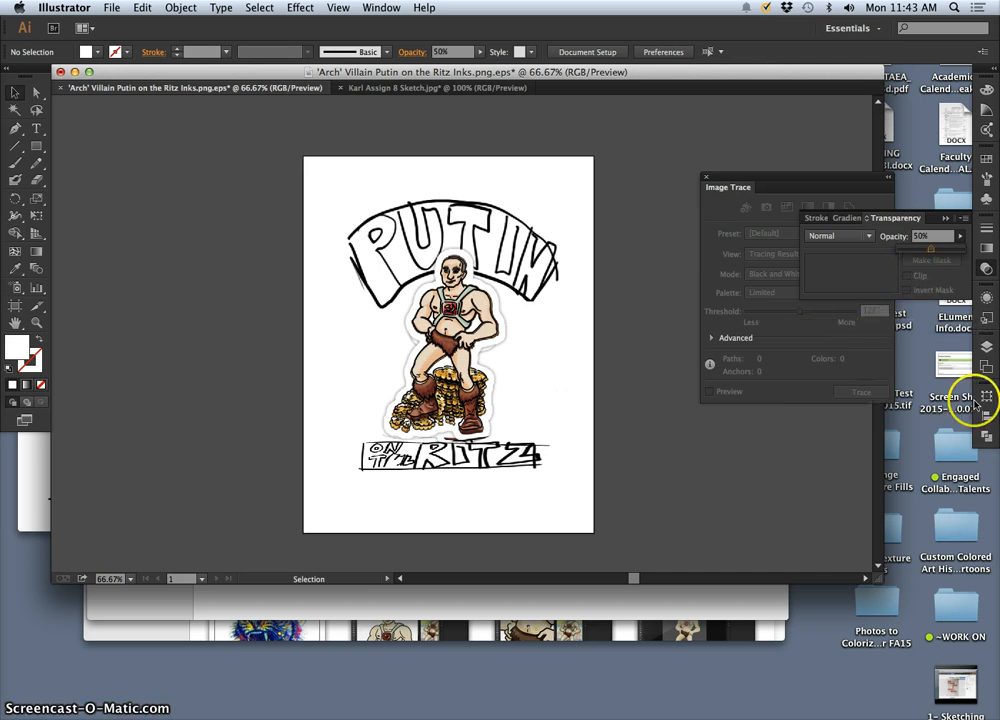
{"action": "left_click", "coordinate": [986, 348]}
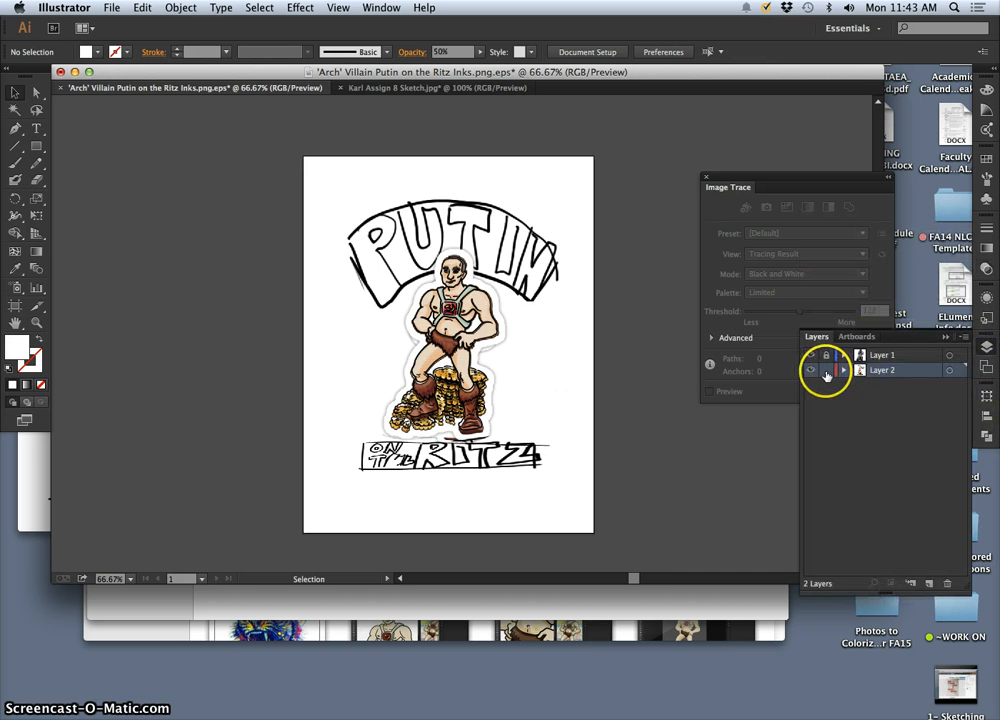
{"action": "left_click", "coordinate": [949, 371]}
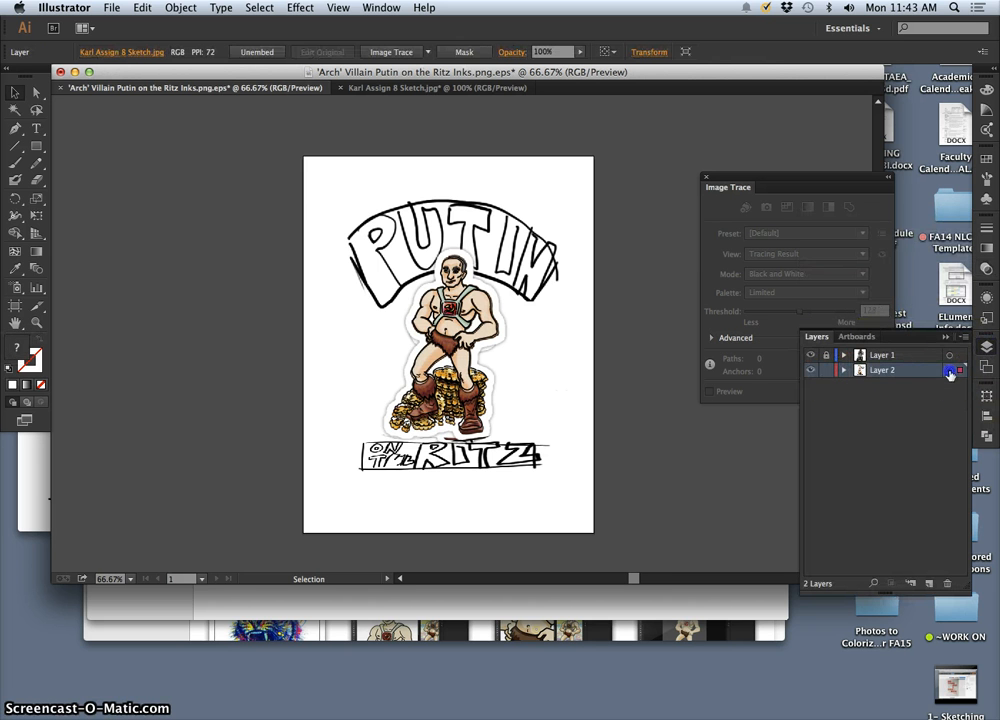
{"action": "left_click", "coordinate": [986, 251]}
{"action": "left_click", "coordinate": [945, 219]}
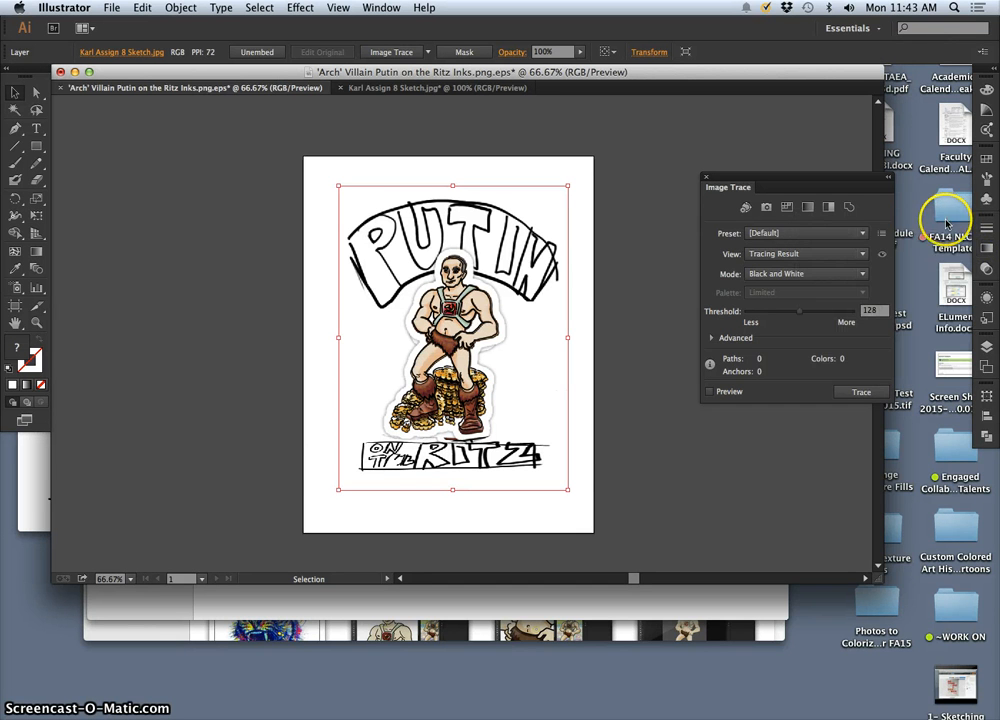
{"action": "left_click", "coordinate": [984, 251]}
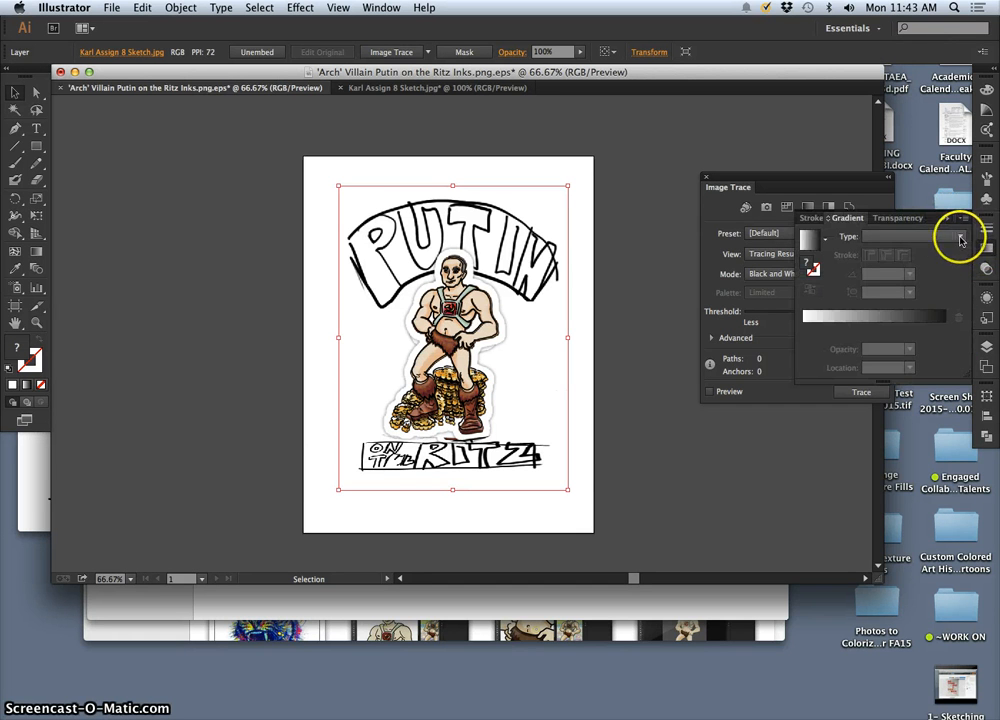
{"action": "left_click", "coordinate": [986, 268]}
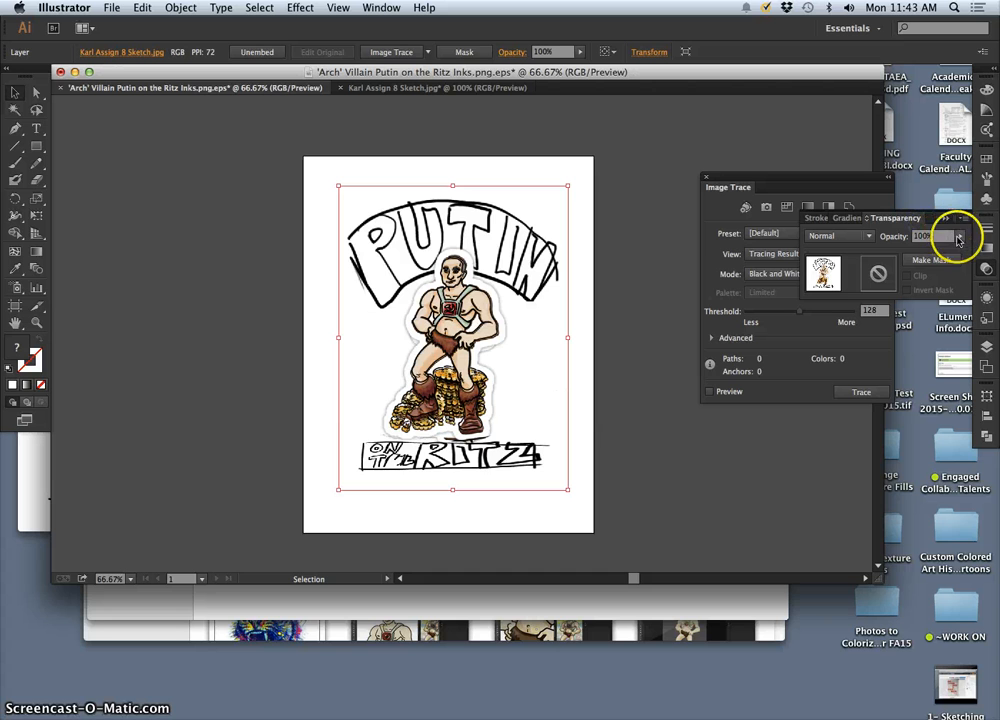
{"action": "left_click_drag", "start_coordinate": [938, 251], "coordinate": [930, 251]}
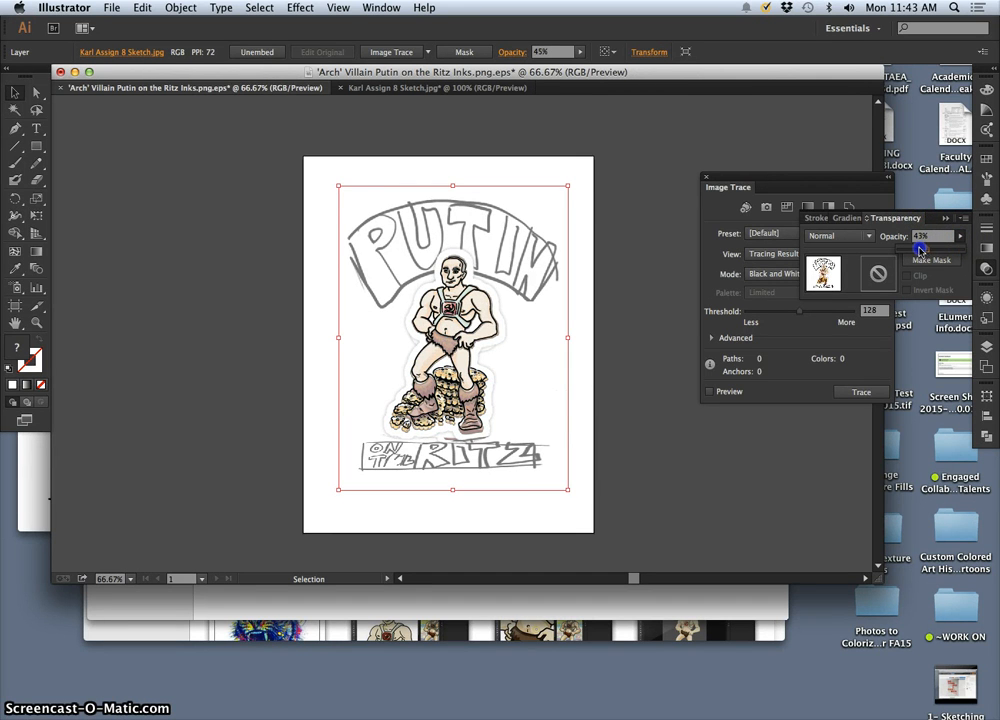
{"action": "left_click_drag", "start_coordinate": [919, 250], "coordinate": [908, 251]}
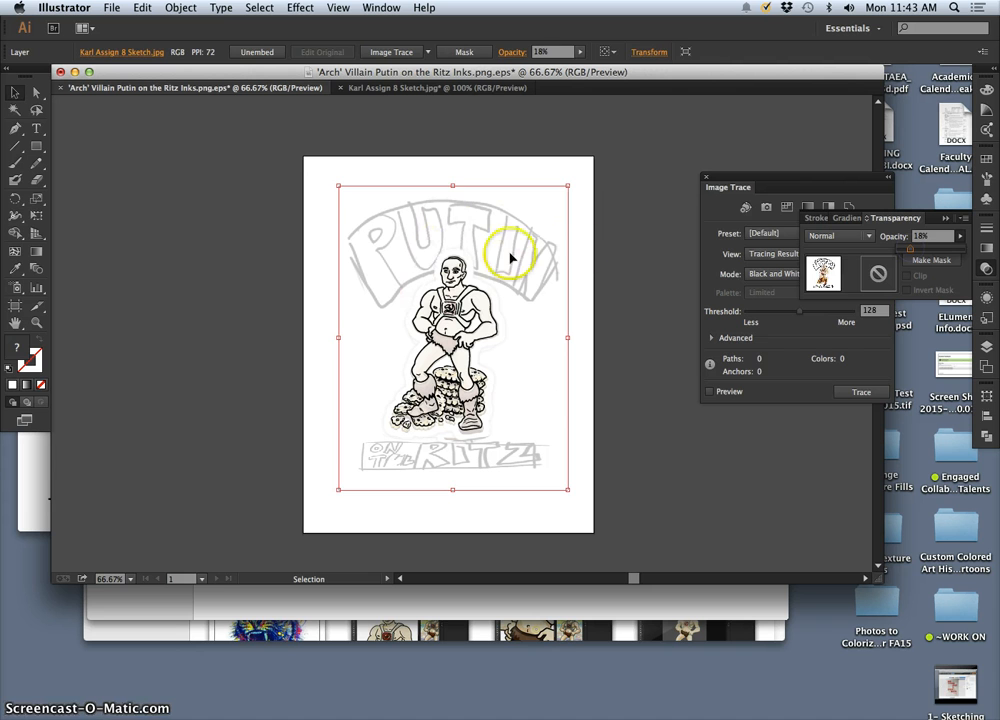
{"action": "left_click", "coordinate": [580, 252]}
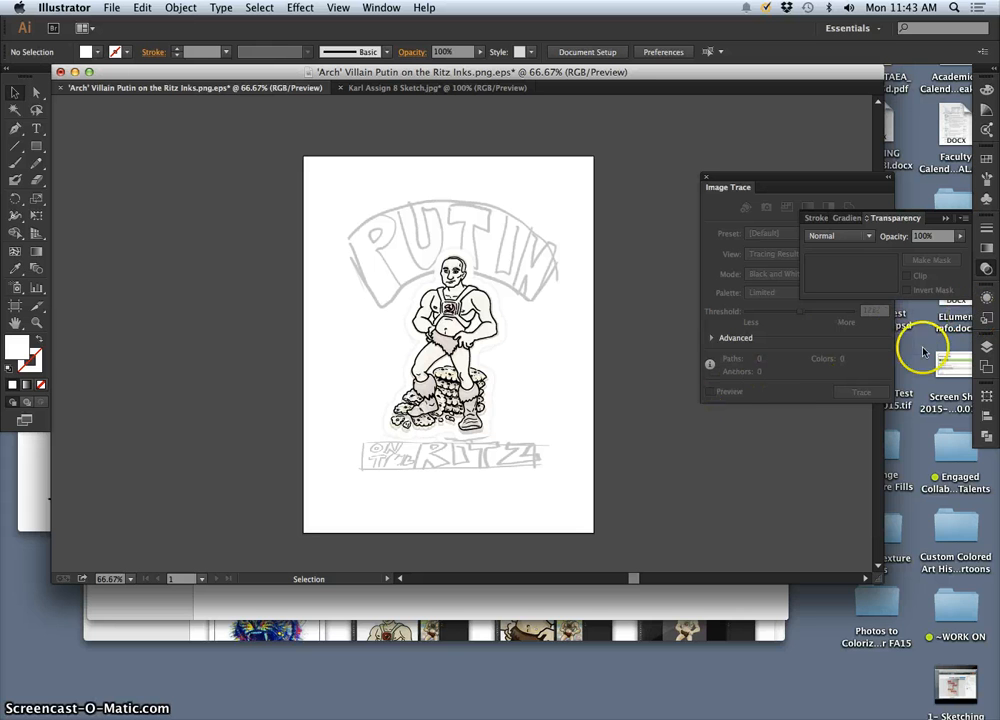
Step: Lock Layer 2 and add a new layer at the top of the layer stack
{"action": "left_click", "coordinate": [985, 348]}
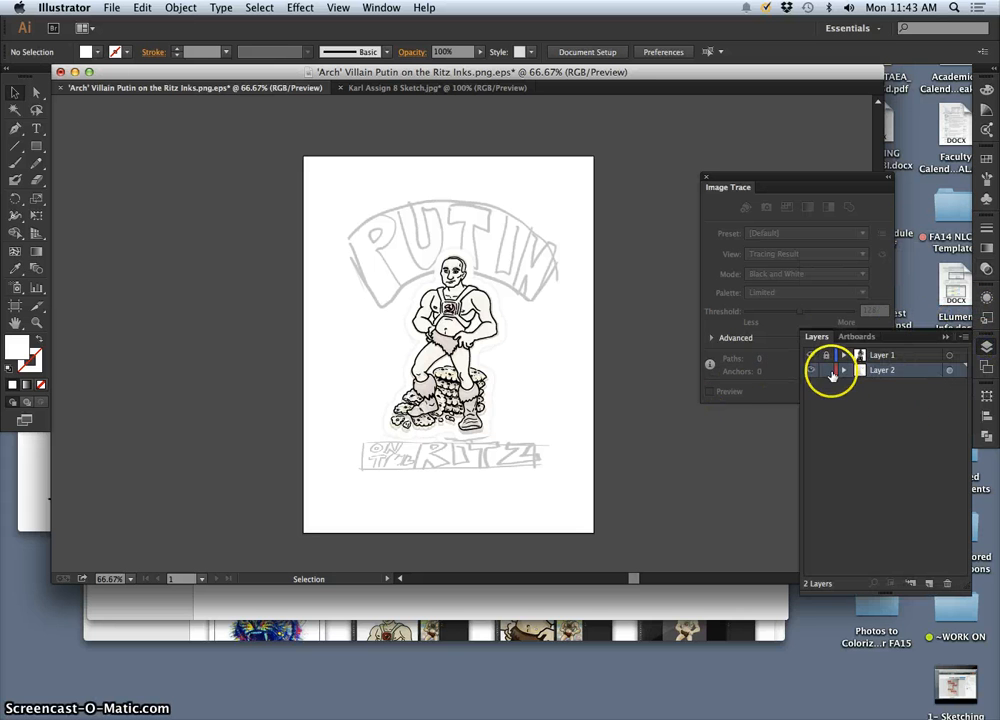
{"action": "left_click", "coordinate": [928, 583]}
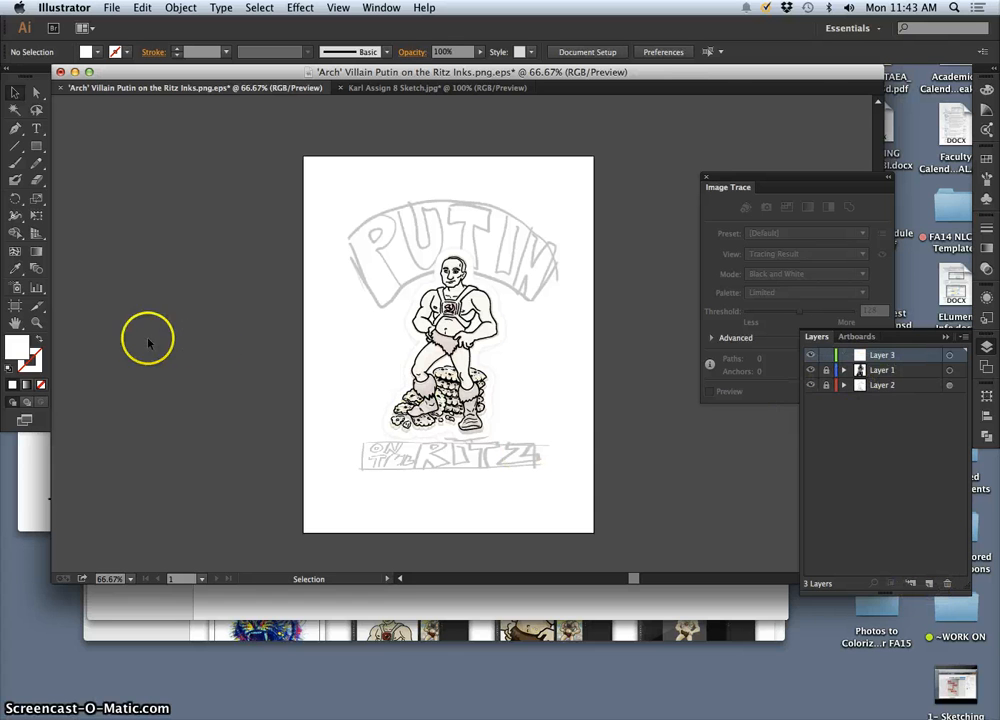
Step: Set the fill to black and the stroke to none
{"action": "left_click", "coordinate": [12, 367]}
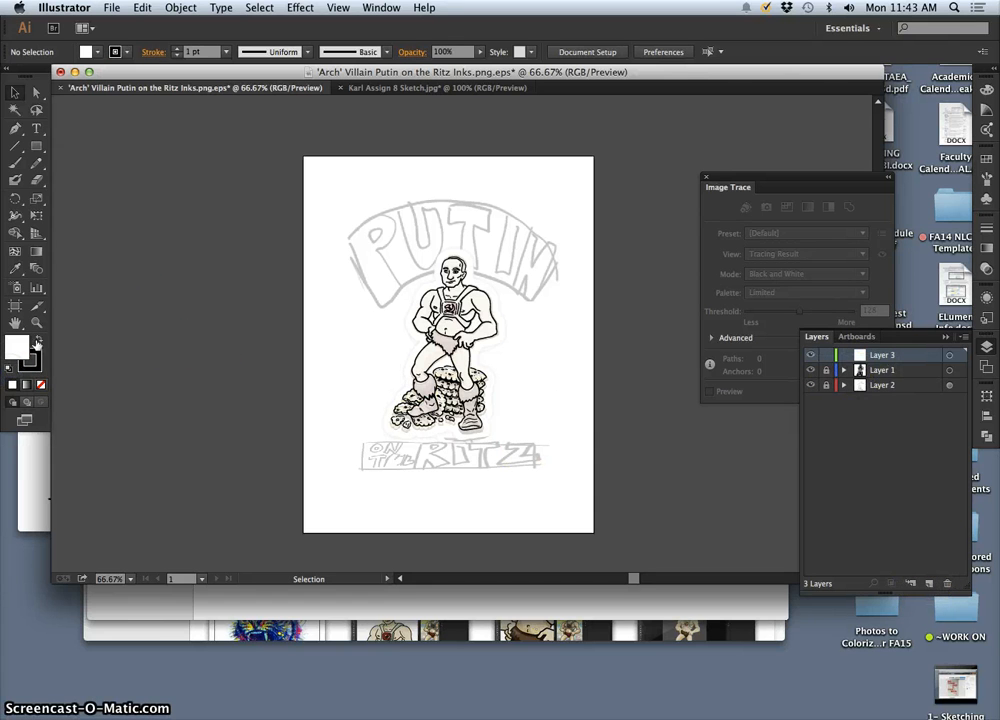
{"action": "left_click", "coordinate": [37, 343]}
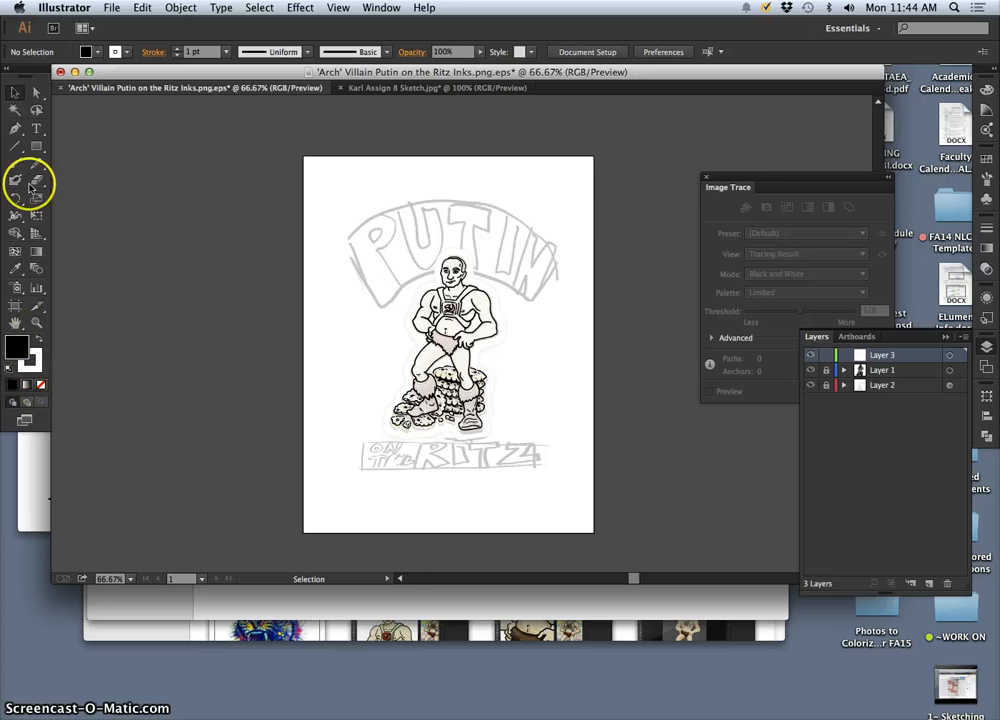
{"action": "left_click", "coordinate": [37, 365]}
{"action": "left_click", "coordinate": [41, 385]}
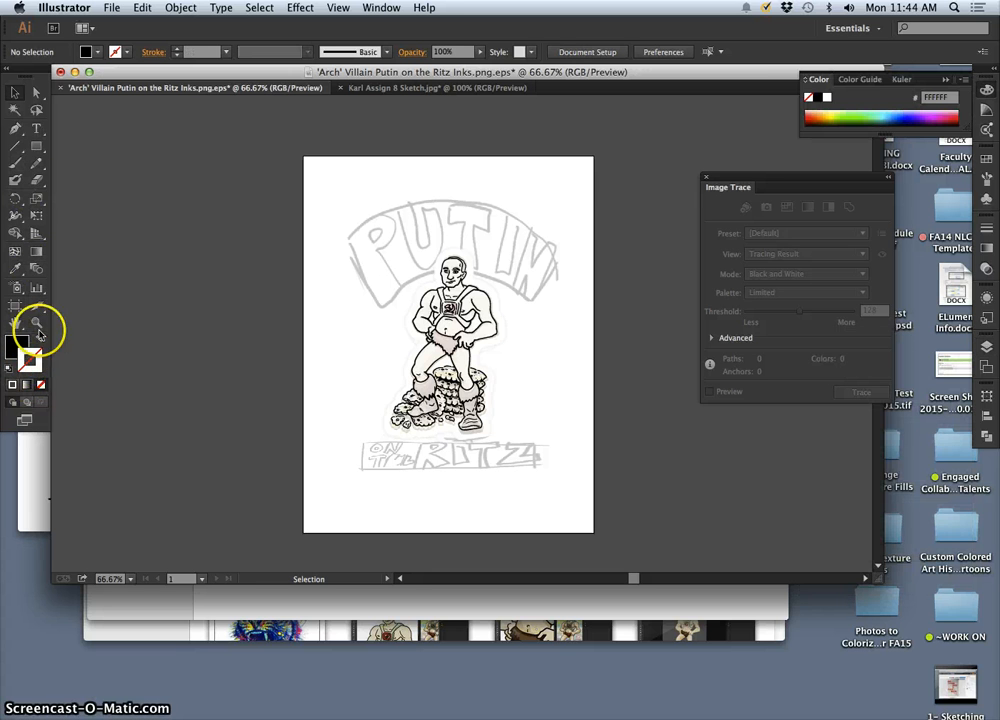
Step: Add an area text box over the sketched arched lettering, enter PUTIN and select the whole word
{"action": "left_click", "coordinate": [36, 128]}
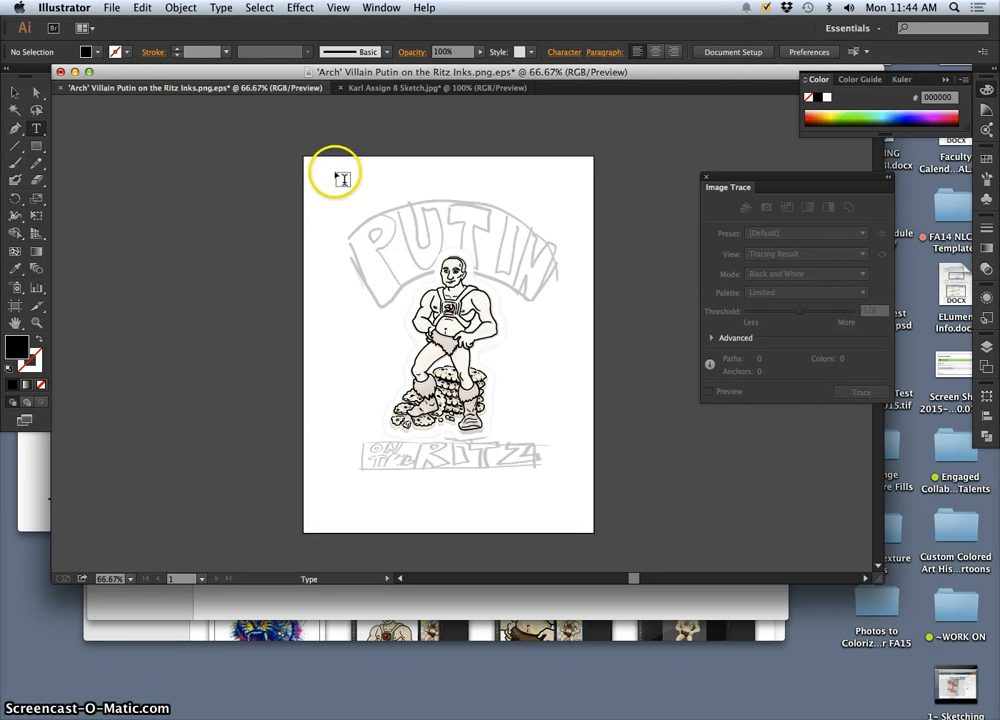
{"action": "left_click_drag", "start_coordinate": [337, 171], "coordinate": [559, 287]}
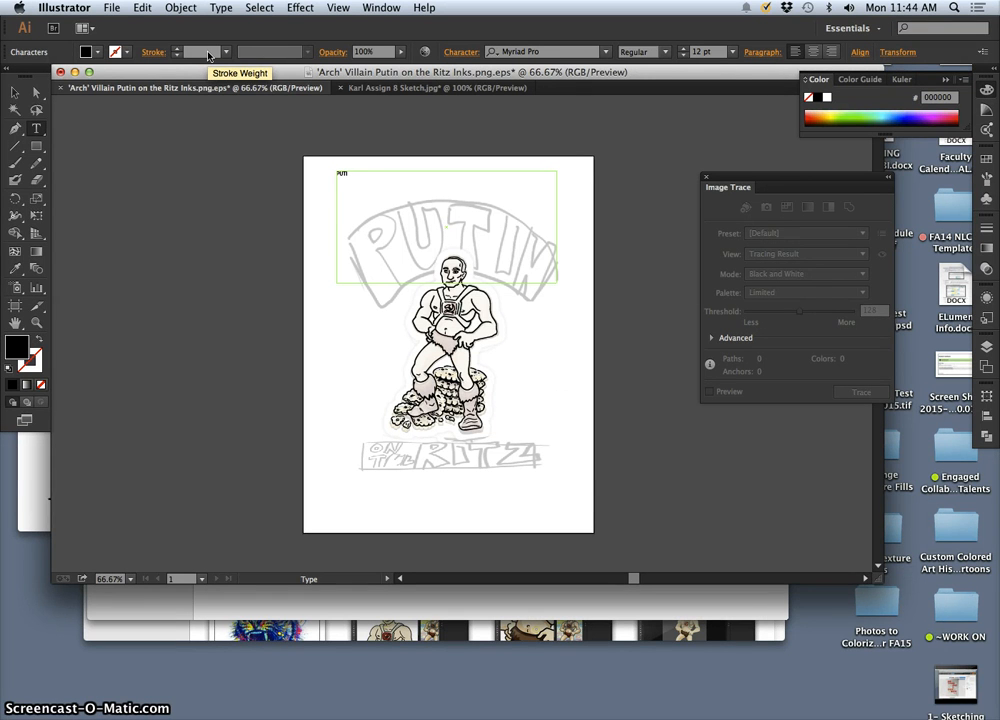
{"action": "left_click", "coordinate": [334, 175]}
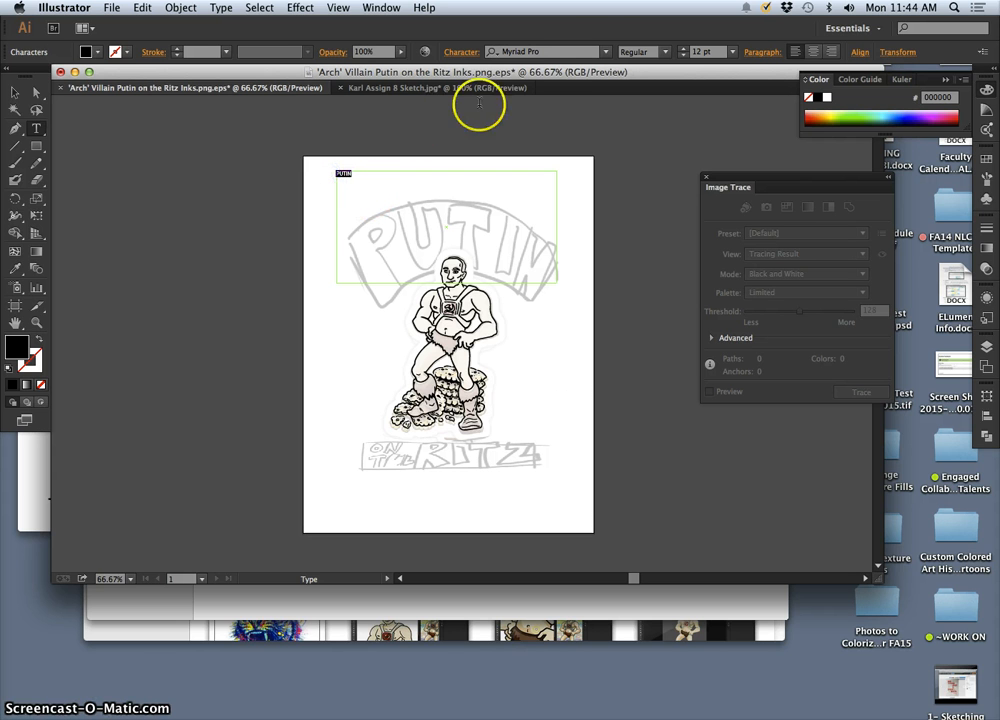
Step: Browse the available fonts and set the PUTIN text in Barbarian
{"action": "left_click", "coordinate": [606, 56]}
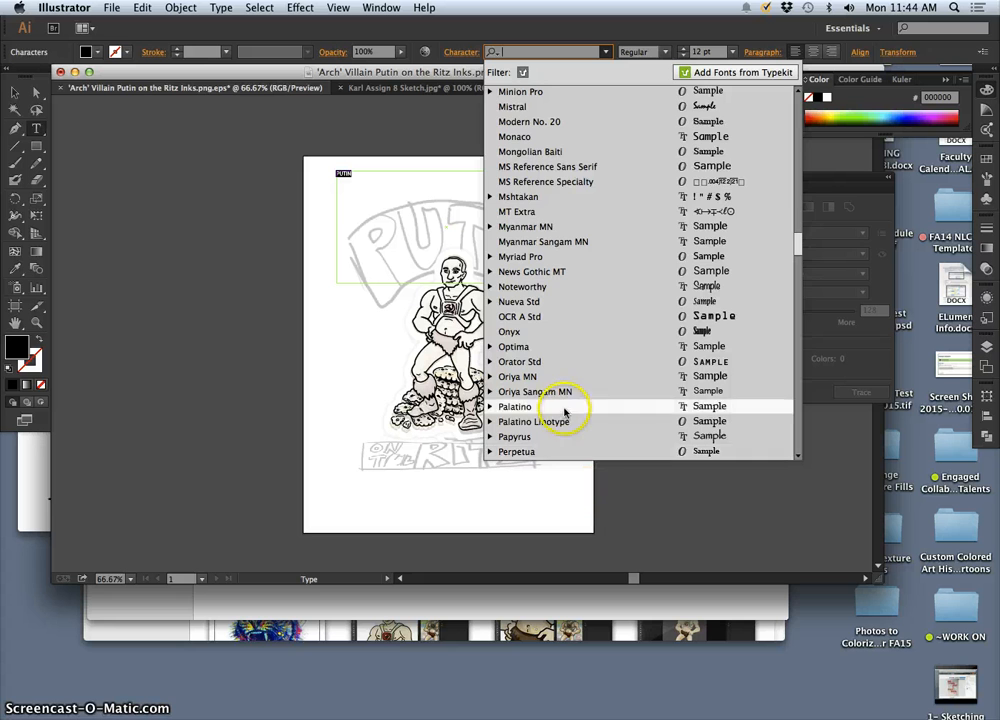
{"action": "scroll", "coordinate": [565, 413], "scroll_direction": "up", "scroll_amount": 15}
{"action": "scroll", "coordinate": [565, 413], "scroll_direction": "down", "scroll_amount": 20}
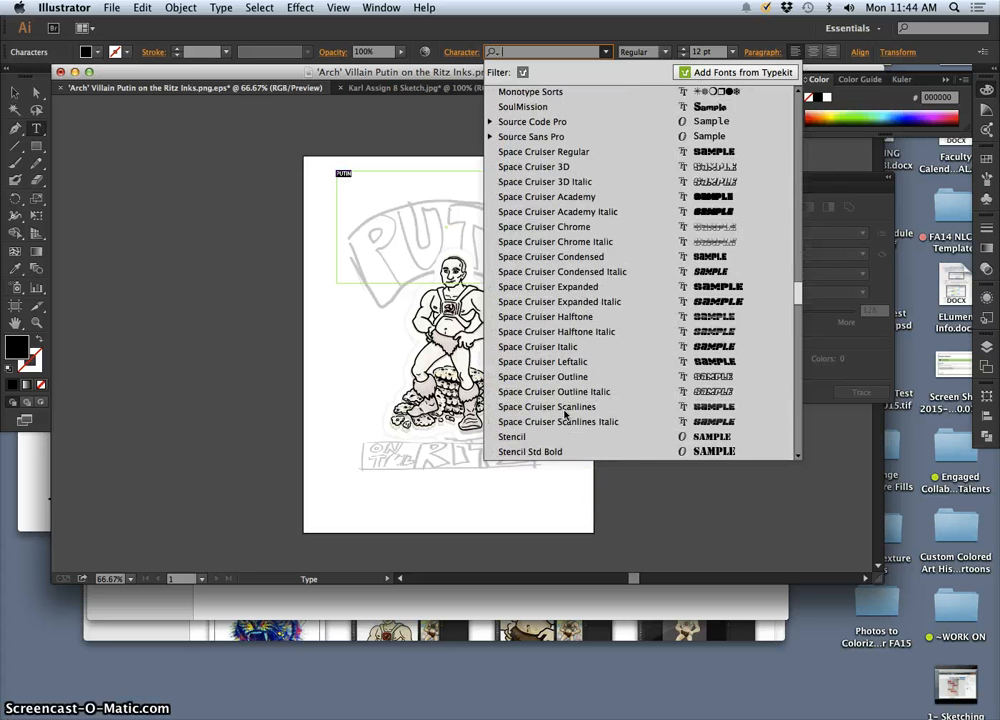
{"action": "scroll", "coordinate": [565, 413], "scroll_direction": "up", "scroll_amount": 3}
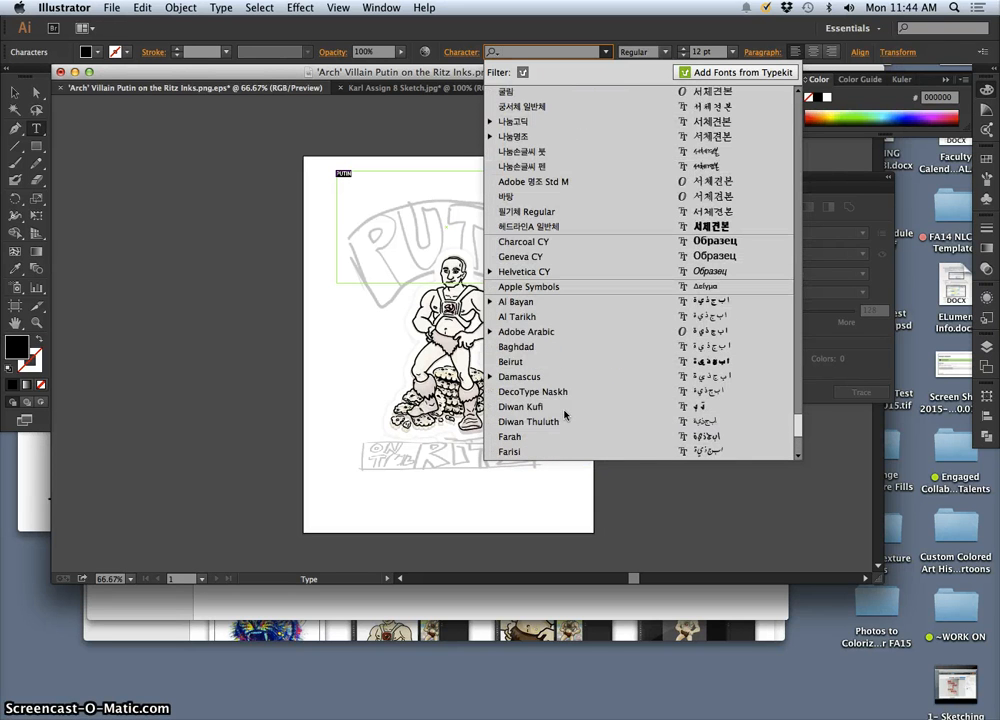
{"action": "scroll", "coordinate": [565, 413], "scroll_direction": "down", "scroll_amount": 5}
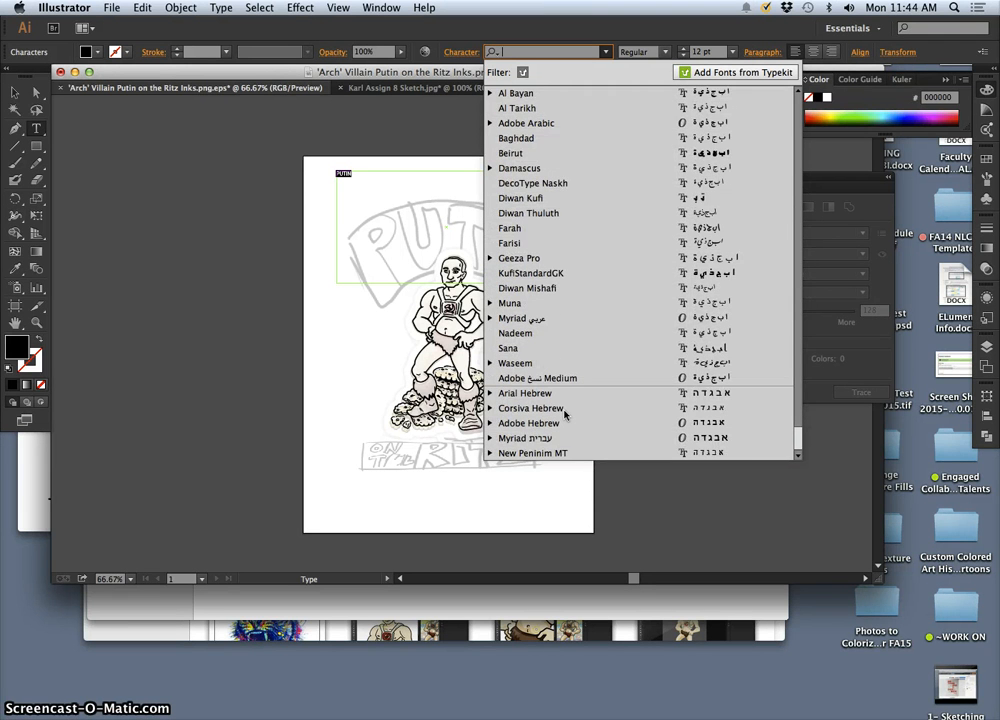
{"action": "scroll", "coordinate": [565, 413], "scroll_direction": "up", "scroll_amount": 20}
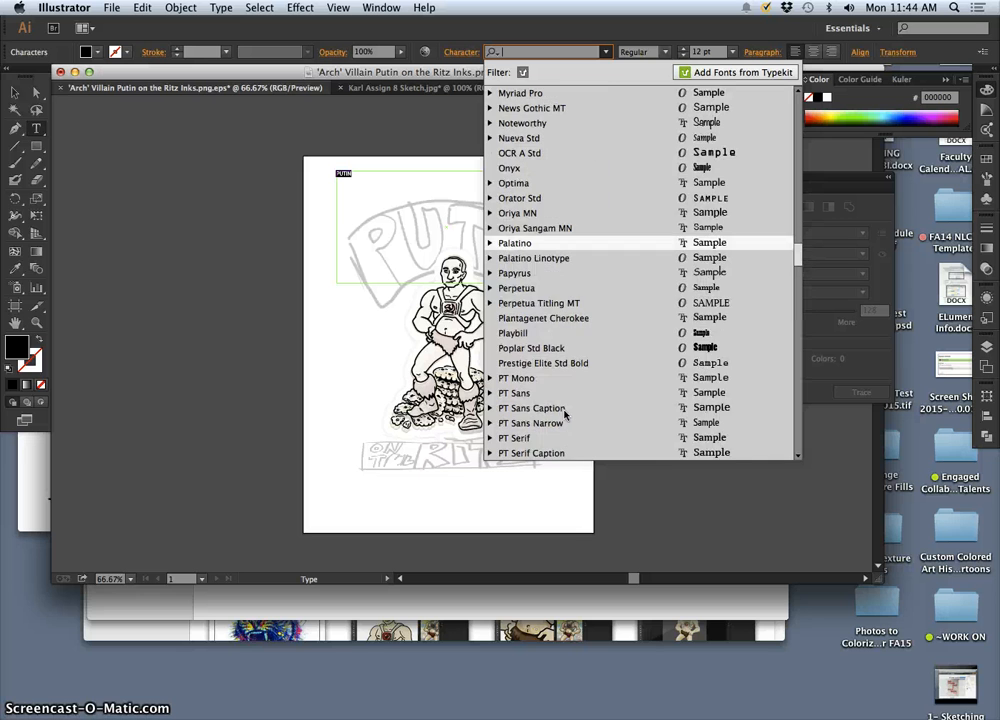
{"action": "scroll", "coordinate": [565, 413], "scroll_direction": "down", "scroll_amount": 4}
{"action": "scroll", "coordinate": [565, 413], "scroll_direction": "down", "scroll_amount": 3}
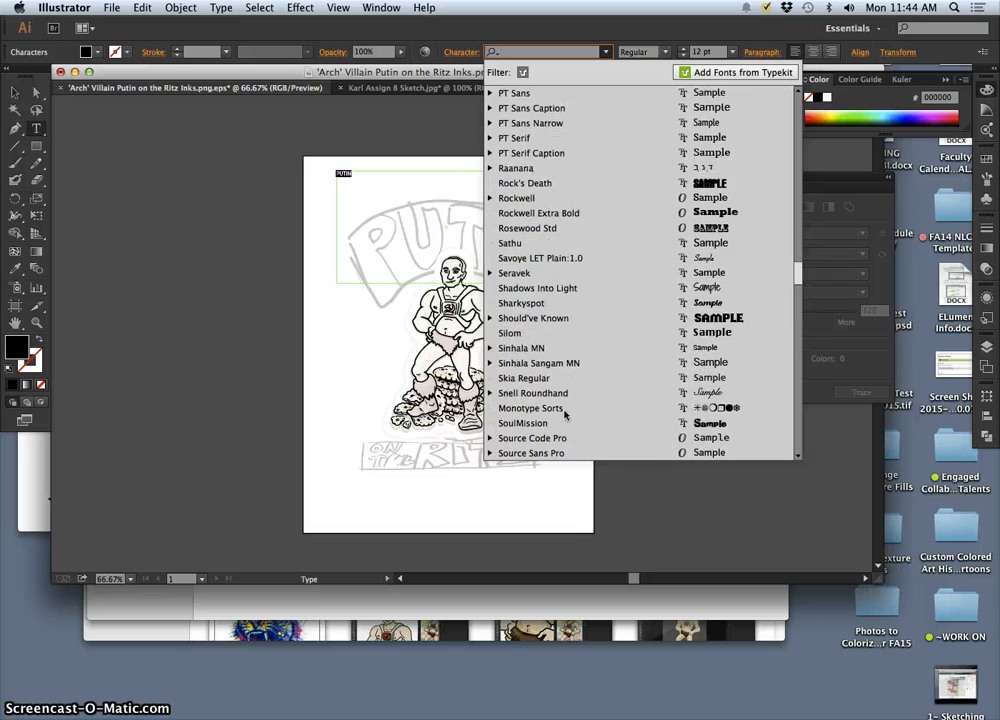
{"action": "scroll", "coordinate": [565, 413], "scroll_direction": "up", "scroll_amount": 20}
{"action": "scroll", "coordinate": [565, 413], "scroll_direction": "up", "scroll_amount": 3}
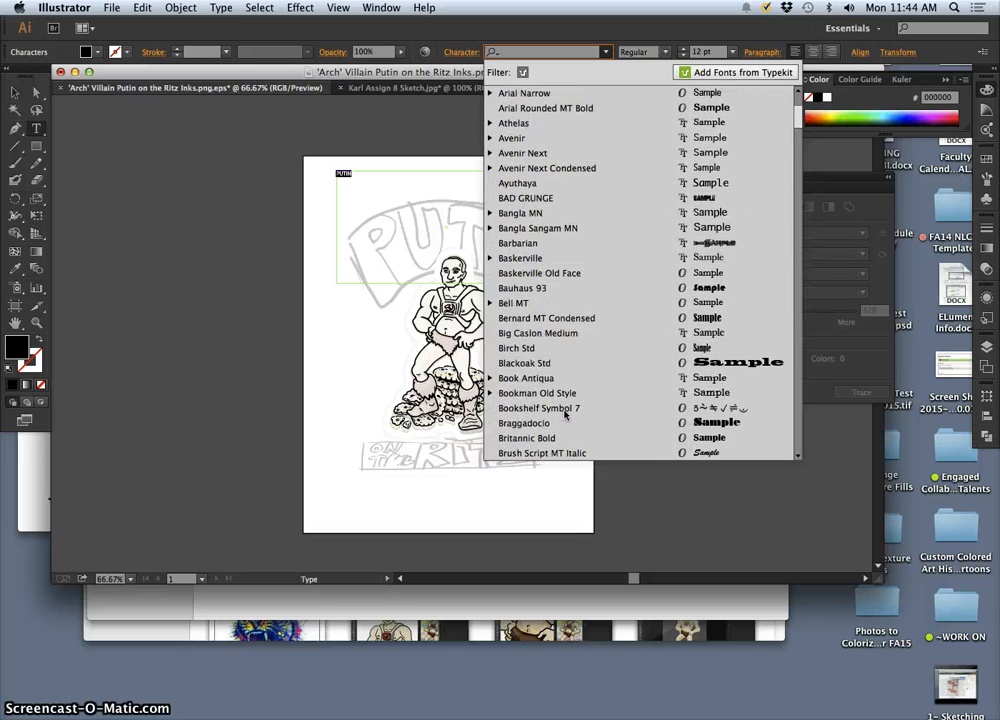
{"action": "left_click", "coordinate": [535, 244]}
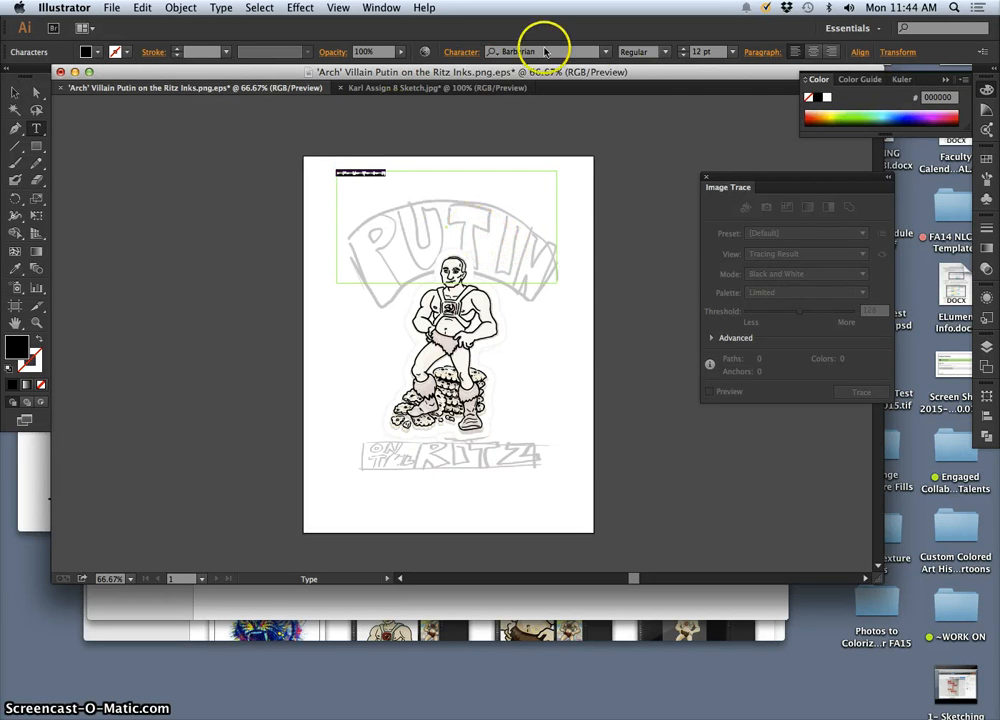
{"action": "left_click", "coordinate": [604, 53]}
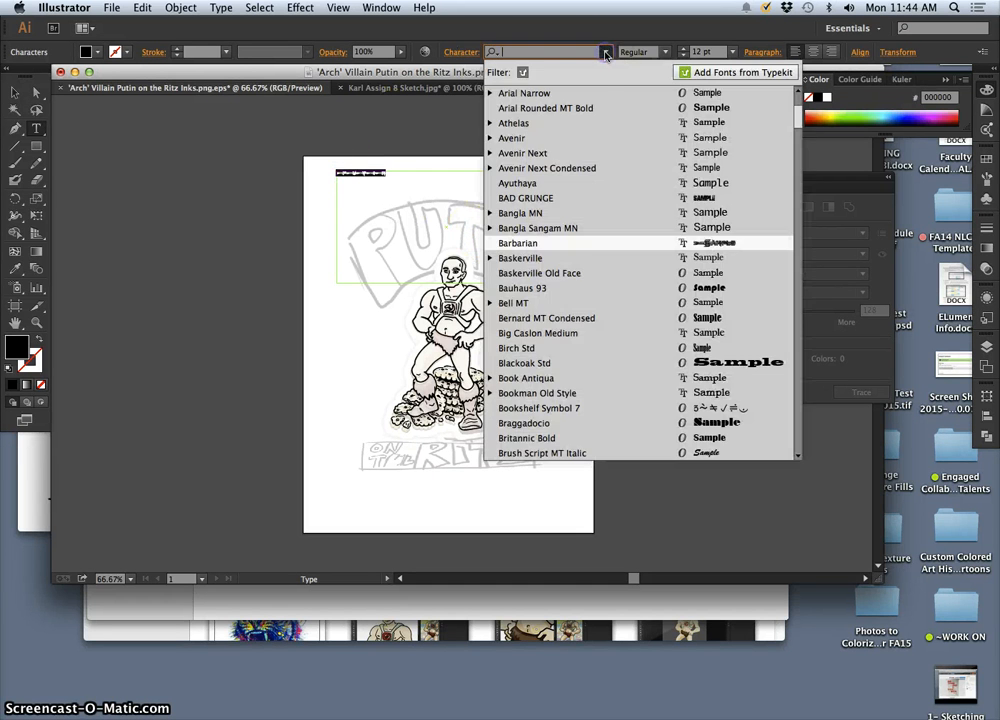
{"action": "left_click", "coordinate": [535, 245]}
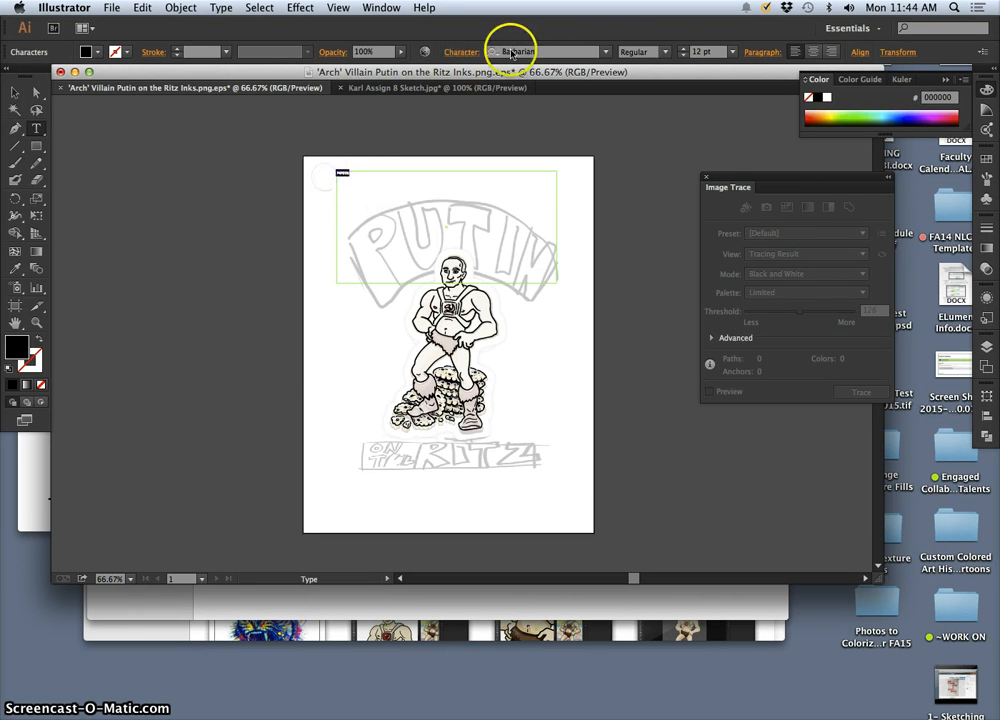
Step: Set the PUTIN text's font size to 200 pt
{"action": "left_click", "coordinate": [733, 51]}
{"action": "left_click", "coordinate": [752, 308]}
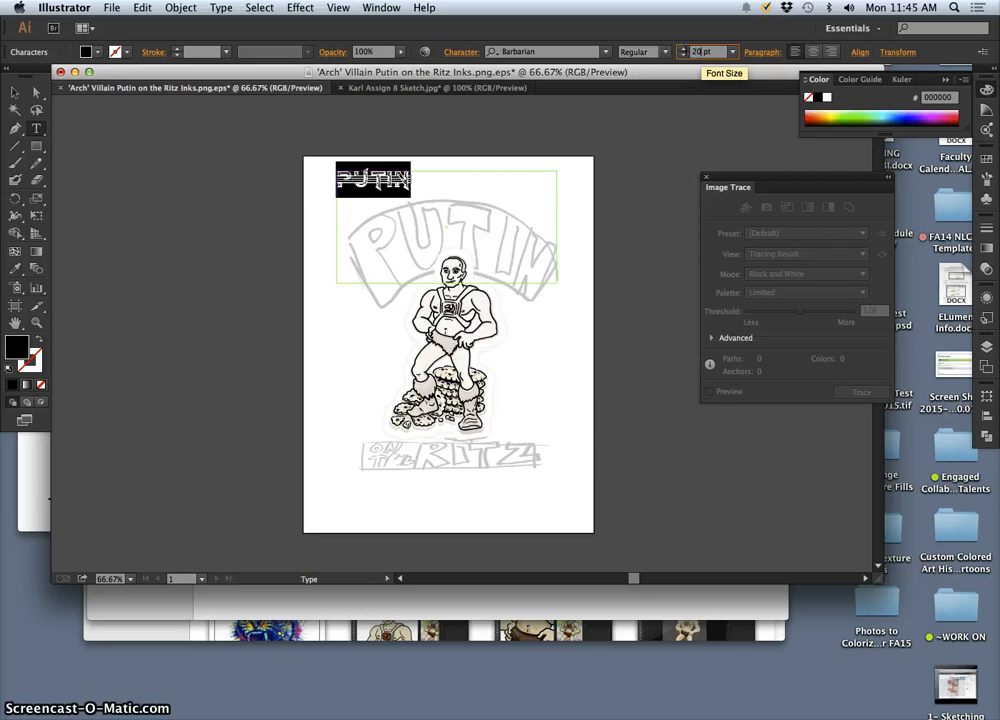
{"action": "key", "text": "Return"}
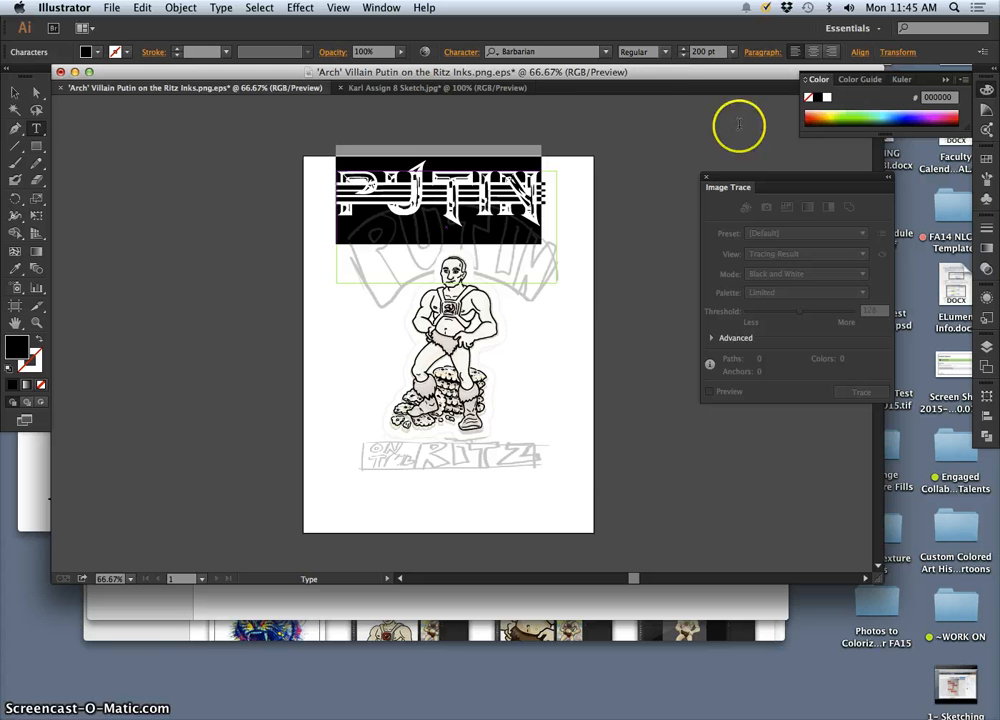
{"action": "left_click", "coordinate": [566, 314]}
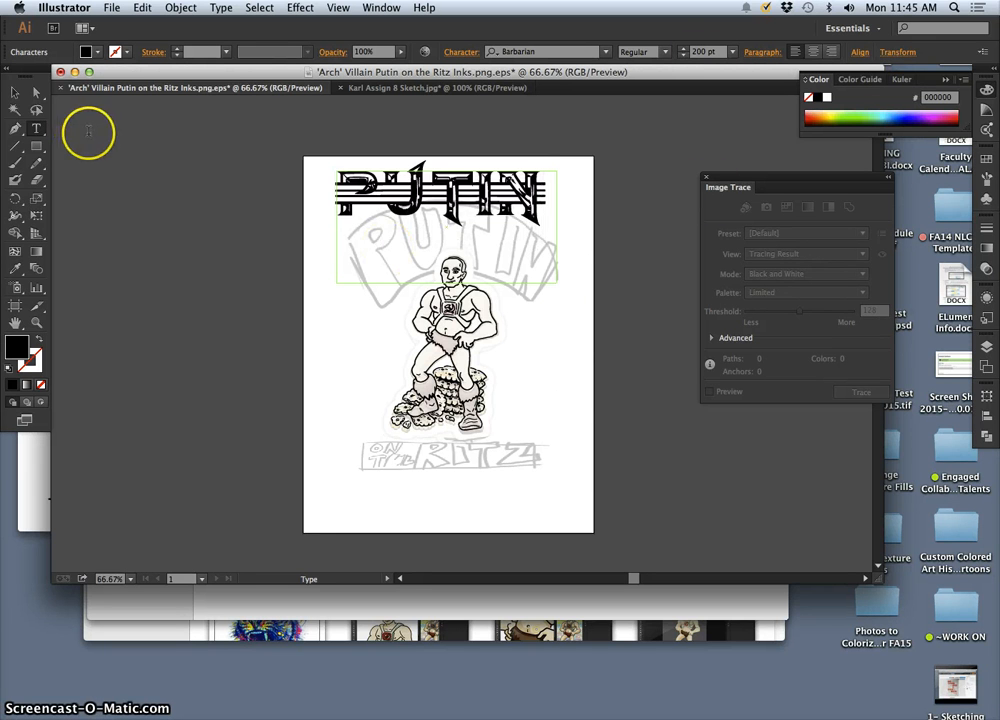
Step: Move the PUTIN text down over the sketched arched lettering above the figure's head and keep it selected
{"action": "left_click", "coordinate": [15, 92]}
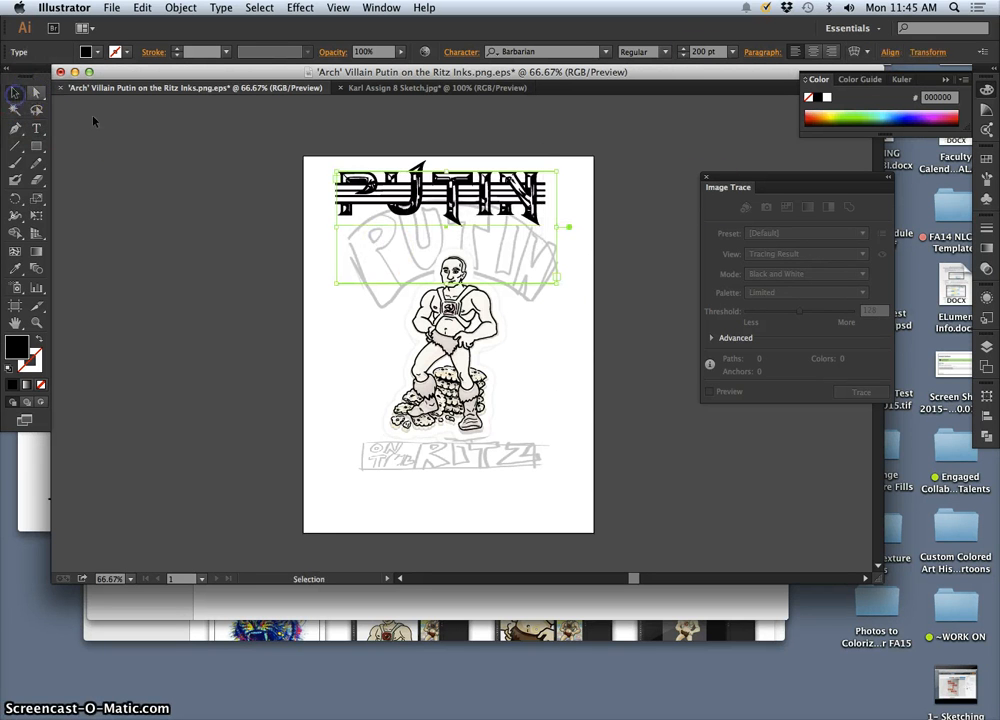
{"action": "left_click_drag", "start_coordinate": [446, 179], "coordinate": [462, 231]}
{"action": "left_click", "coordinate": [538, 365]}
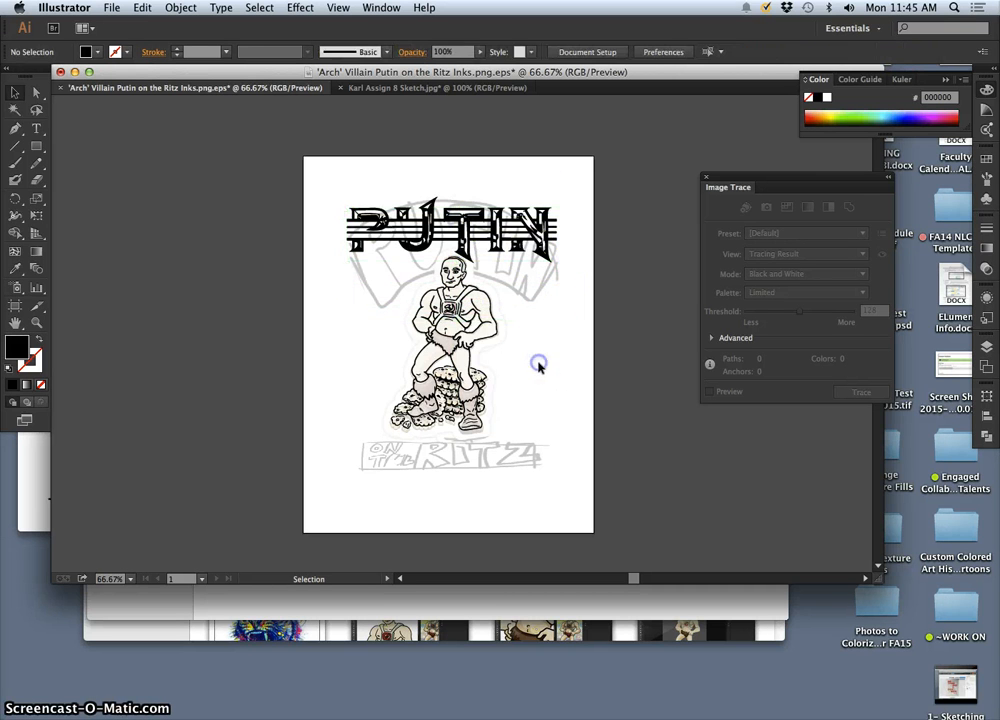
{"action": "left_click", "coordinate": [353, 253]}
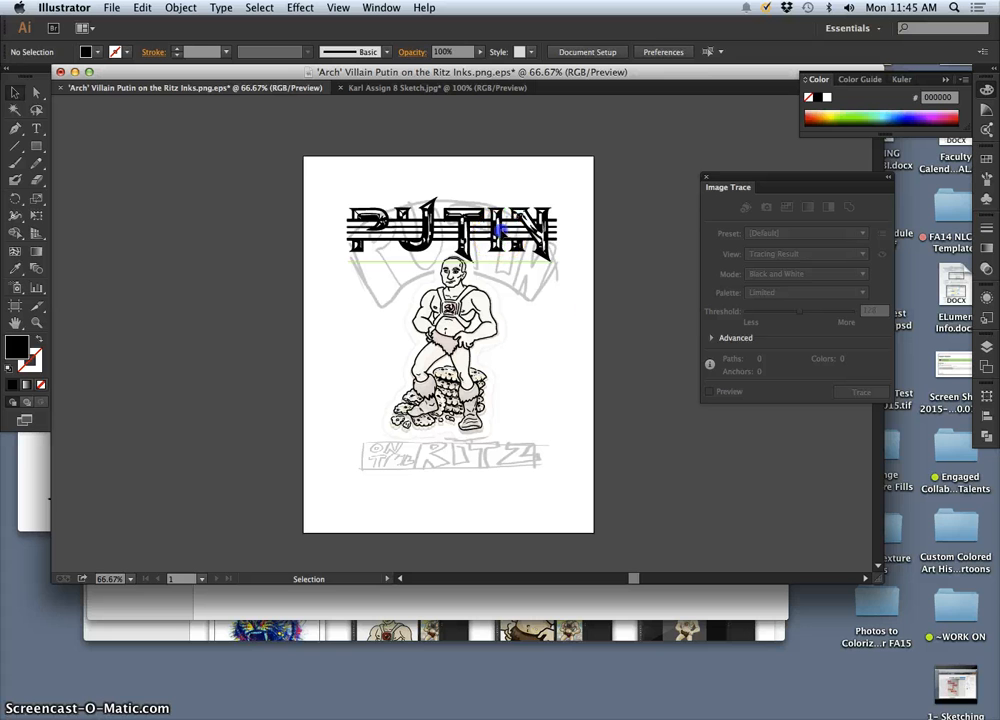
{"action": "left_click", "coordinate": [498, 235]}
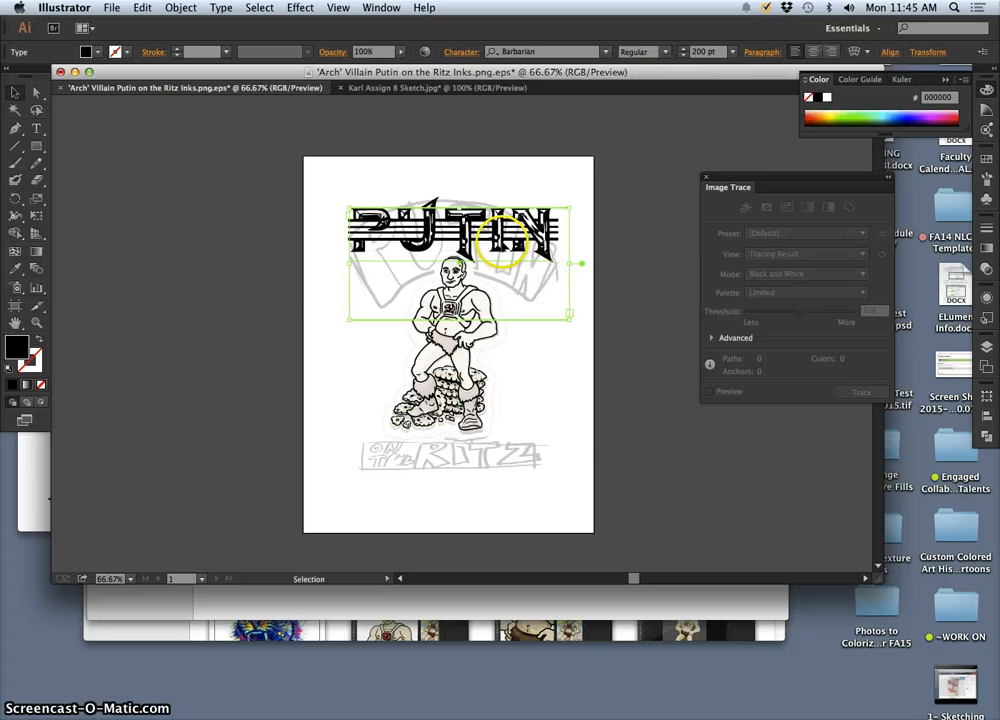
Step: Start an envelope warp on the PUTIN text with a horizontal Arc style, preview enabled and a 40% bend
{"action": "left_click", "coordinate": [867, 53]}
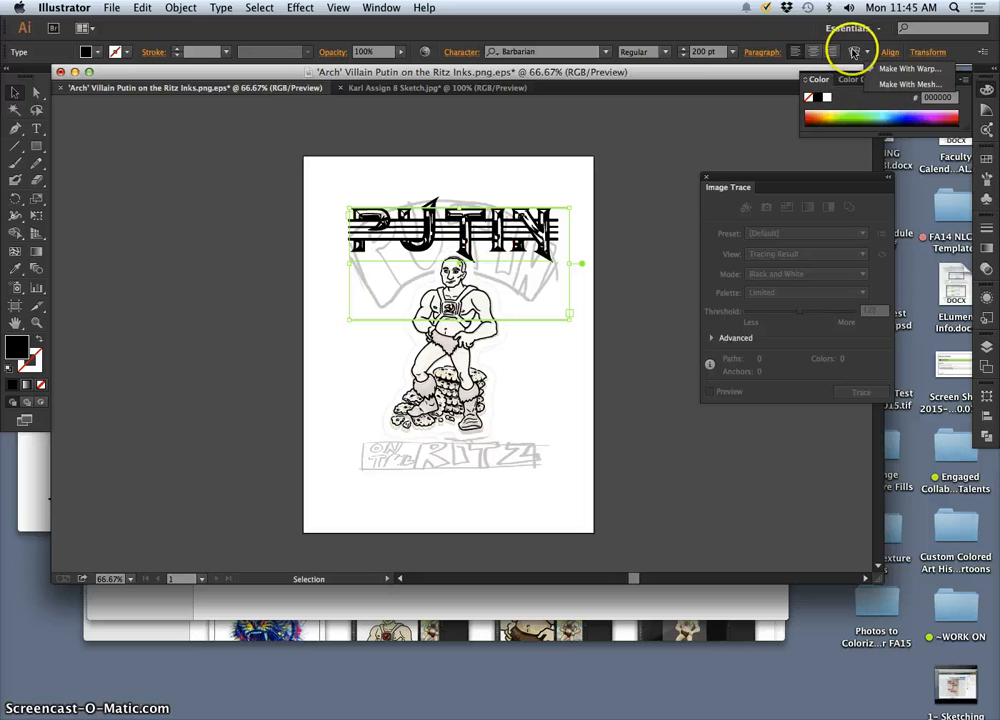
{"action": "left_click", "coordinate": [886, 71]}
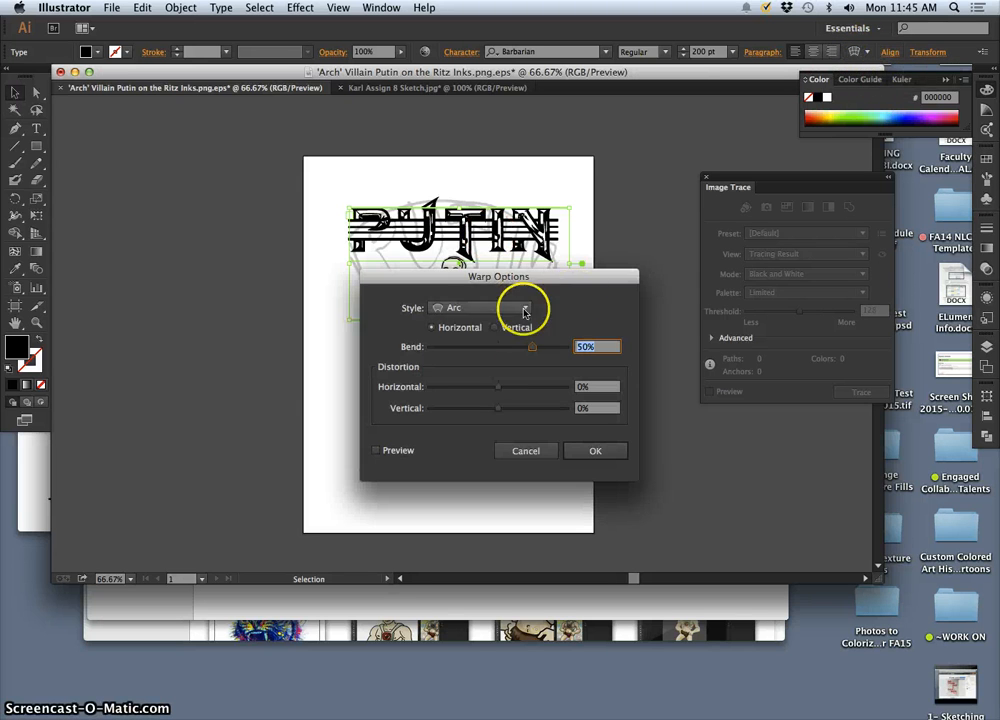
{"action": "left_click_drag", "start_coordinate": [500, 279], "coordinate": [601, 403]}
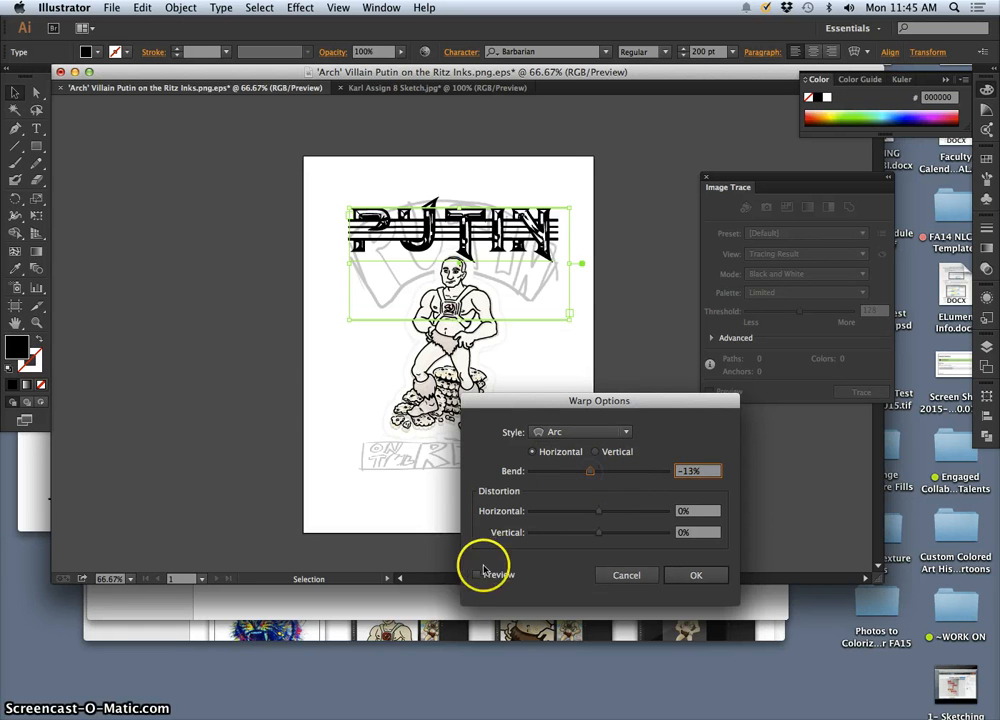
{"action": "left_click", "coordinate": [478, 574]}
{"action": "left_click_drag", "start_coordinate": [589, 474], "coordinate": [625, 476]}
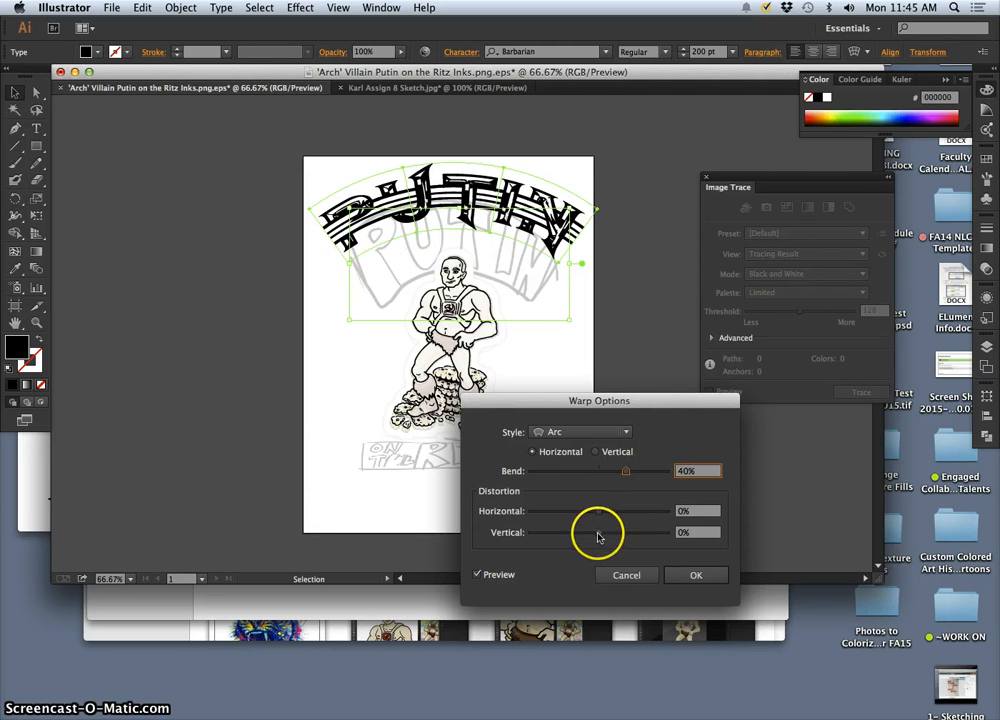
Step: Set the warp's vertical distortion to -5% and its bend to 37%, keeping horizontal distortion at 0%, and apply it
{"action": "left_click_drag", "start_coordinate": [605, 537], "coordinate": [590, 534]}
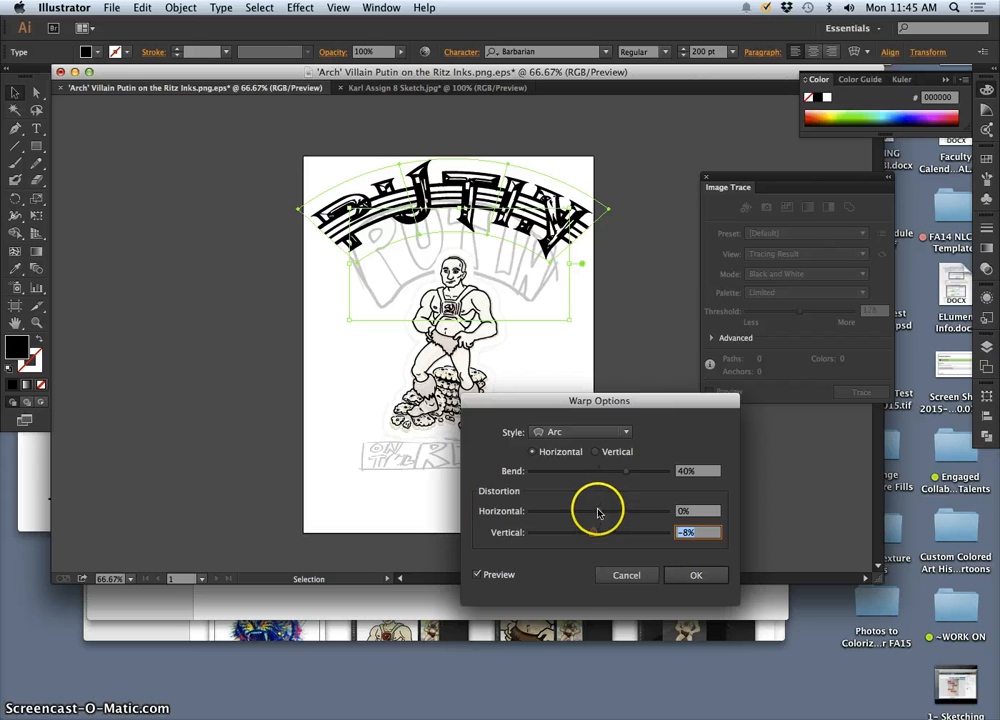
{"action": "left_click_drag", "start_coordinate": [595, 511], "coordinate": [593, 512]}
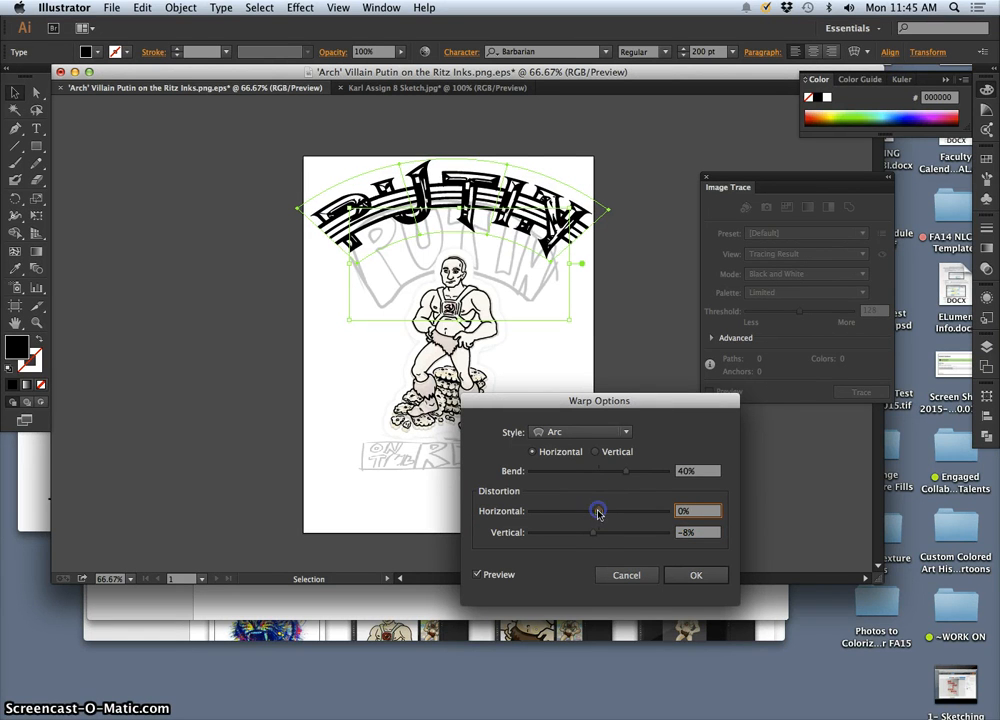
{"action": "left_click", "coordinate": [592, 533]}
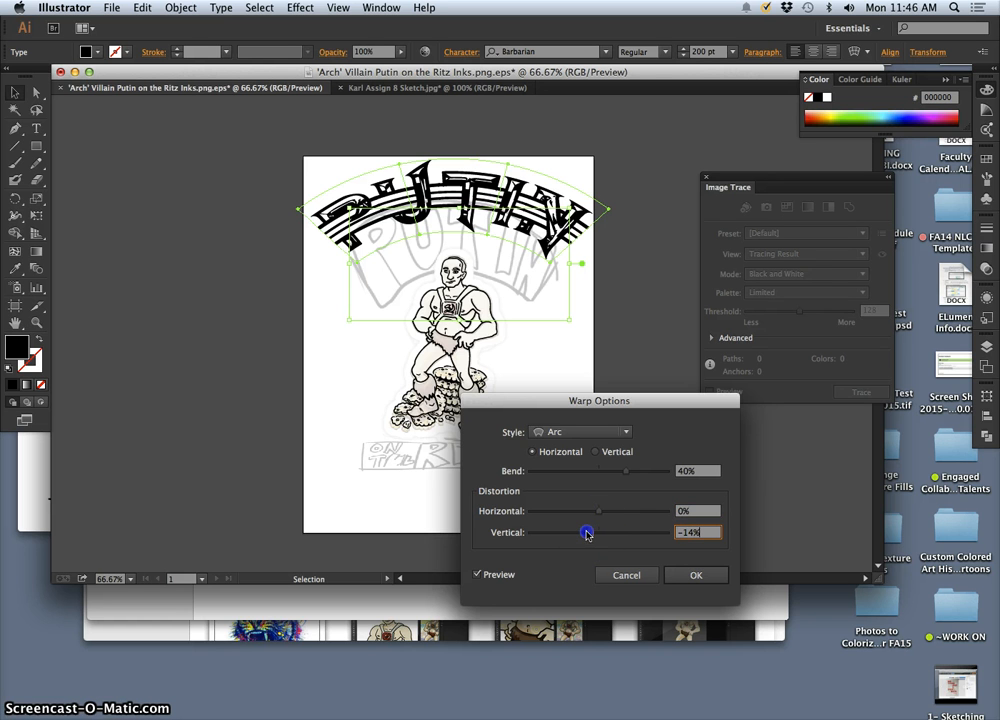
{"action": "left_click_drag", "start_coordinate": [585, 534], "coordinate": [595, 531]}
{"action": "left_click_drag", "start_coordinate": [627, 471], "coordinate": [623, 473]}
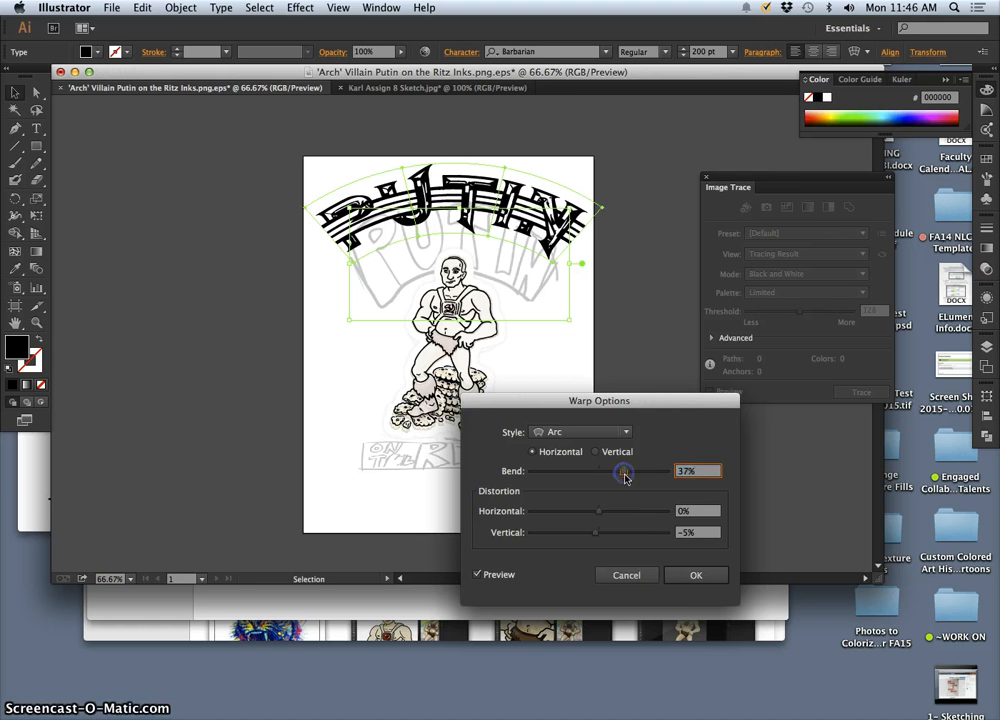
{"action": "left_click", "coordinate": [683, 576]}
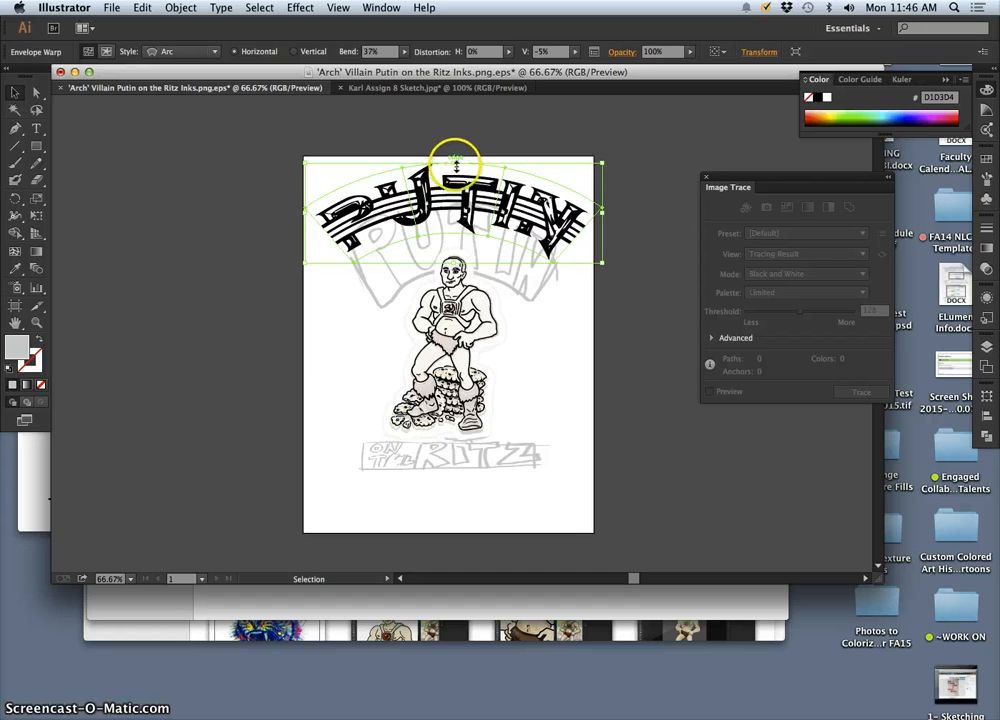
Step: Scale the arched PUTIN lettering and reposition it over the sketched arch to match the sketch's width
{"action": "left_click_drag", "start_coordinate": [601, 162], "coordinate": [571, 160]}
{"action": "left_click_drag", "start_coordinate": [576, 212], "coordinate": [555, 214]}
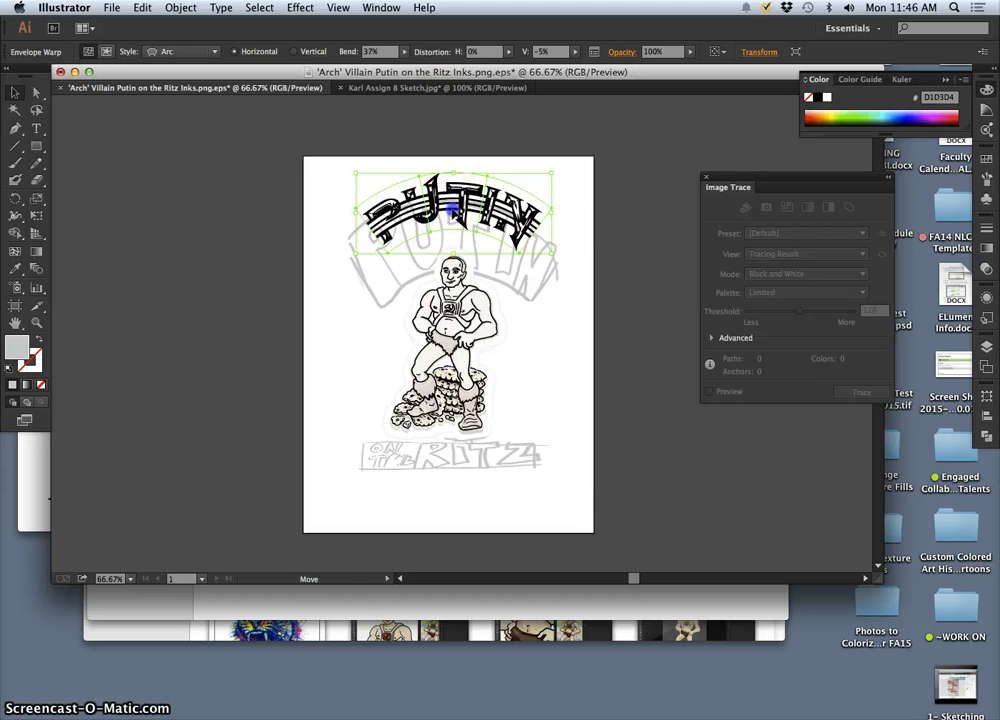
{"action": "left_click_drag", "start_coordinate": [453, 210], "coordinate": [446, 253]}
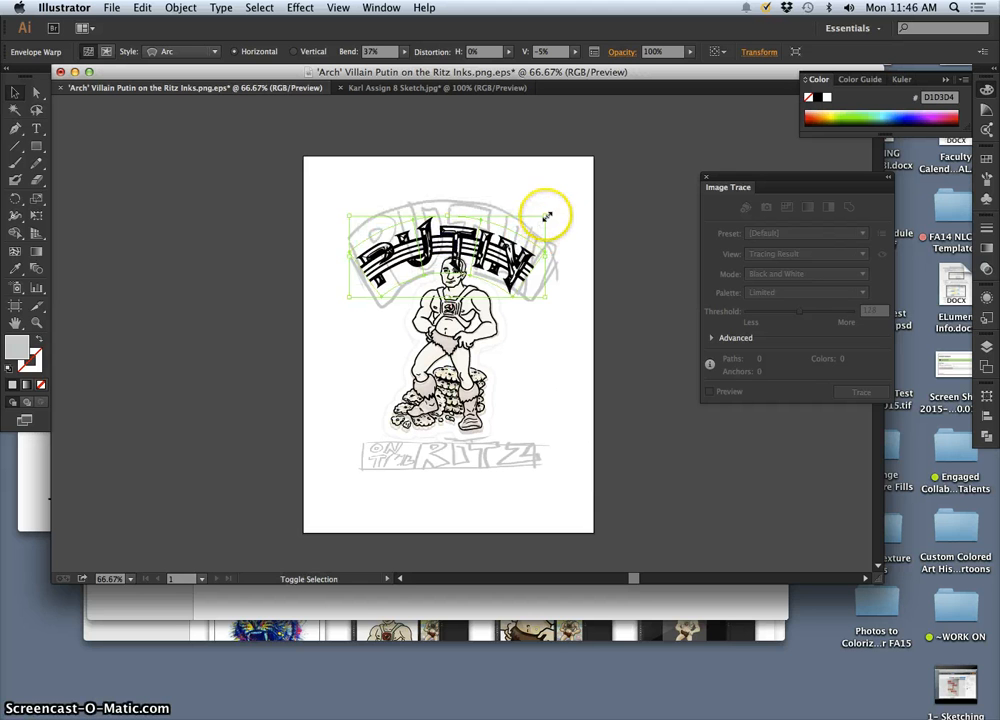
{"action": "left_click_drag", "start_coordinate": [546, 216], "coordinate": [572, 196]}
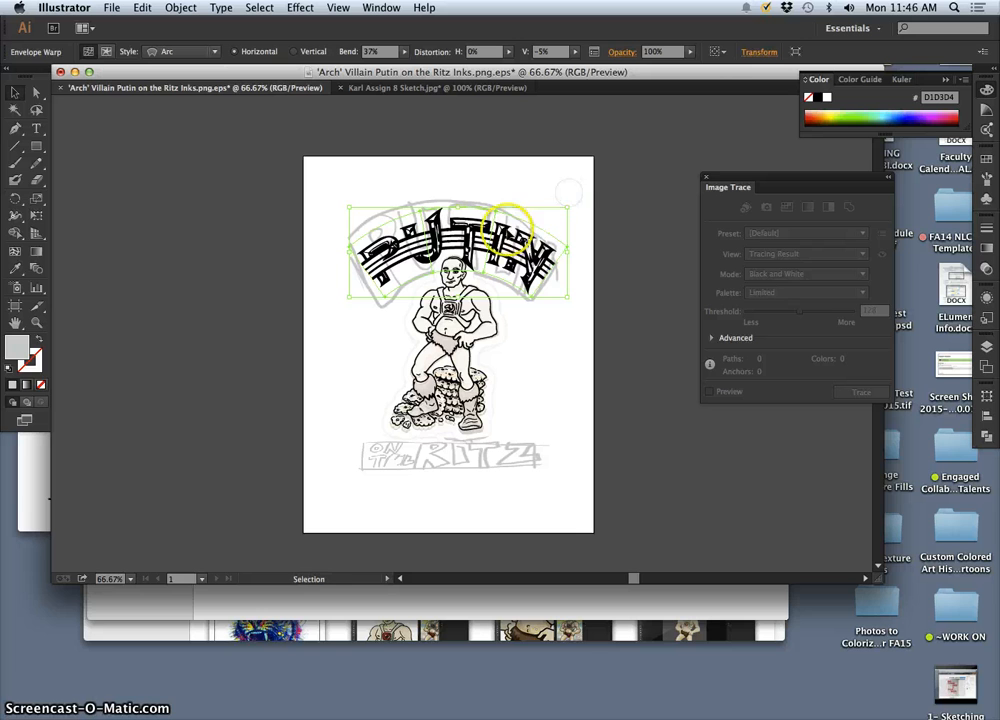
Step: Nudge the arched PUTIN lettering slightly up and to the right over the sketched arch and deselect it
{"action": "mouse_move", "coordinate": [507, 228]}
{"action": "left_mouse_down"}
{"action": "mouse_move", "coordinate": [483, 229]}
{"action": "mouse_move", "coordinate": [499, 228]}
{"action": "mouse_move", "coordinate": [463, 213]}
{"action": "mouse_move", "coordinate": [510, 240]}
{"action": "mouse_move", "coordinate": [502, 236]}
{"action": "left_mouse_up"}
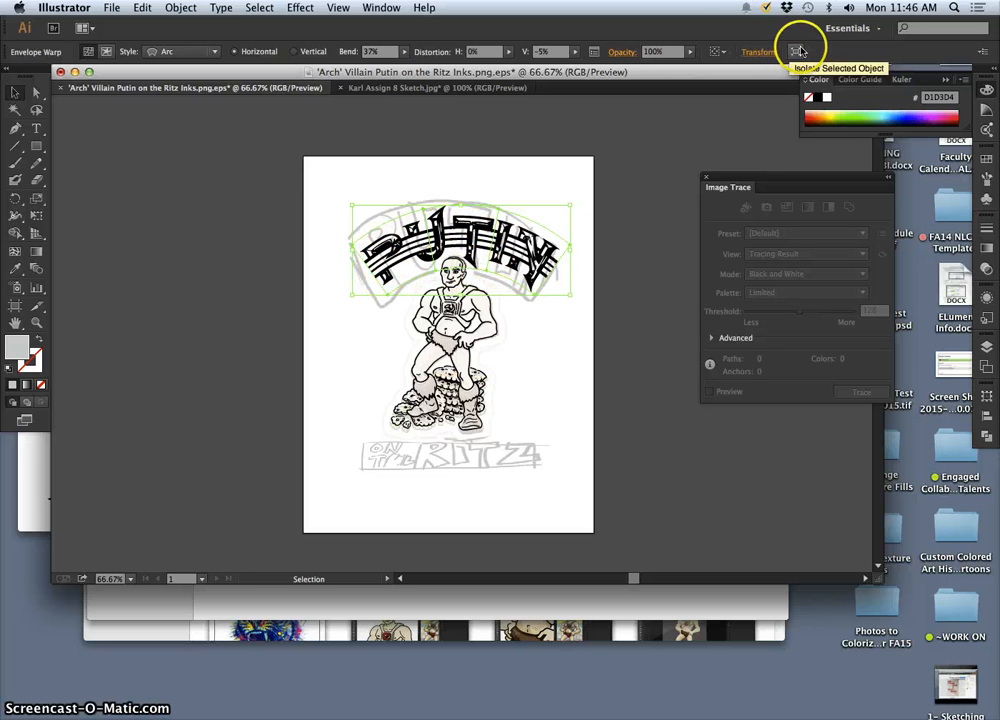
{"action": "left_click", "coordinate": [555, 387]}
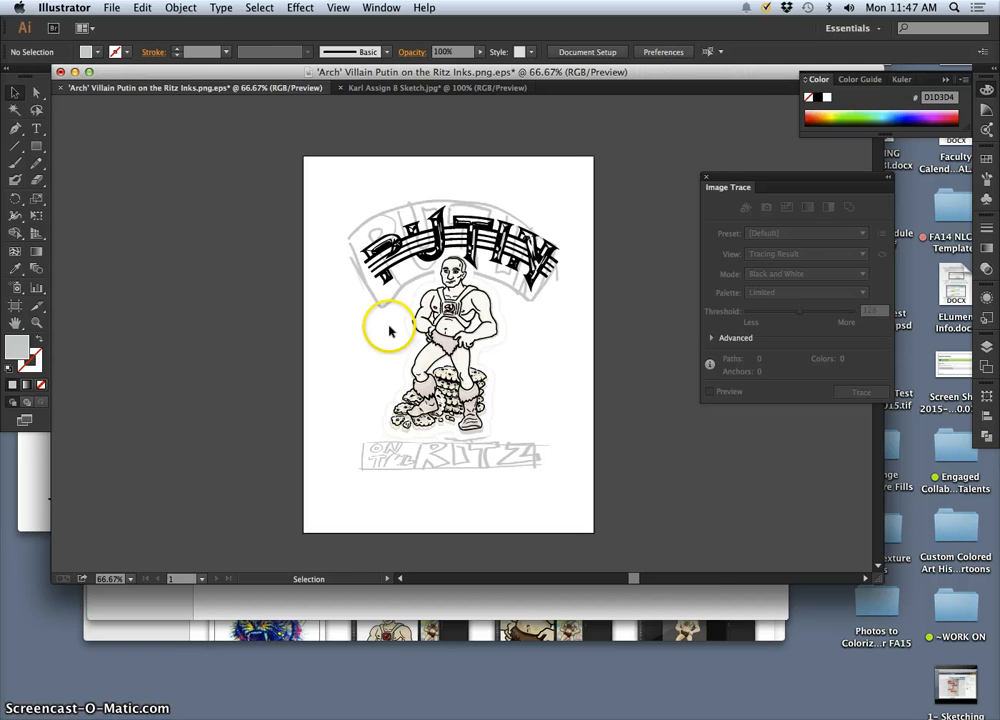
{"action": "scroll", "coordinate": [555, 508], "scroll_direction": "left", "scroll_amount": 1}
Step: Examine the 'Arch' Villain Putin on the Ritz Color Comp.png from the Assignment 7 folder, close it and return to Illustrator
{"action": "left_click", "coordinate": [330, 699]}
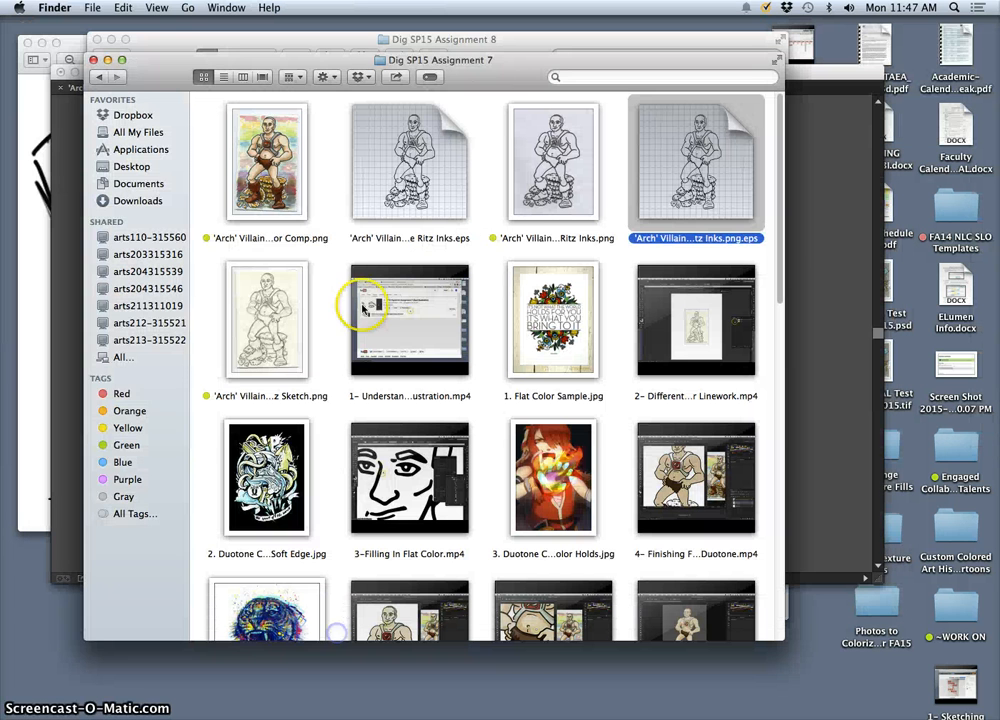
{"action": "double_click", "coordinate": [258, 182]}
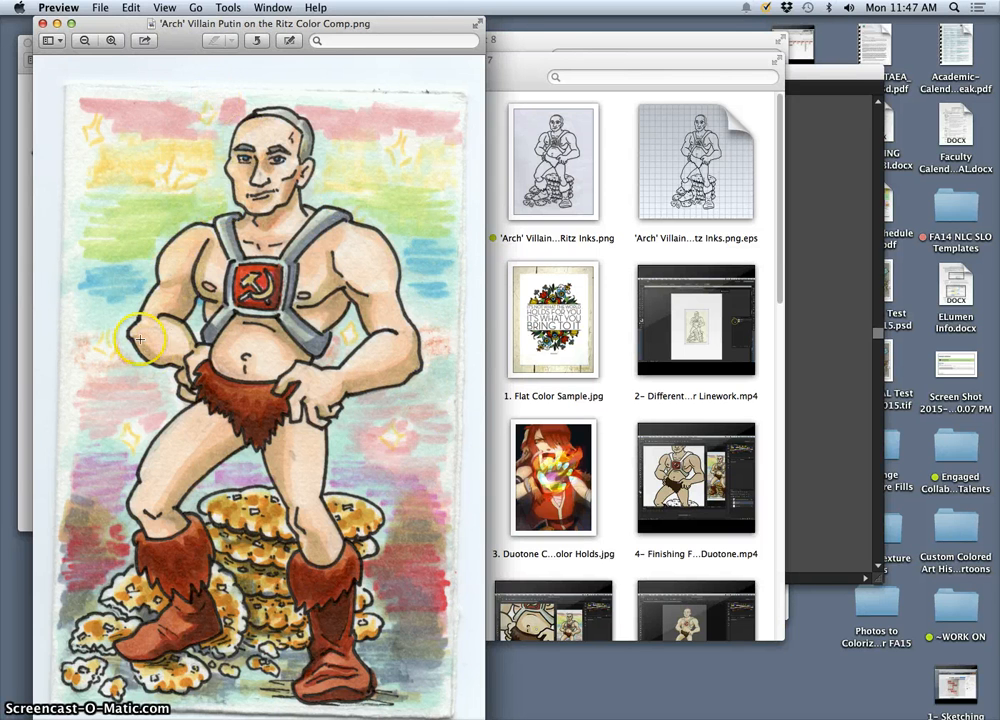
{"action": "left_click", "coordinate": [43, 23]}
{"action": "left_click", "coordinate": [806, 152]}
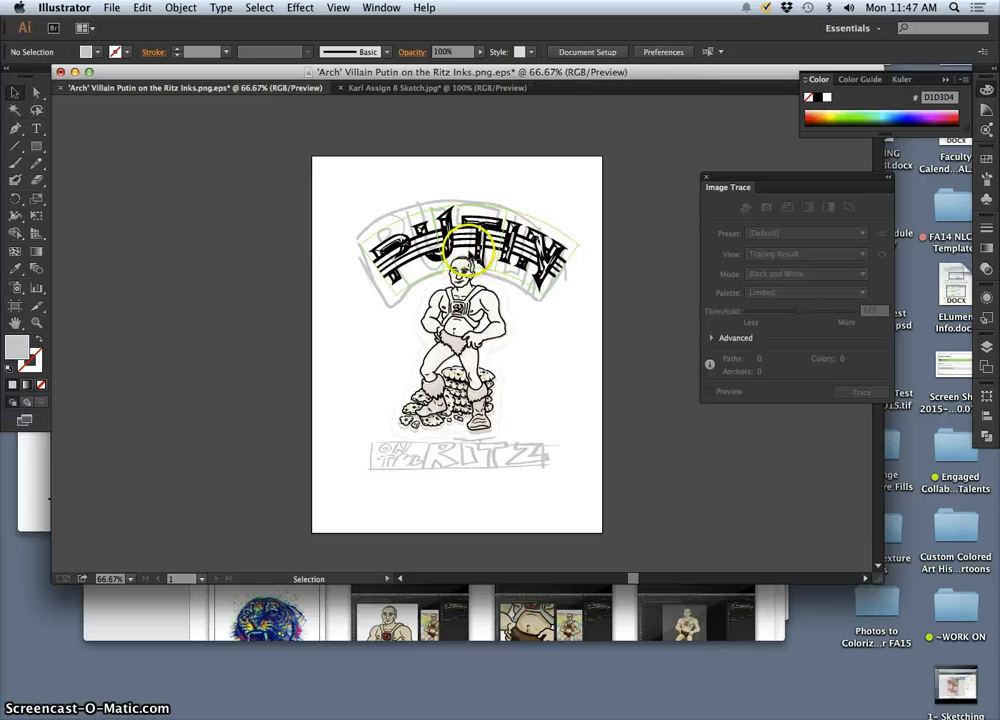
{"action": "left_click", "coordinate": [449, 213]}
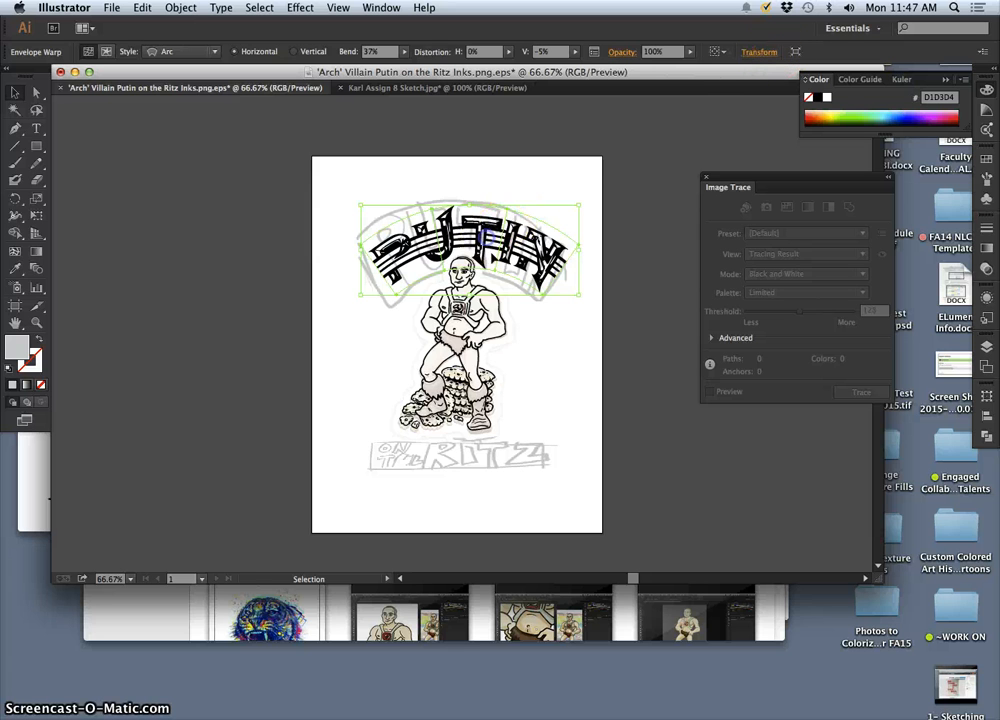
{"action": "left_click", "coordinate": [537, 317]}
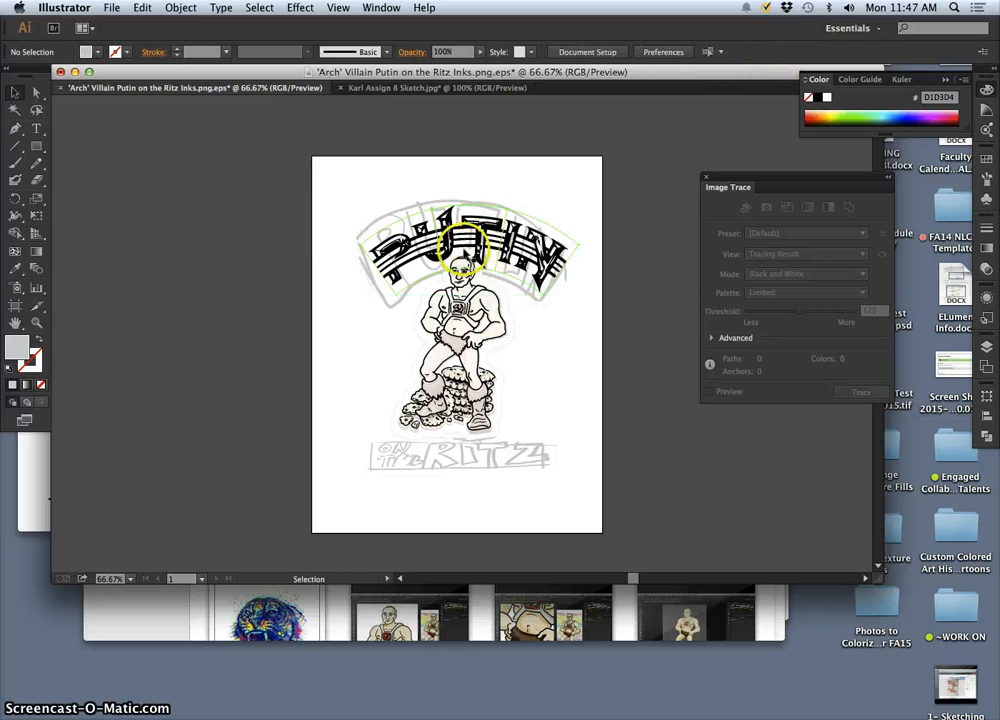
{"action": "left_click", "coordinate": [463, 243]}
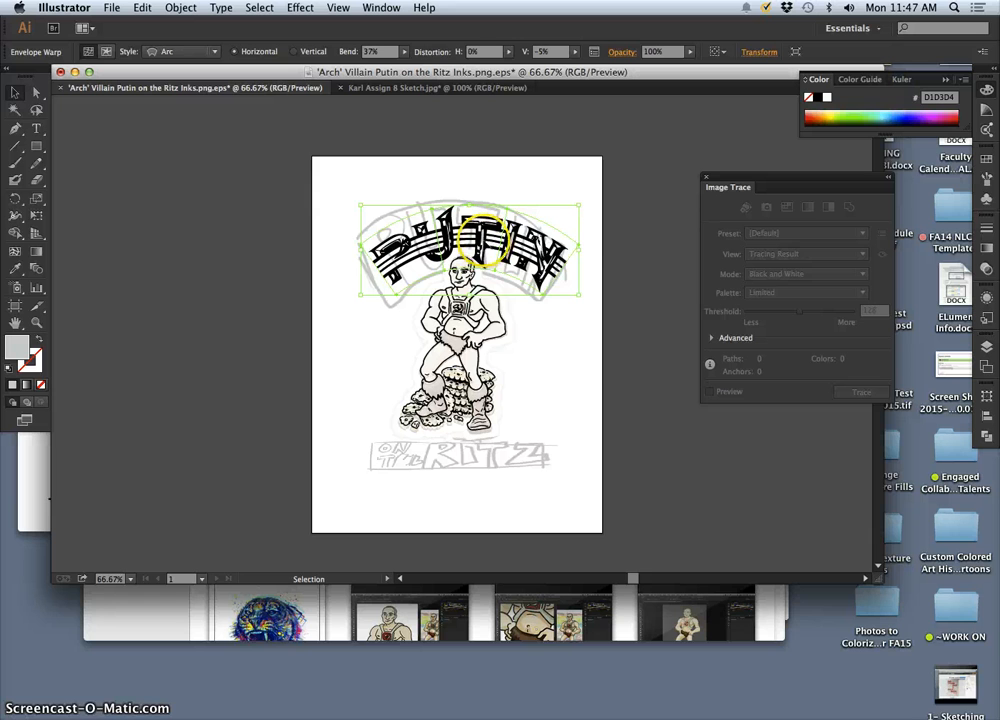
{"action": "right_click", "coordinate": [484, 245]}
{"action": "left_click", "coordinate": [471, 243]}
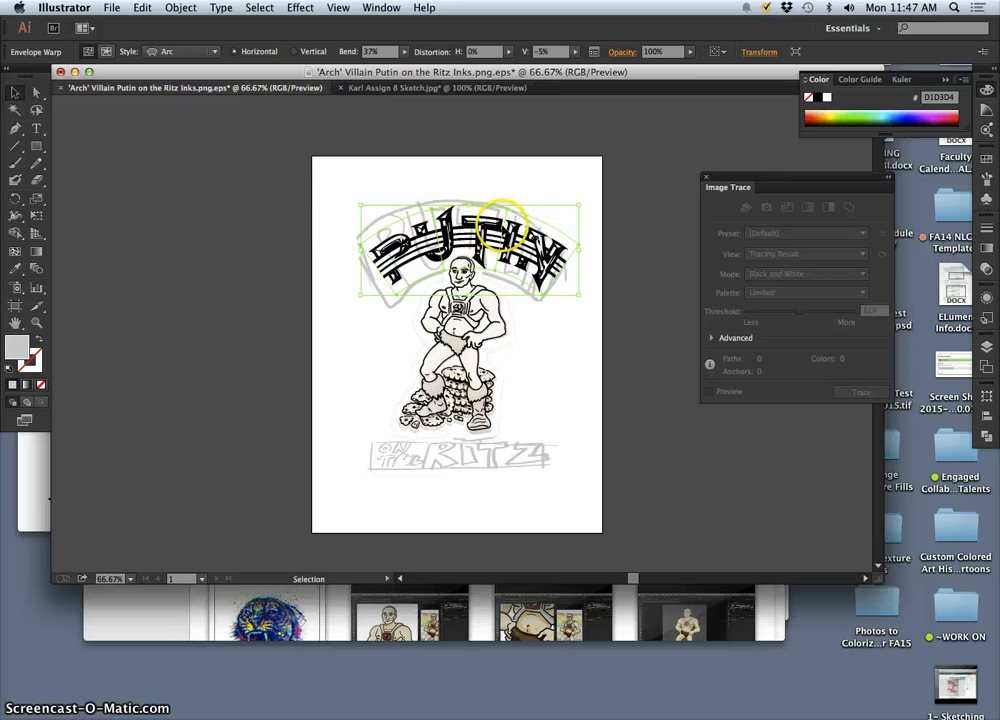
Step: Try to edit the arched PUTIN lettering directly with the Type tool and reselect the lettering
{"action": "left_click", "coordinate": [36, 128]}
{"action": "left_click", "coordinate": [456, 228]}
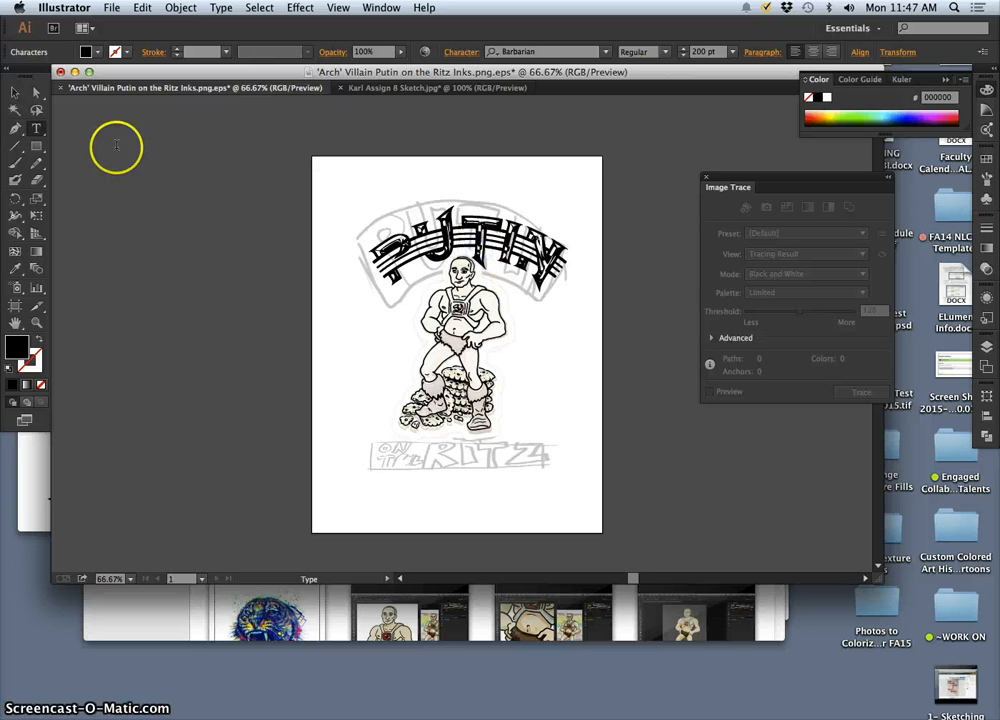
{"action": "left_click", "coordinate": [12, 93]}
{"action": "left_click", "coordinate": [420, 225]}
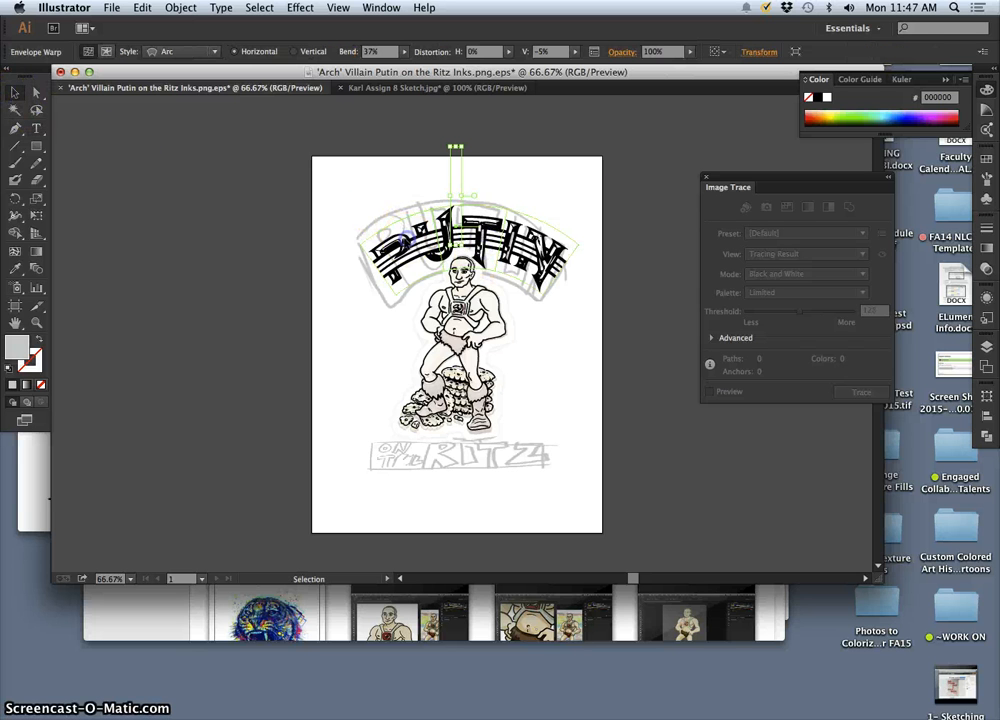
Step: Select all artwork on Layer 3, resize it to about 423 pt wide by 388 pt high over the sketched arch, and deselect it
{"action": "left_click", "coordinate": [987, 347]}
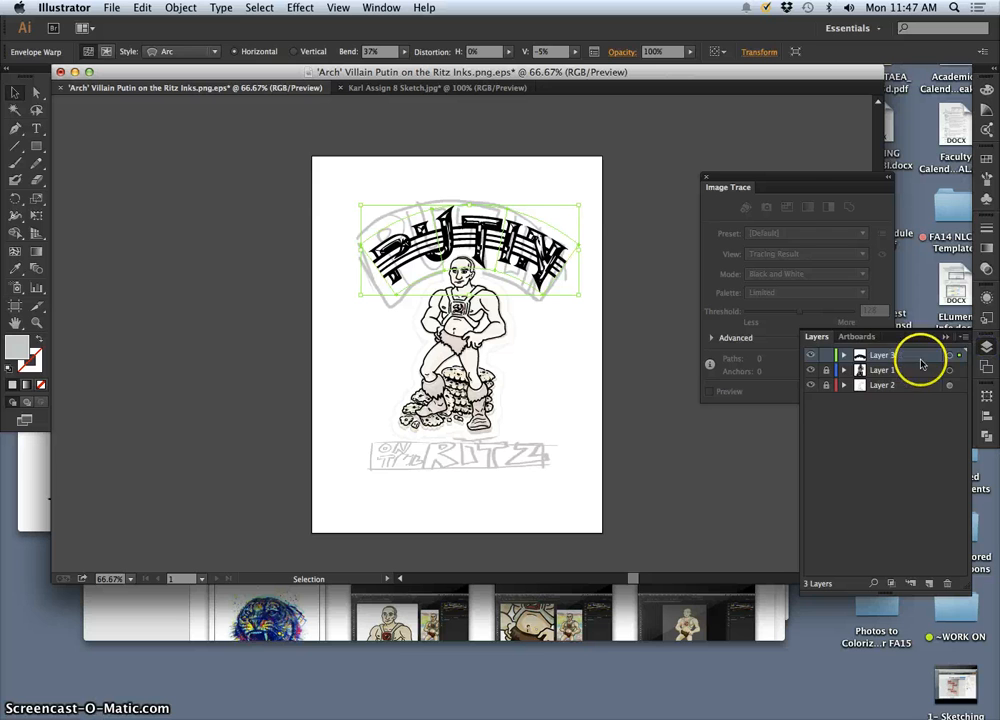
{"action": "left_click", "coordinate": [949, 356]}
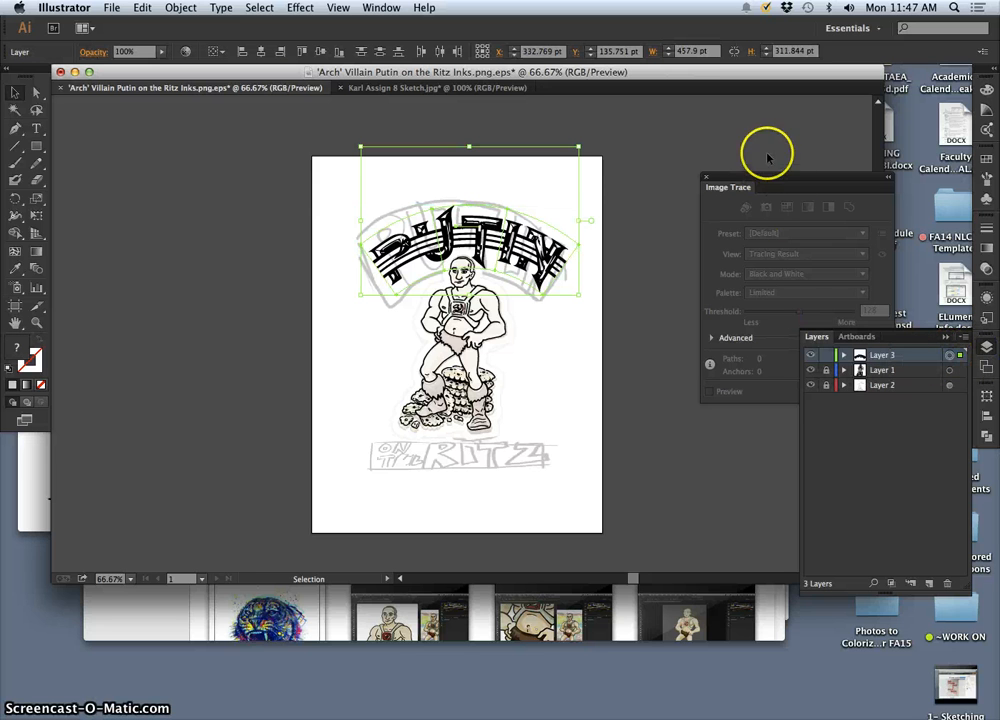
{"action": "left_click_drag", "start_coordinate": [466, 147], "coordinate": [468, 110]}
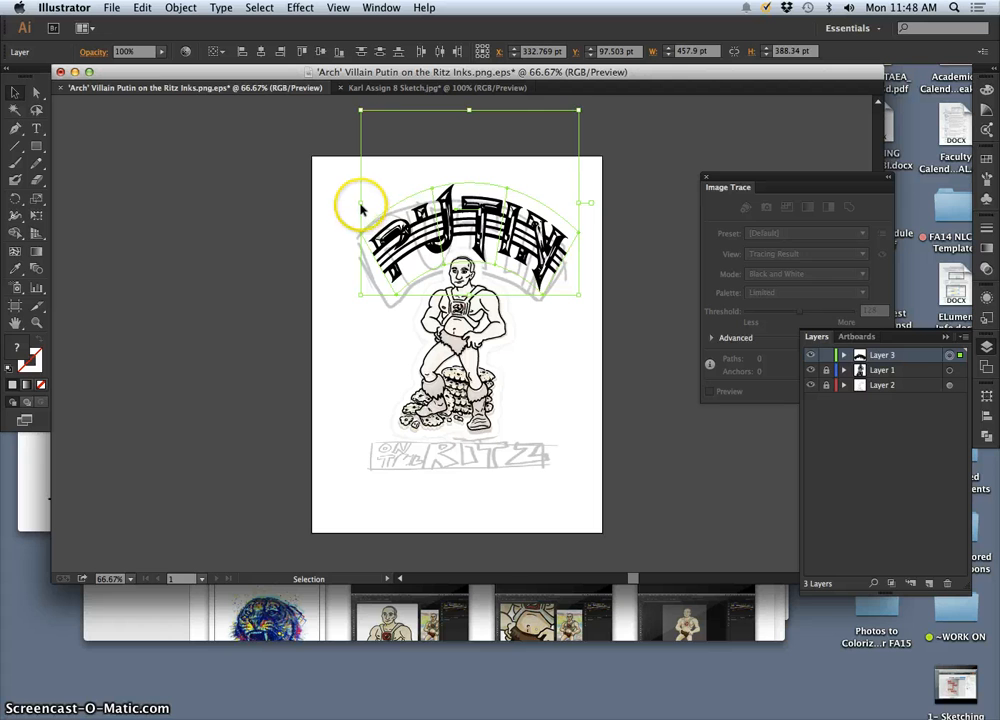
{"action": "left_click_drag", "start_coordinate": [360, 204], "coordinate": [360, 204]}
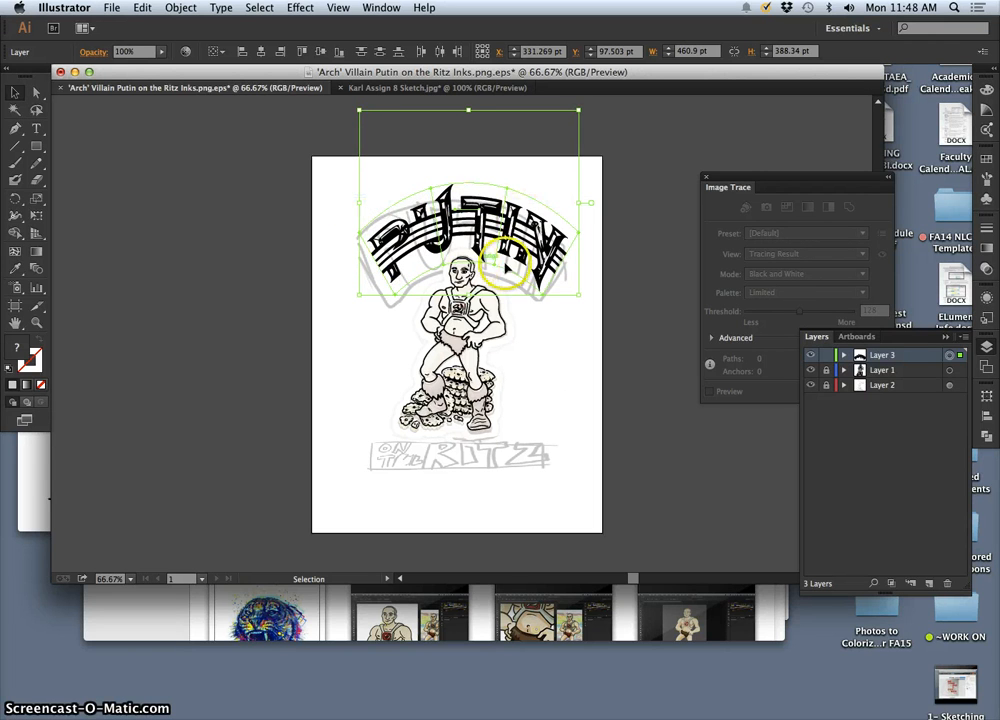
{"action": "left_click_drag", "start_coordinate": [499, 236], "coordinate": [465, 267]}
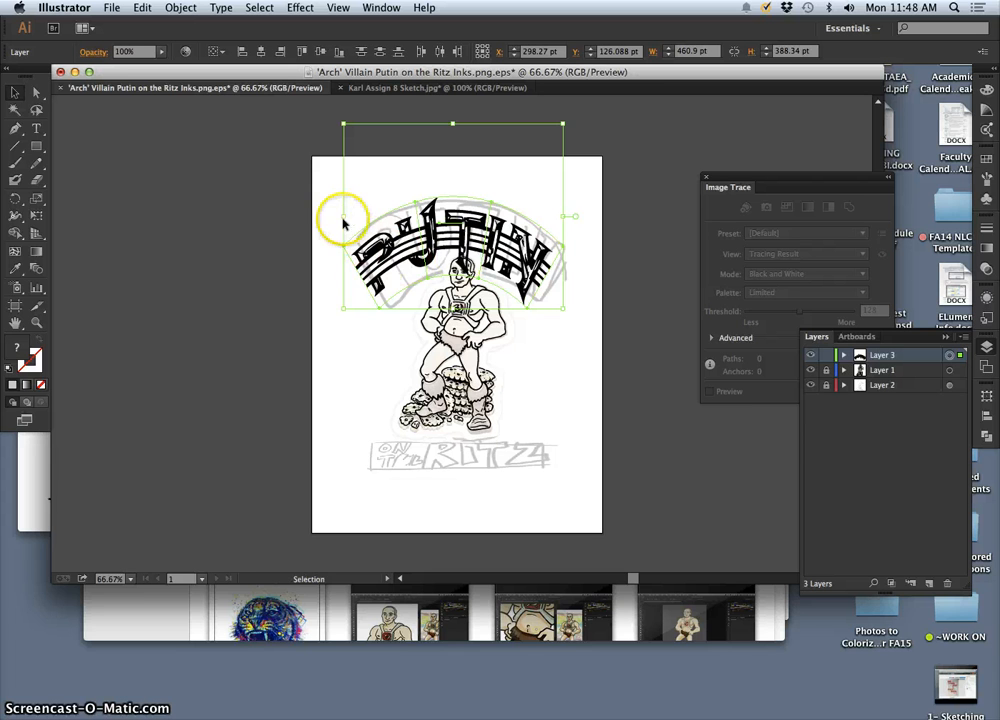
{"action": "left_click_drag", "start_coordinate": [346, 217], "coordinate": [361, 218]}
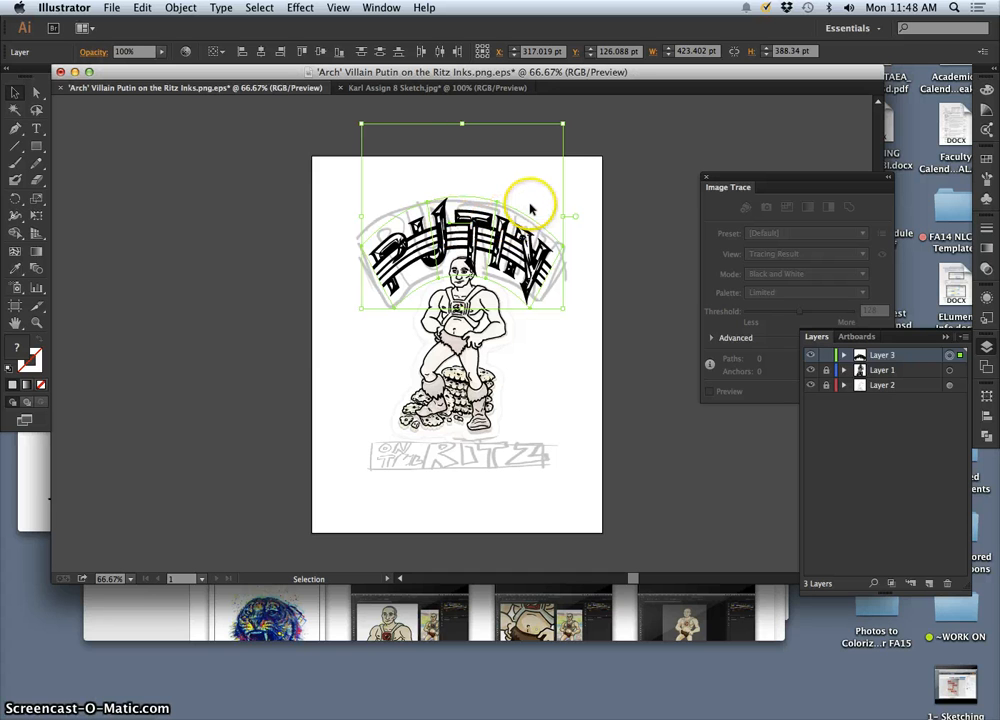
{"action": "left_click", "coordinate": [574, 182]}
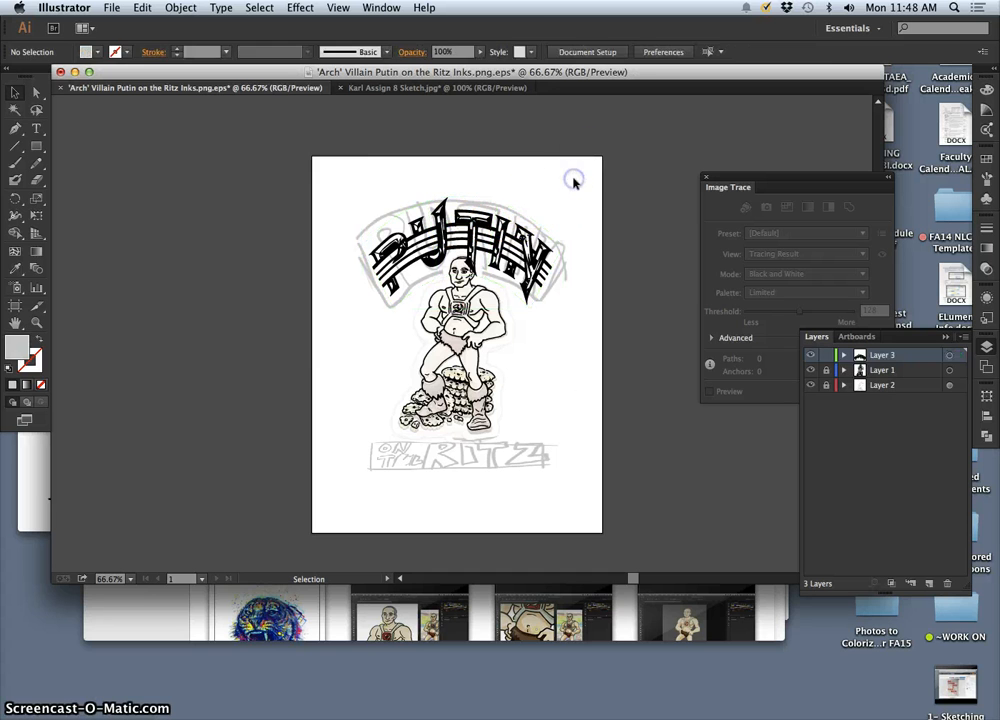
Step: Expand Layer 3 and copy its Envelope object holding the arched PUTIN lettering
{"action": "left_click", "coordinate": [948, 356]}
{"action": "left_click", "coordinate": [844, 356]}
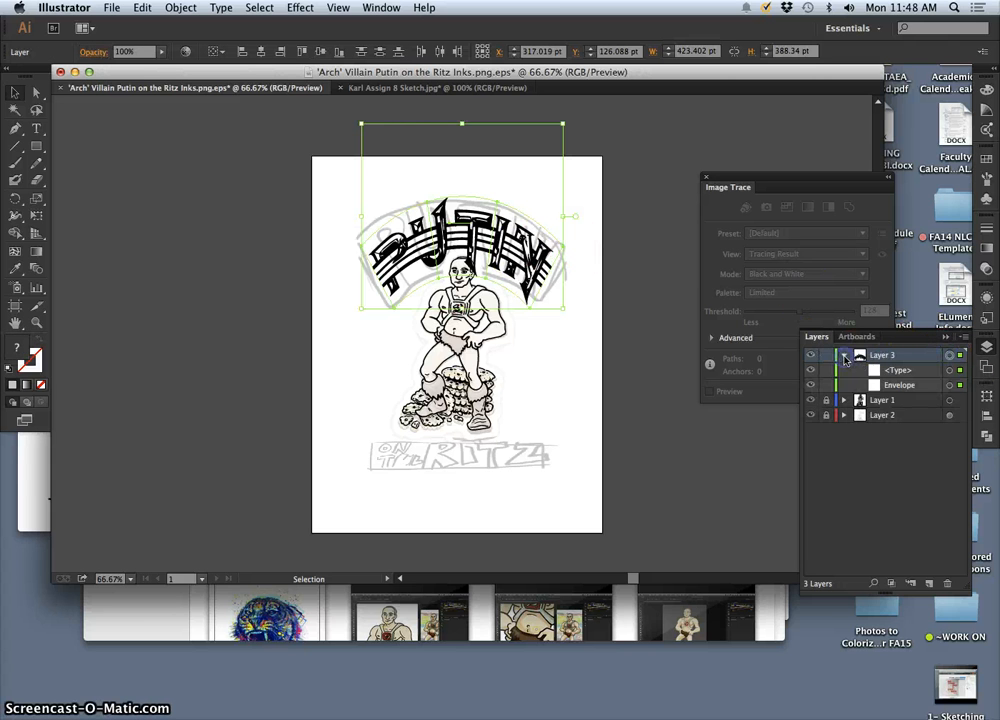
{"action": "left_click", "coordinate": [949, 385]}
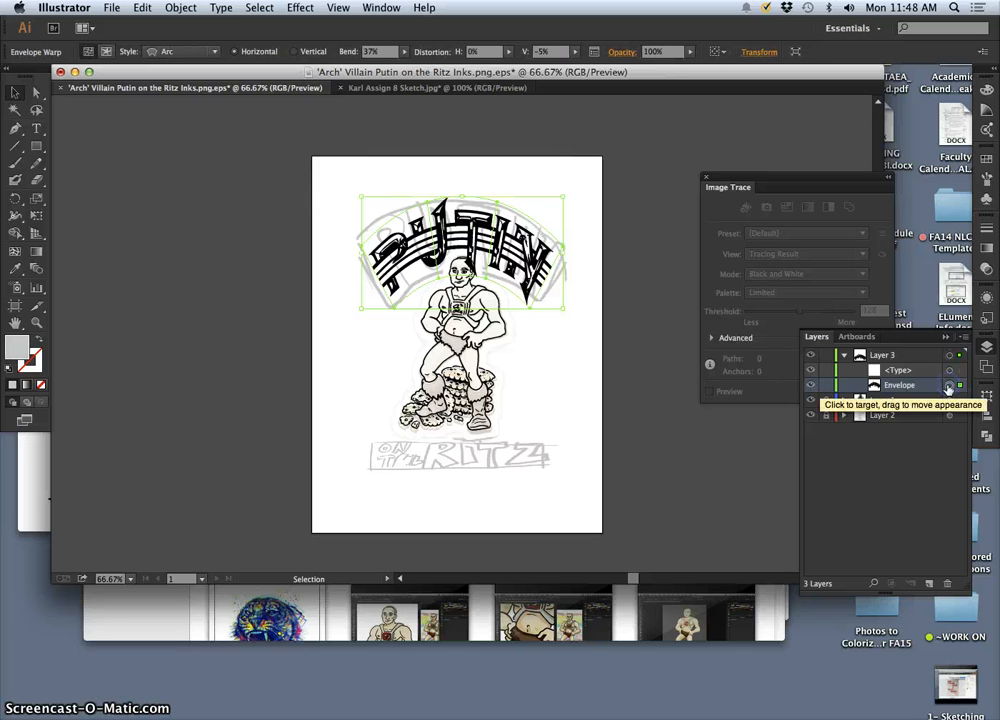
Step: Lock, collapse and hide Layer 3
{"action": "left_click", "coordinate": [826, 355]}
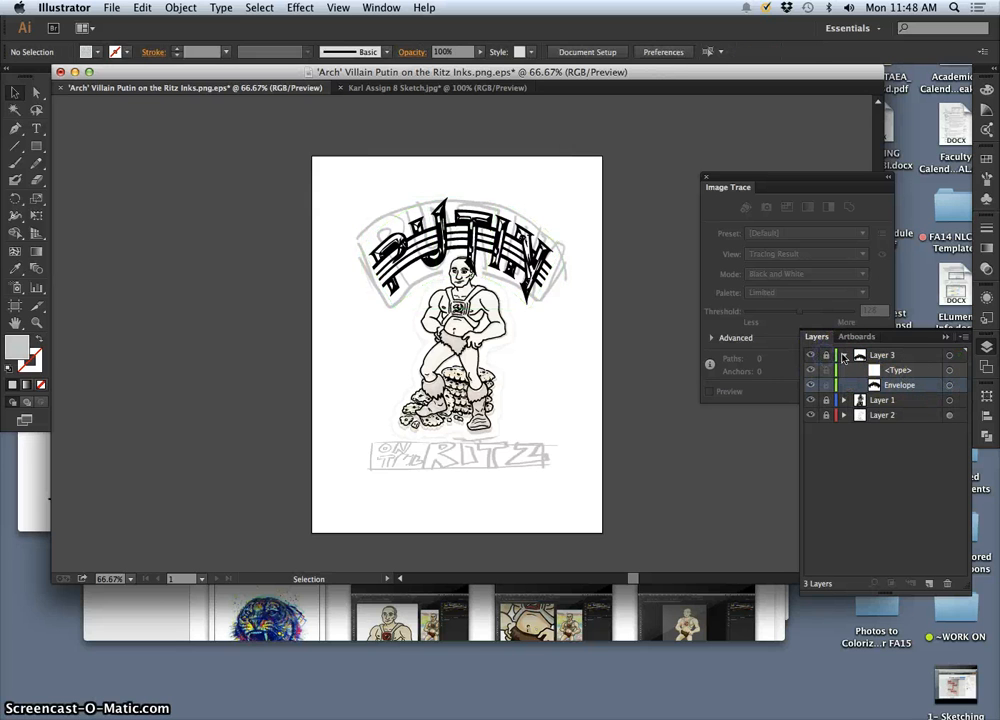
{"action": "left_click", "coordinate": [843, 355]}
{"action": "left_click", "coordinate": [810, 355]}
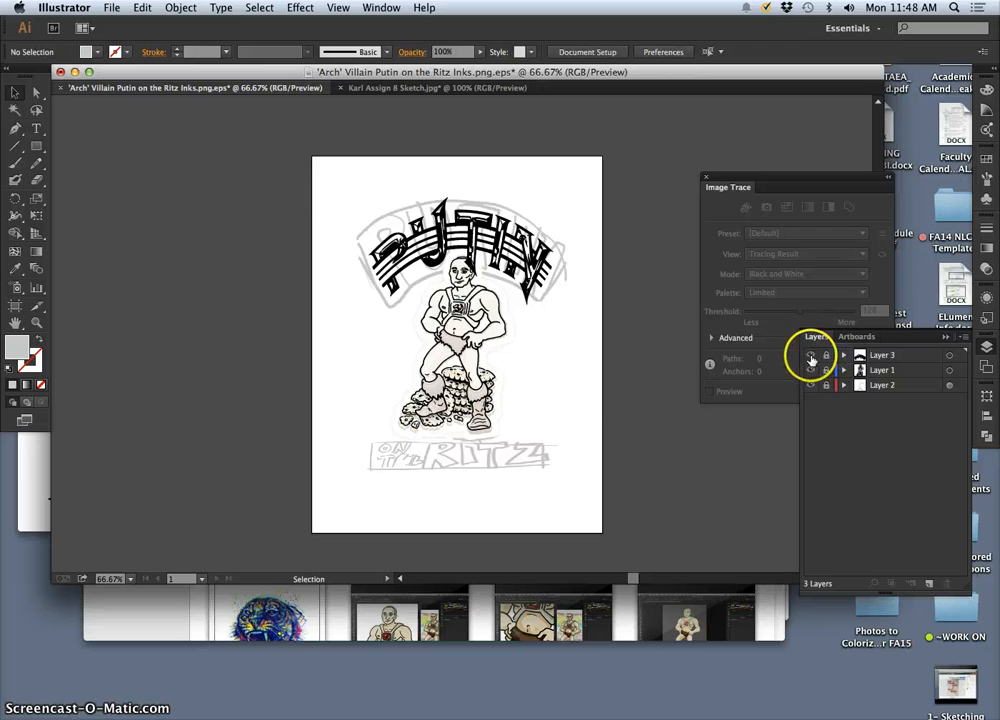
Step: Create a new layer above Layer 3 and paste the copied PUTIN envelope in place on it
{"action": "left_click", "coordinate": [929, 586]}
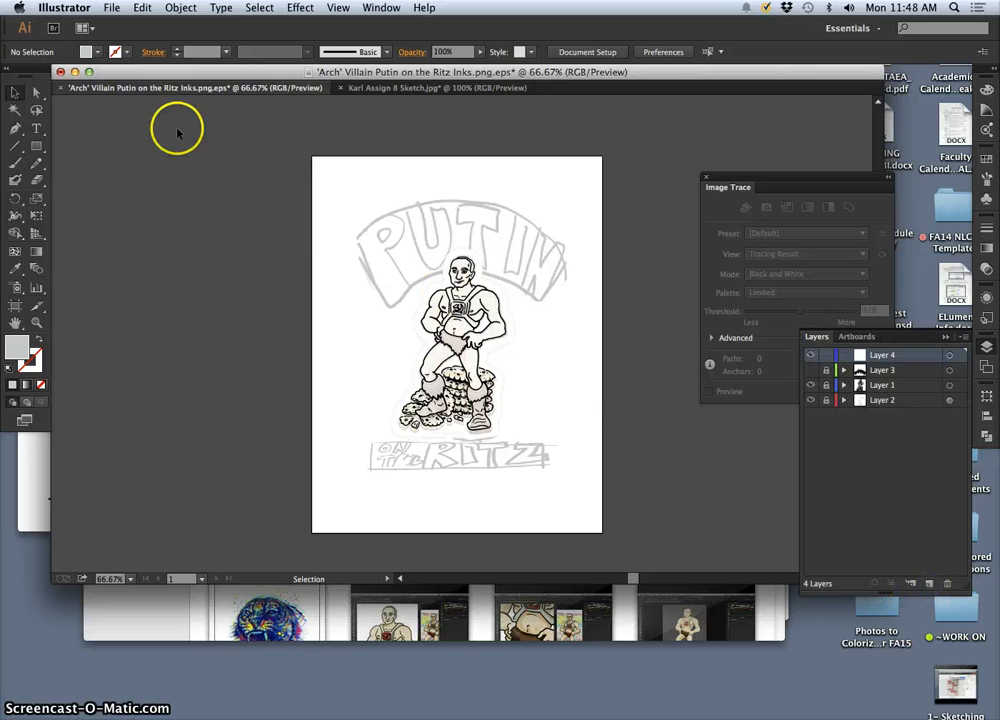
{"action": "left_click", "coordinate": [141, 8]}
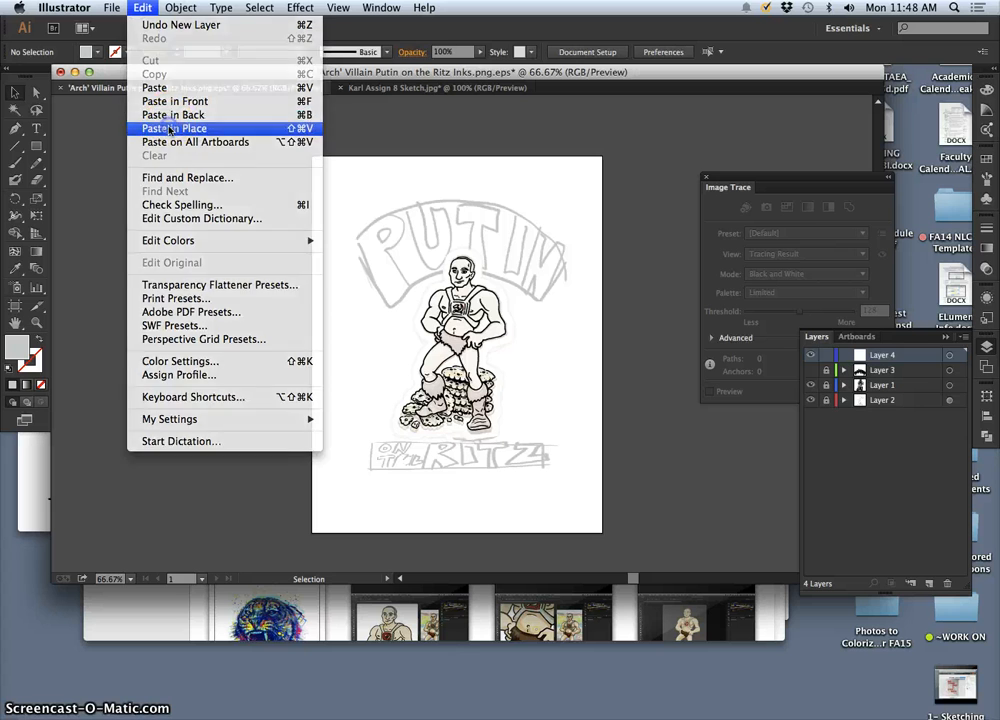
{"action": "left_click", "coordinate": [160, 129]}
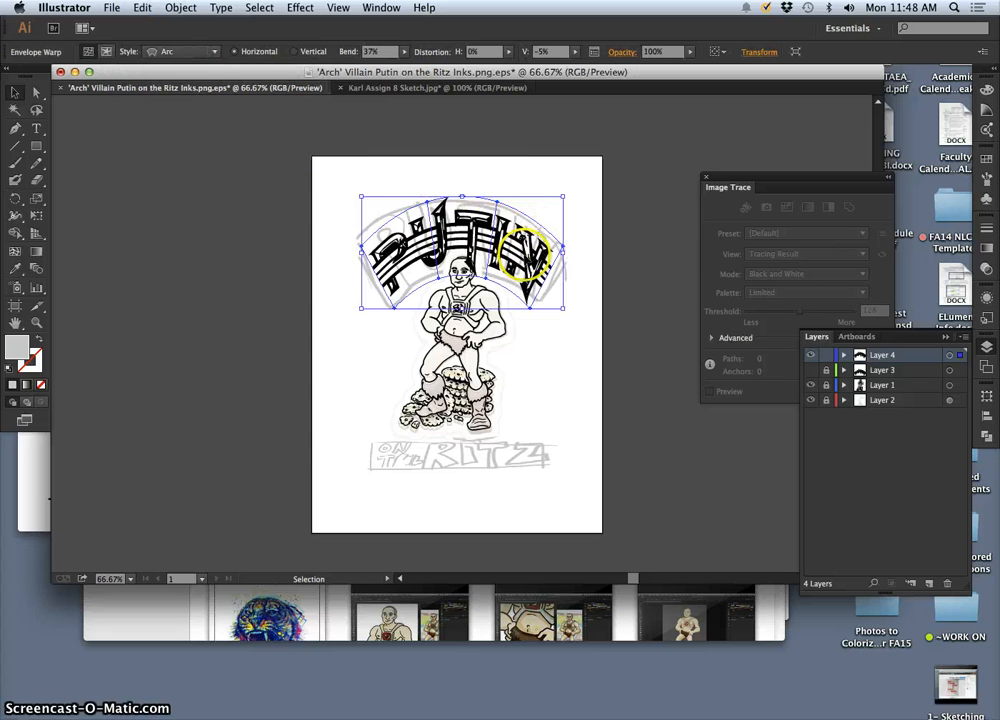
Step: Open the pasted envelope's contents for editing and select the entire PUTIN text
{"action": "double_click", "coordinate": [515, 258]}
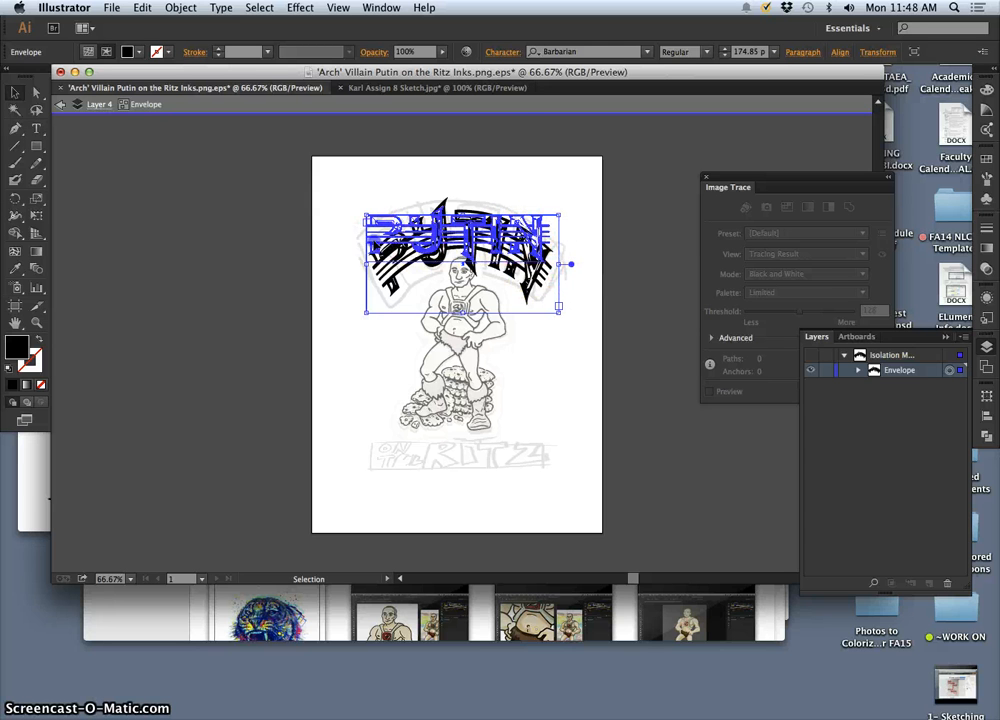
{"action": "key", "text": "t"}
{"action": "left_click_drag", "start_coordinate": [370, 240], "coordinate": [547, 240]}
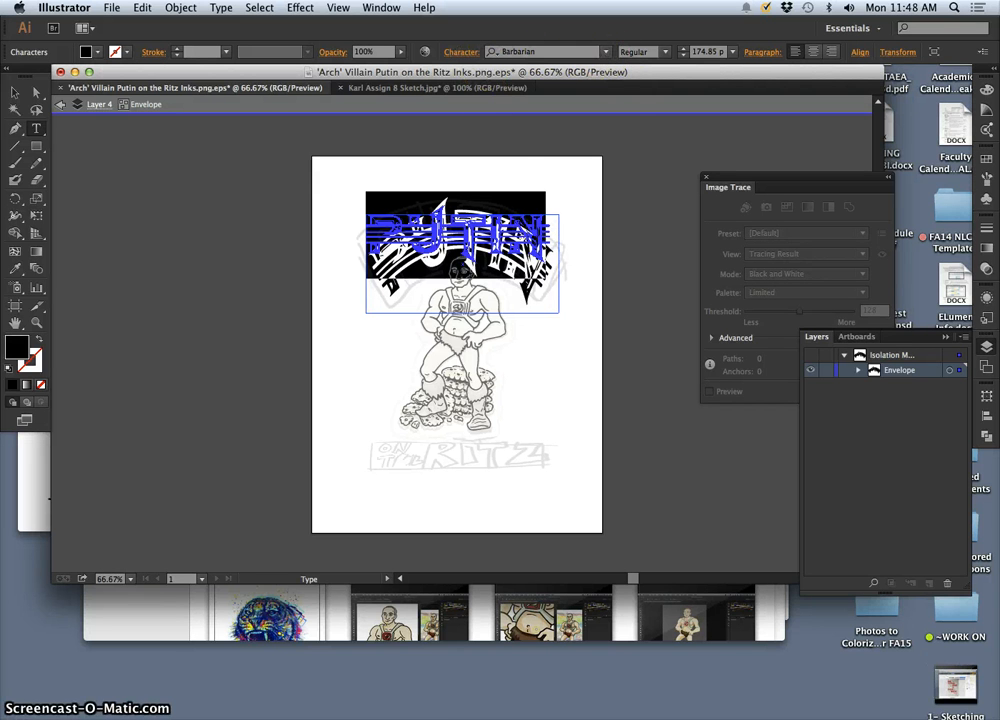
Step: Check the downloaded fonts in the Downloads folder and set the PUTIN text's font to Should've Known Shaded
{"action": "left_click", "coordinate": [922, 716]}
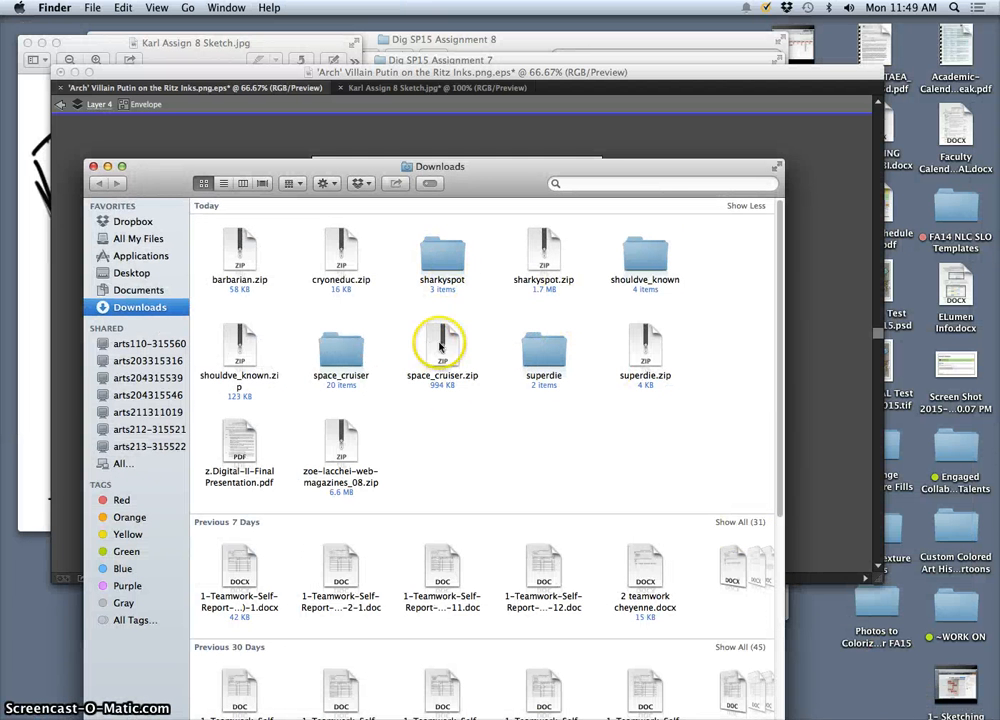
{"action": "left_click", "coordinate": [614, 144]}
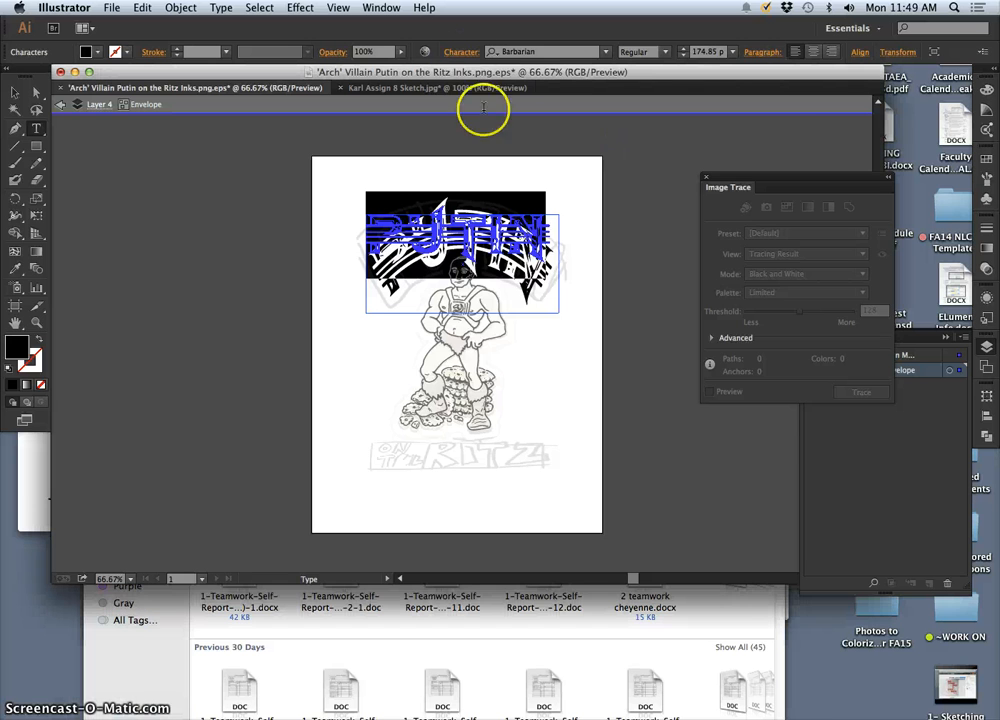
{"action": "left_click", "coordinate": [607, 52]}
{"action": "scroll", "coordinate": [587, 357], "scroll_direction": "down", "scroll_amount": 20}
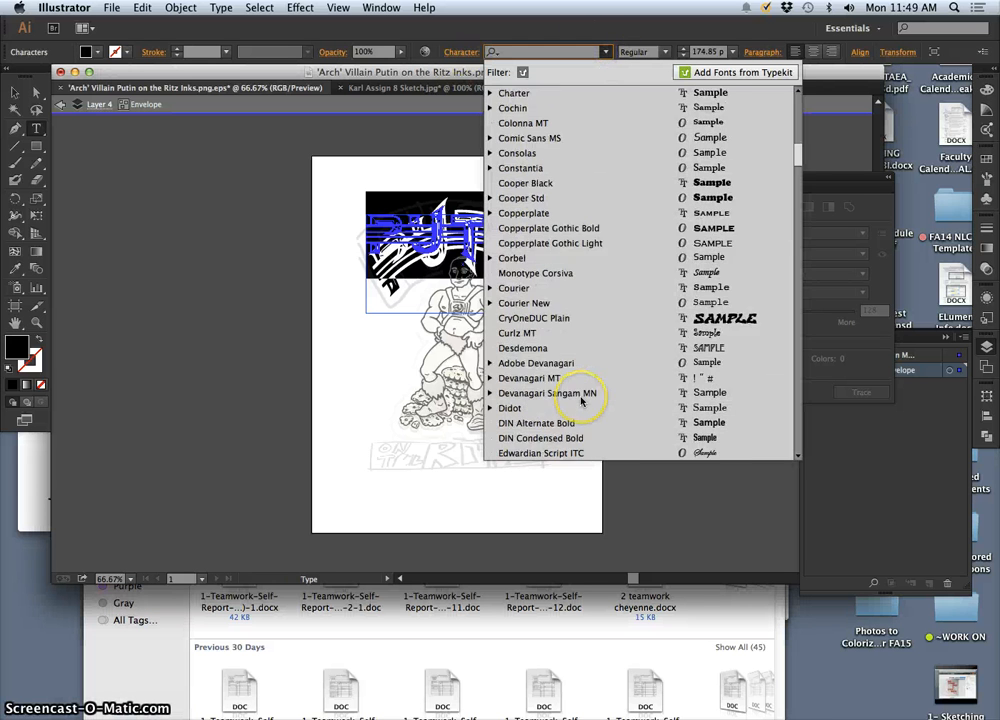
{"action": "scroll", "coordinate": [581, 401], "scroll_direction": "down", "scroll_amount": 20}
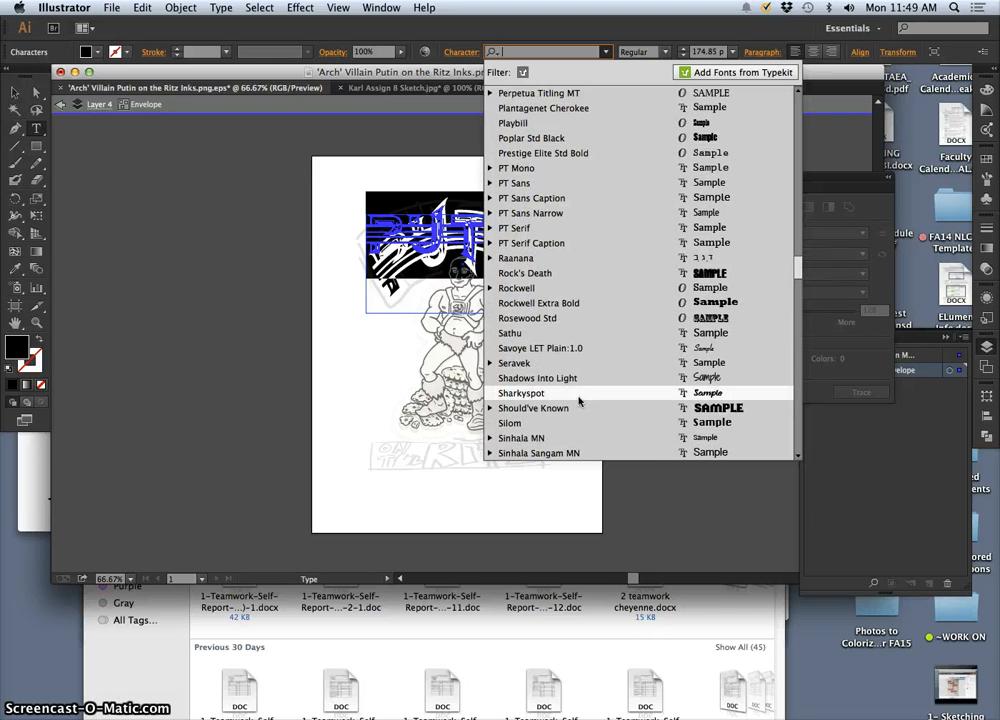
{"action": "left_click", "coordinate": [557, 410]}
{"action": "left_click", "coordinate": [491, 411]}
{"action": "left_click", "coordinate": [534, 439]}
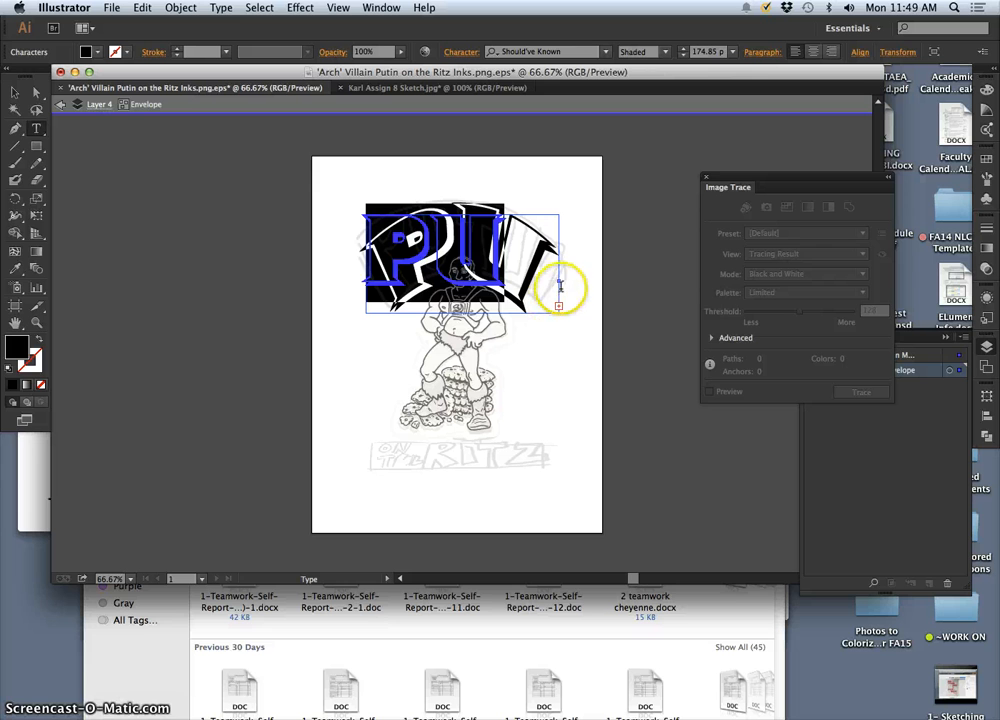
Step: Reduce the PUTIN text's font size to 101 pt so the whole word fits inside the envelope
{"action": "left_click", "coordinate": [683, 56]}
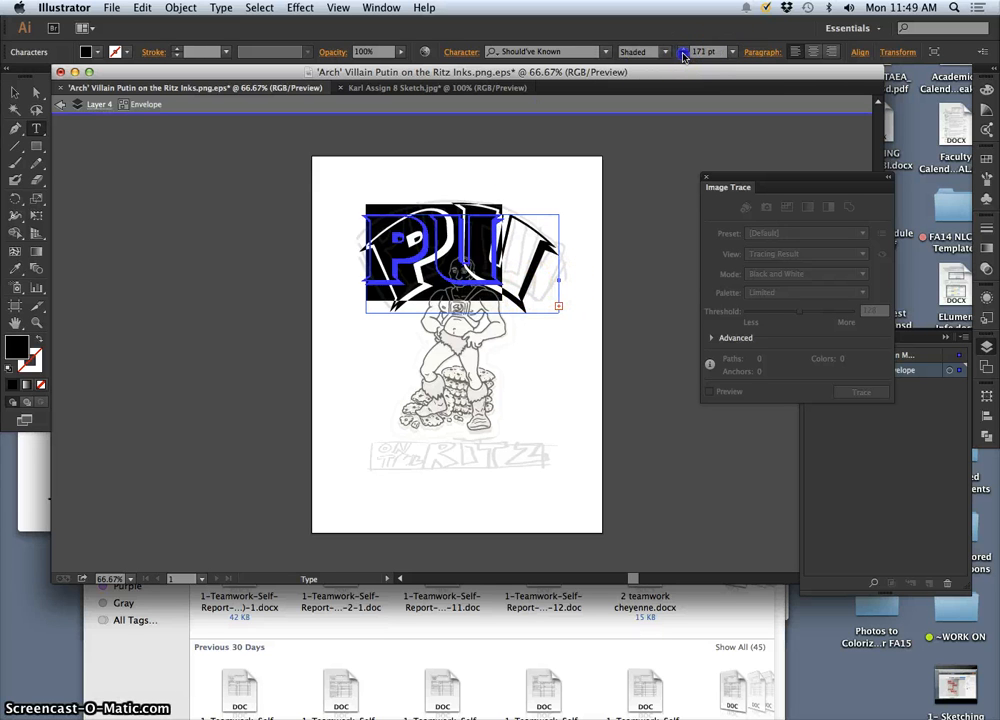
{"action": "left_click", "coordinate": [683, 56]}
{"action": "left_click", "coordinate": [683, 56]}
{"action": "left_click", "coordinate": [683, 56]}
{"action": "left_click", "coordinate": [683, 56]}
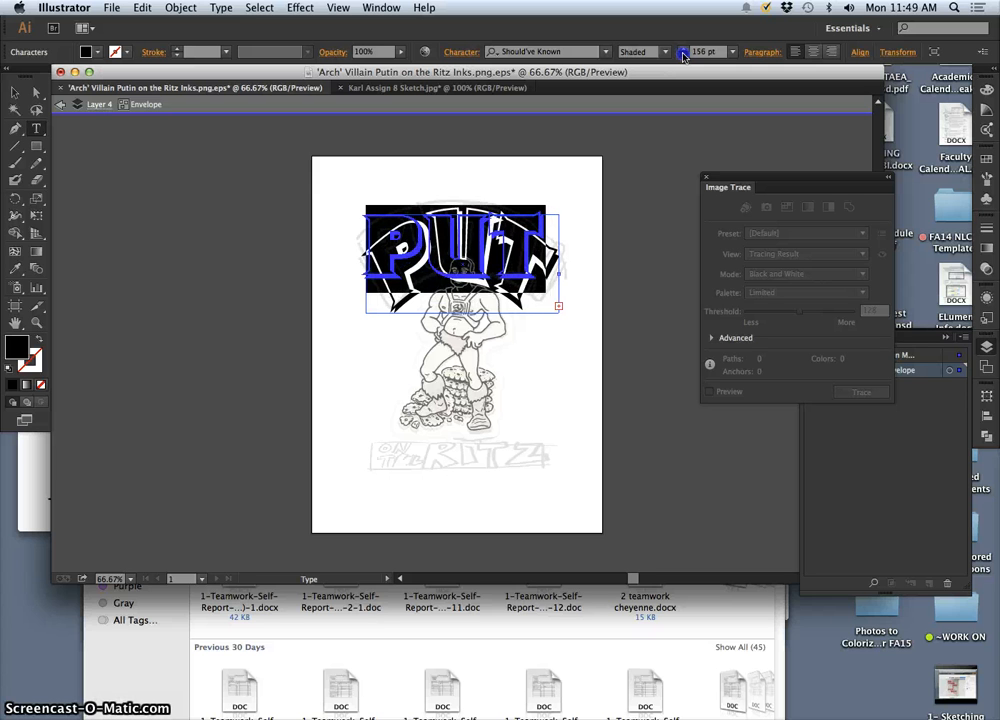
{"action": "left_click", "coordinate": [683, 56]}
{"action": "left_click", "coordinate": [683, 56]}
{"action": "left_click", "coordinate": [683, 56]}
{"action": "left_click", "coordinate": [683, 56]}
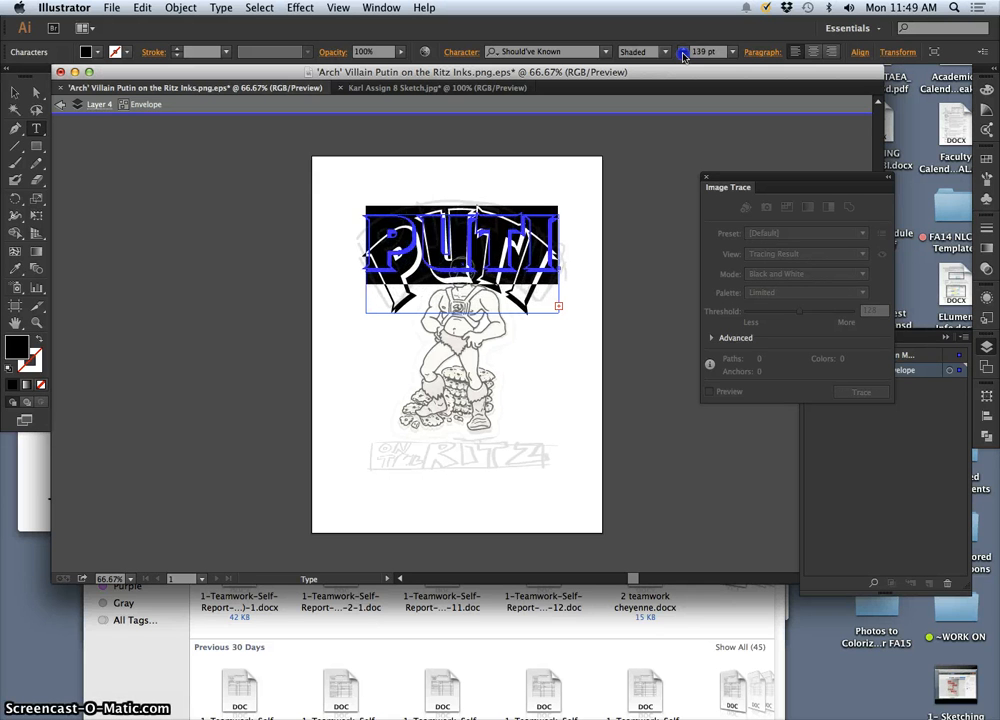
{"action": "left_click", "coordinate": [683, 56]}
{"action": "left_click", "coordinate": [683, 56]}
{"action": "left_click", "coordinate": [683, 56]}
{"action": "left_click", "coordinate": [683, 56]}
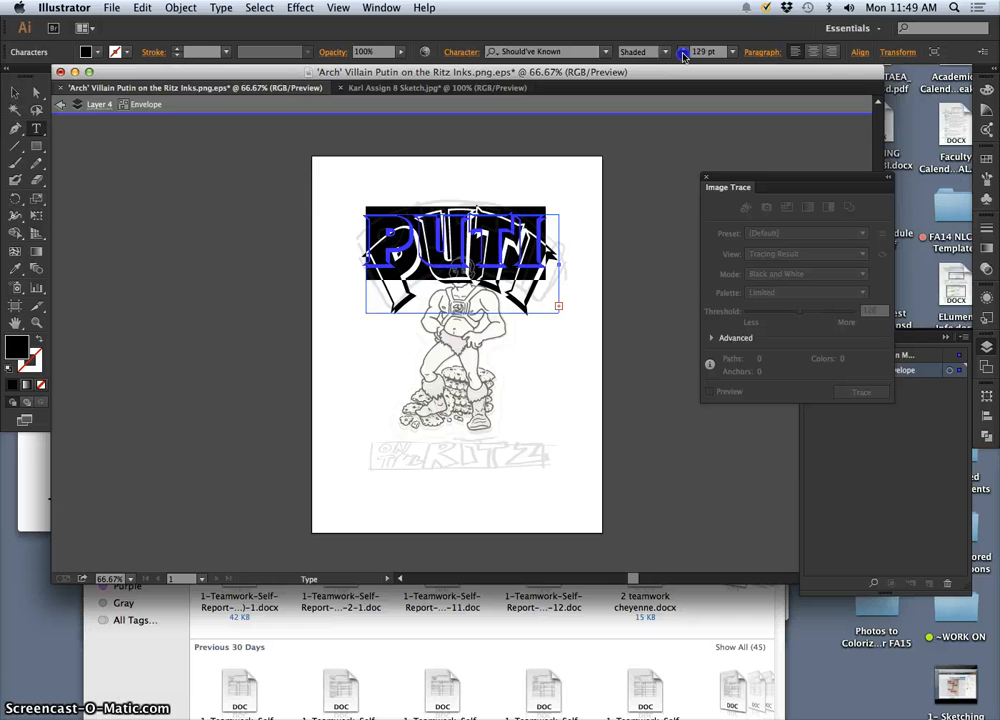
{"action": "left_click", "coordinate": [683, 56]}
{"action": "left_click", "coordinate": [683, 56]}
{"action": "left_click", "coordinate": [683, 56]}
{"action": "left_click", "coordinate": [683, 56]}
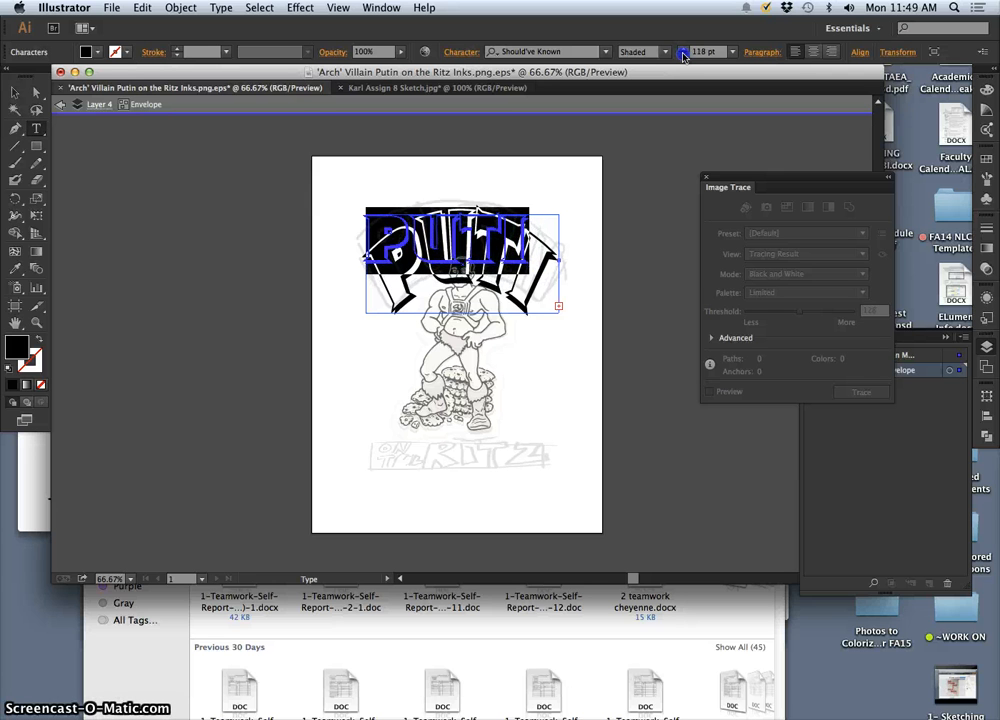
{"action": "left_click", "coordinate": [683, 56]}
{"action": "left_click", "coordinate": [683, 56]}
{"action": "left_click", "coordinate": [683, 56]}
{"action": "left_click", "coordinate": [683, 56]}
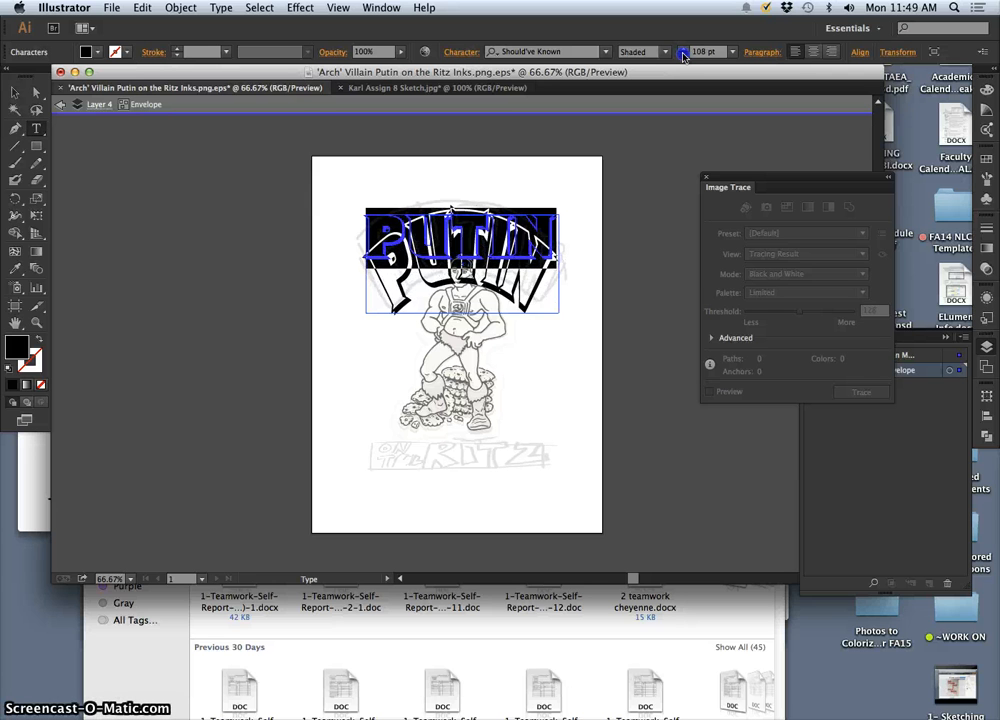
{"action": "left_click", "coordinate": [683, 56]}
{"action": "left_click", "coordinate": [683, 56]}
{"action": "left_click", "coordinate": [683, 56]}
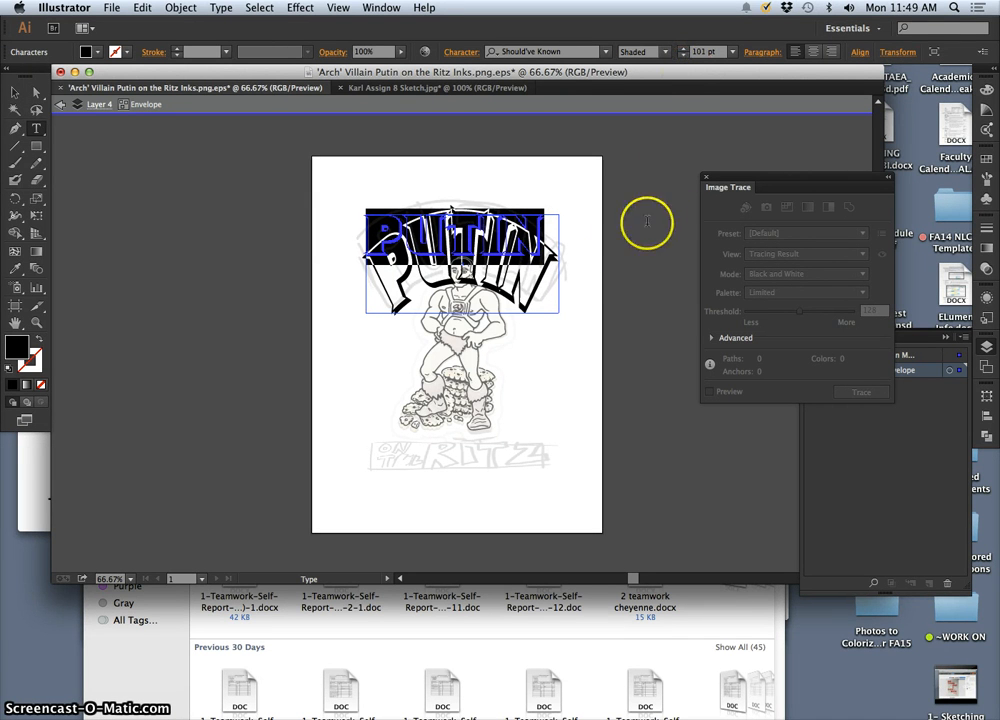
{"action": "left_click", "coordinate": [583, 260]}
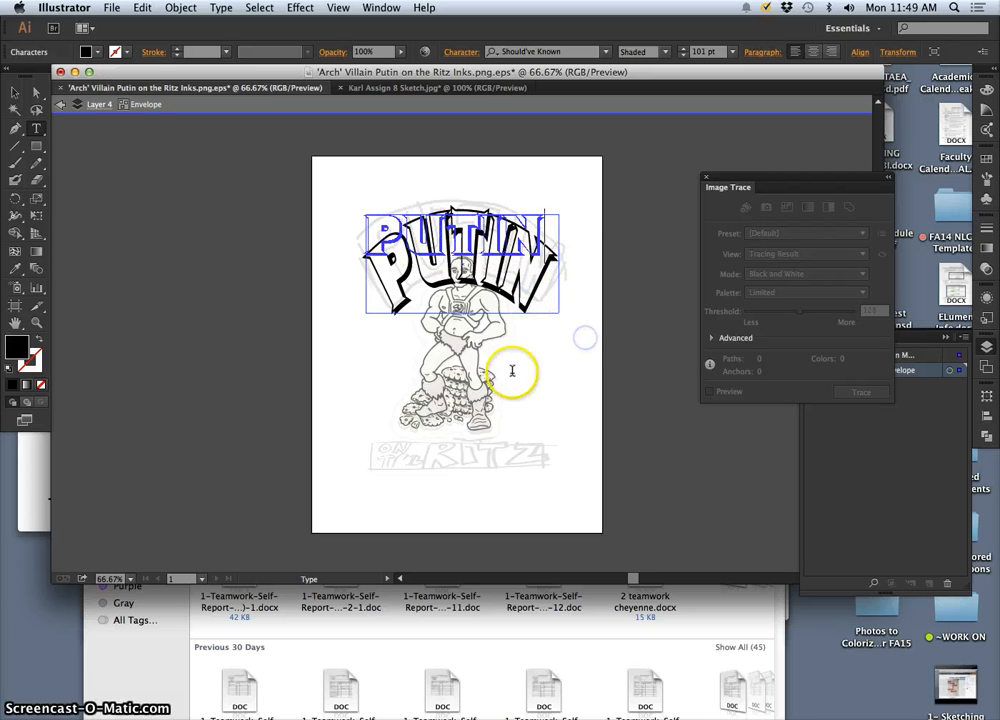
Step: Move the warped PUTIN envelope slightly up to line up with the sketched arch
{"action": "left_click", "coordinate": [15, 92]}
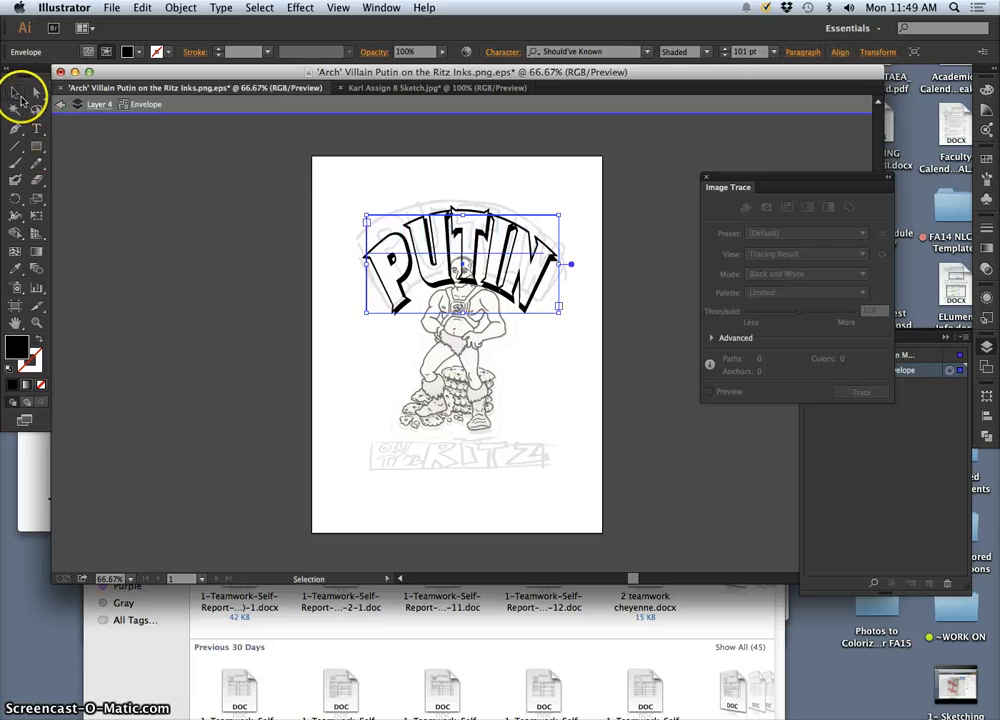
{"action": "left_click", "coordinate": [319, 261]}
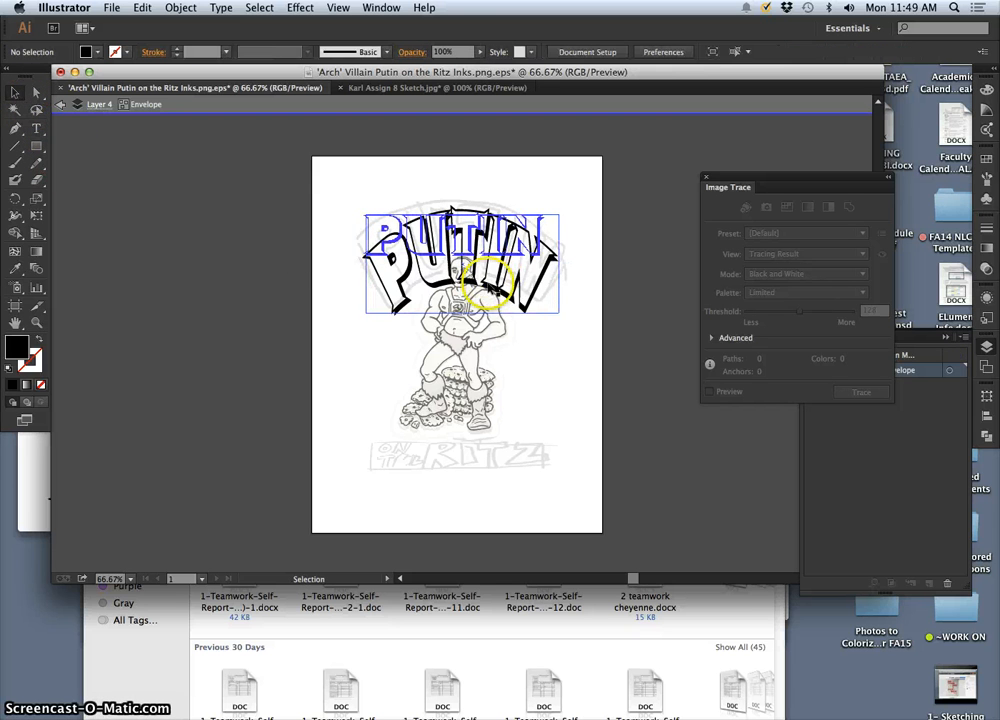
{"action": "left_click_drag", "start_coordinate": [484, 285], "coordinate": [504, 278]}
{"action": "left_click_drag", "start_coordinate": [390, 215], "coordinate": [392, 222]}
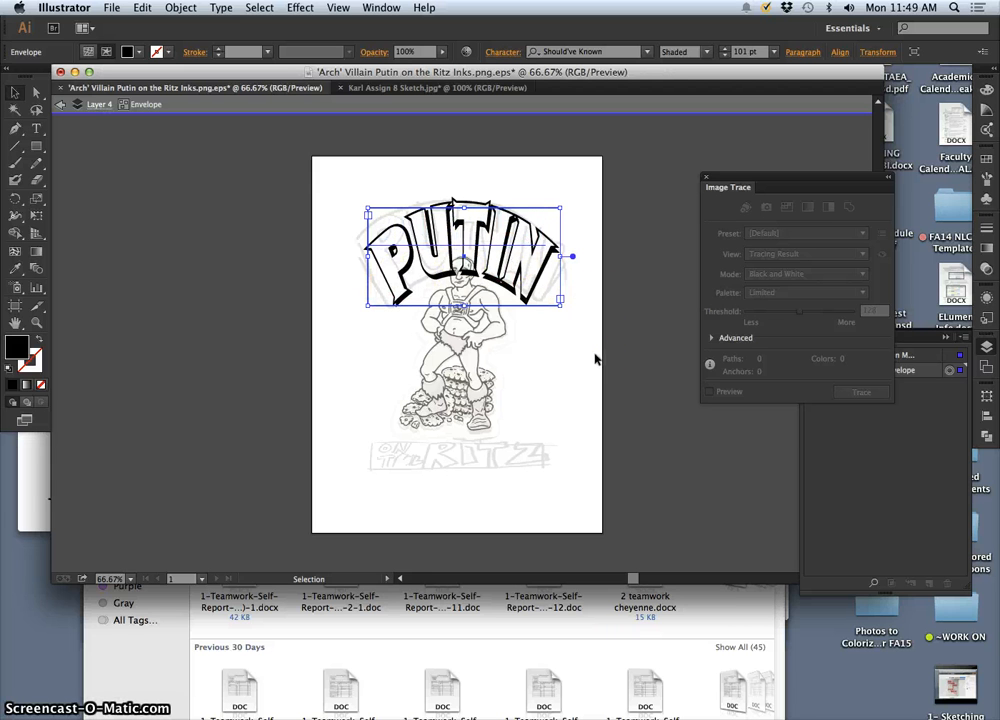
{"action": "left_click", "coordinate": [548, 352]}
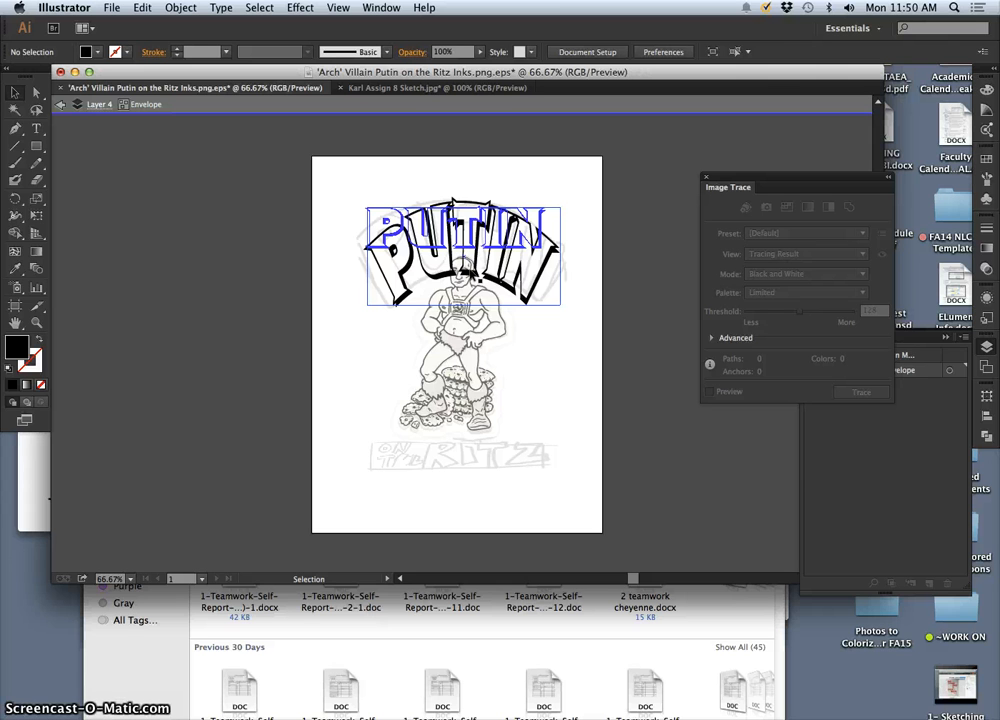
{"action": "left_click", "coordinate": [467, 269]}
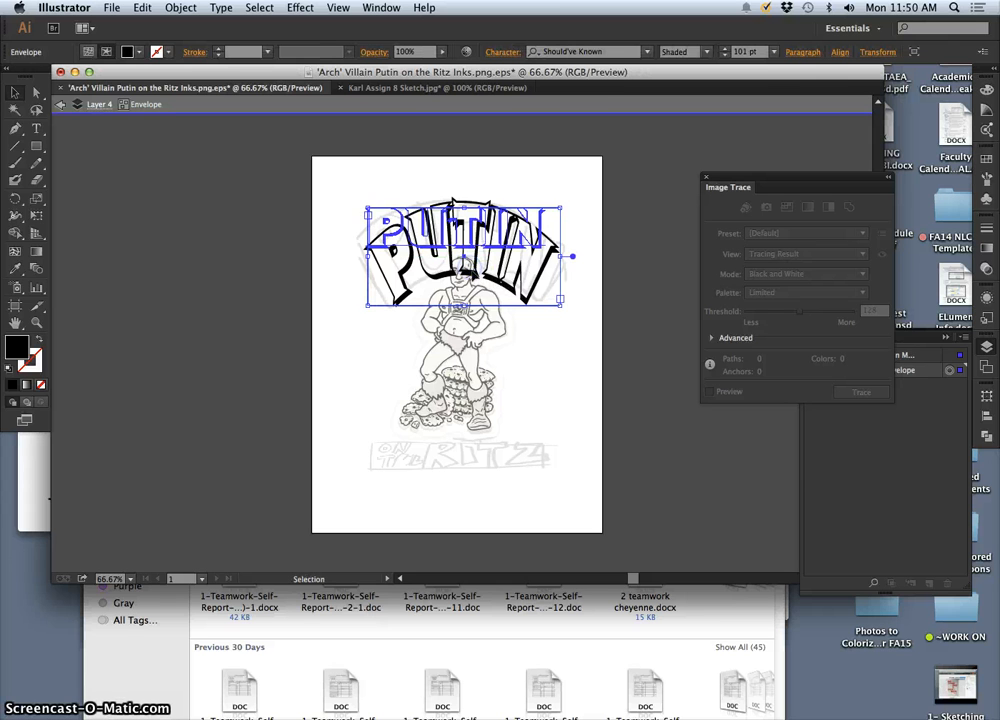
{"action": "left_click", "coordinate": [517, 335]}
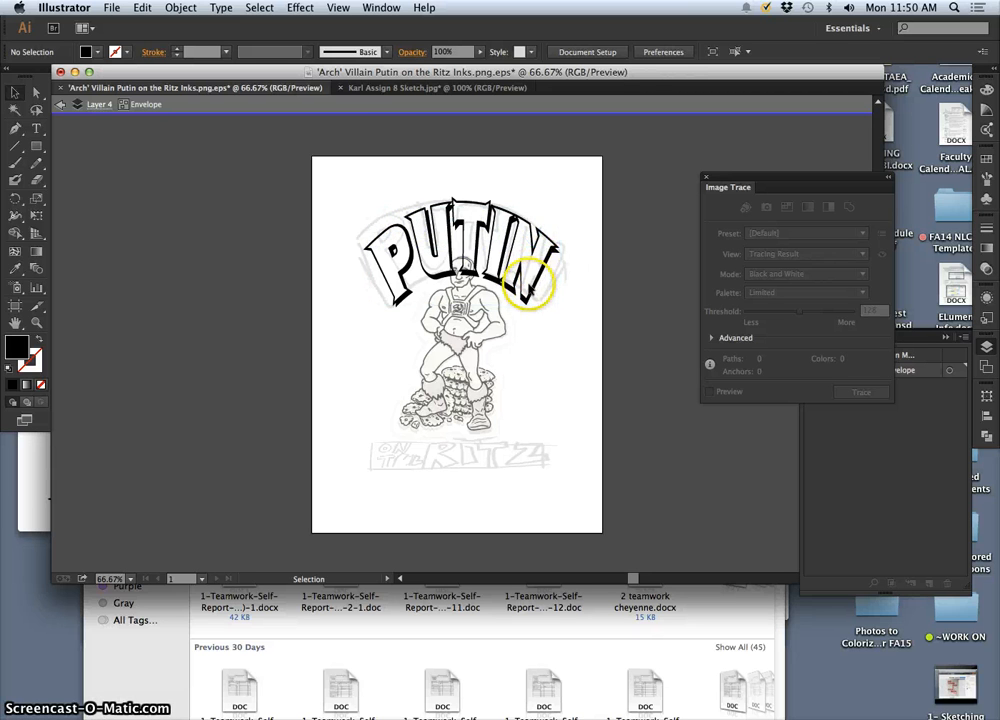
Step: Rotate the PUTIN envelope slightly clockwise to follow the sketched lettering, and deselect it
{"action": "left_click", "coordinate": [390, 292]}
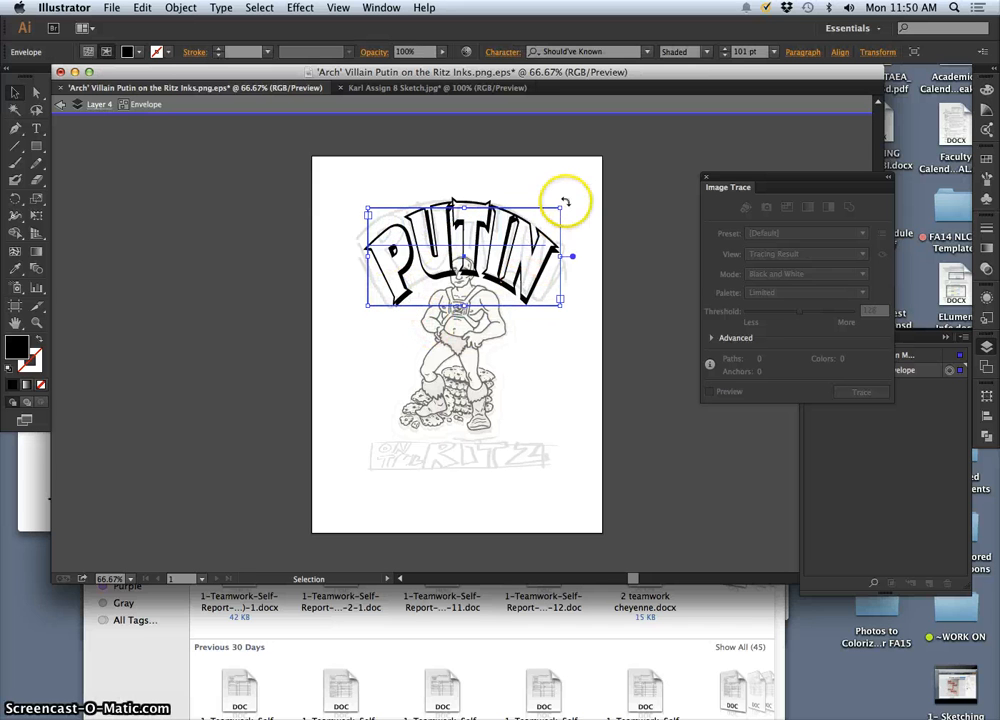
{"action": "left_click_drag", "start_coordinate": [561, 201], "coordinate": [563, 204]}
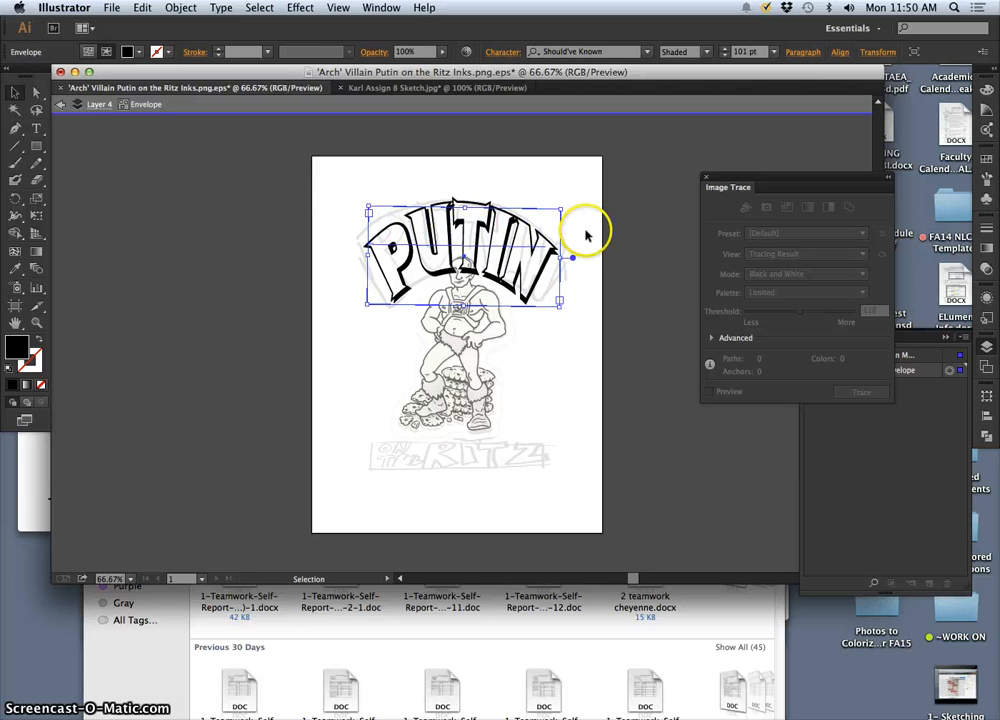
{"action": "left_click", "coordinate": [586, 233]}
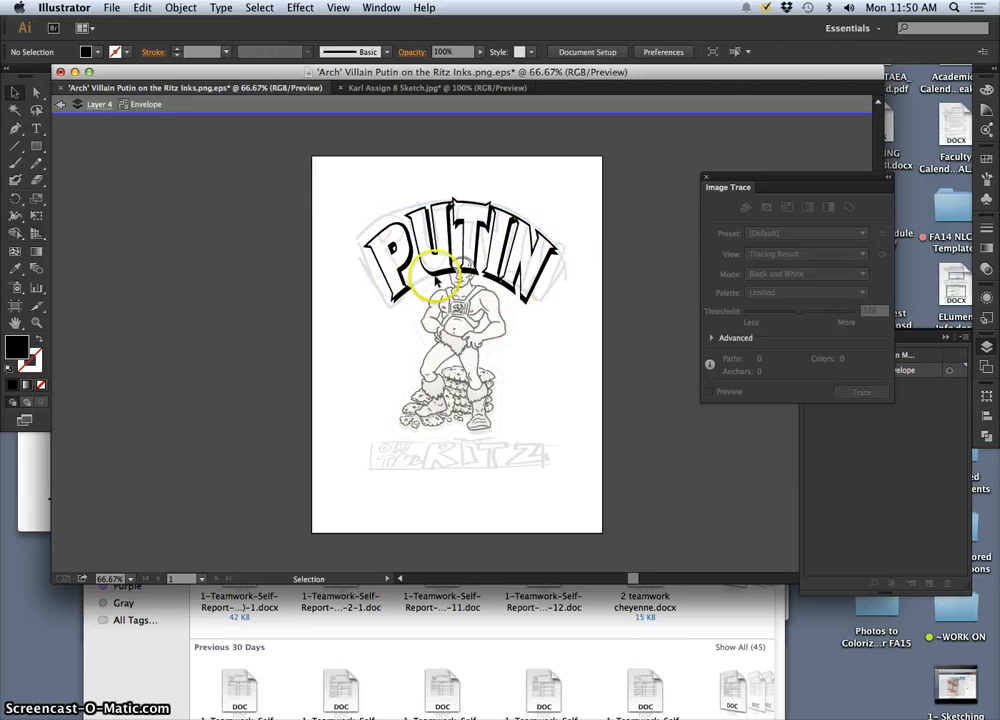
{"action": "left_click", "coordinate": [350, 339]}
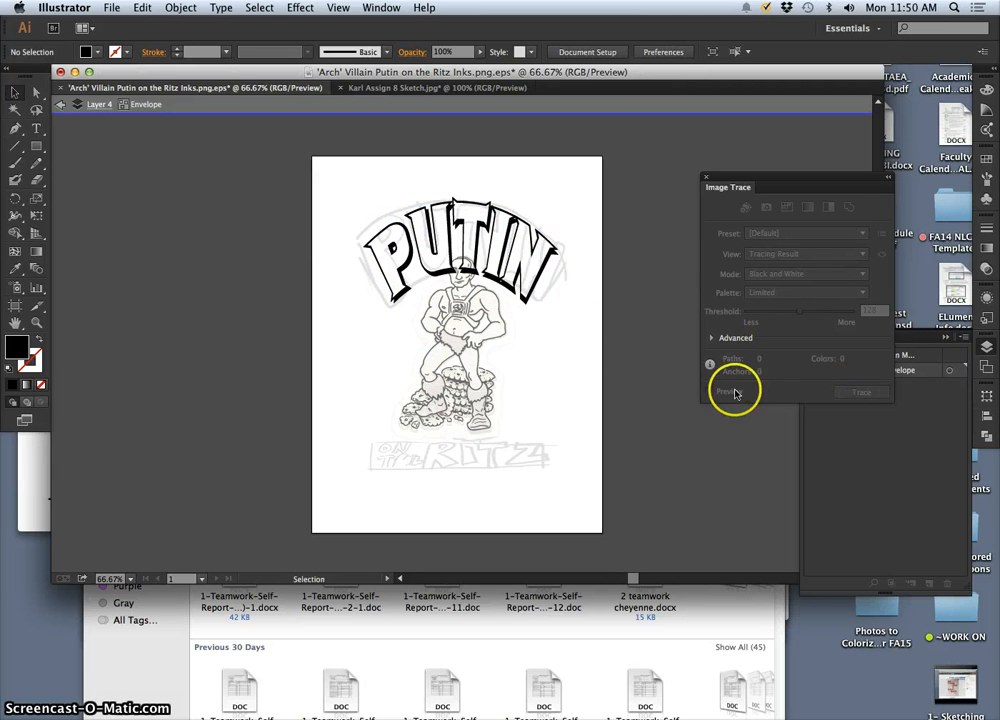
{"action": "left_click", "coordinate": [936, 401]}
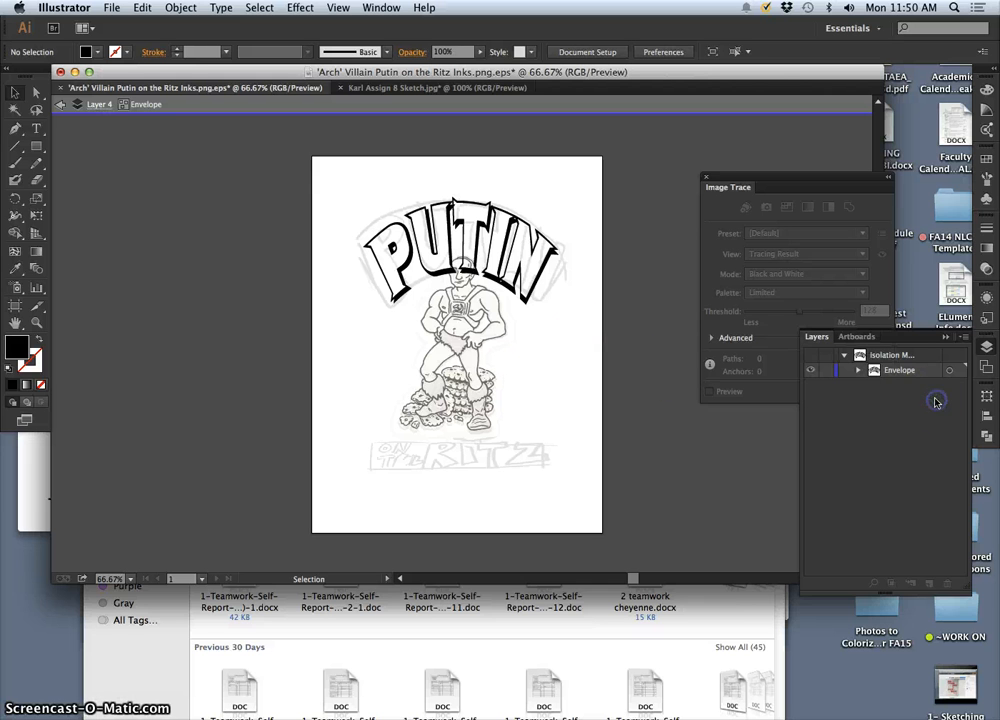
{"action": "left_click", "coordinate": [816, 338]}
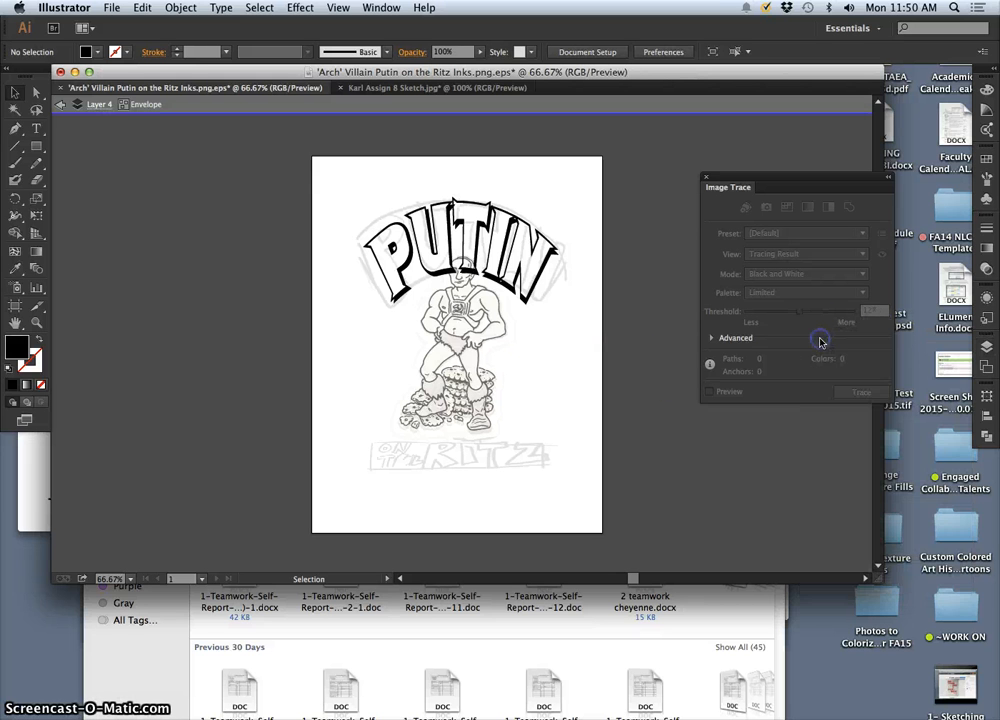
{"action": "left_click", "coordinate": [986, 349]}
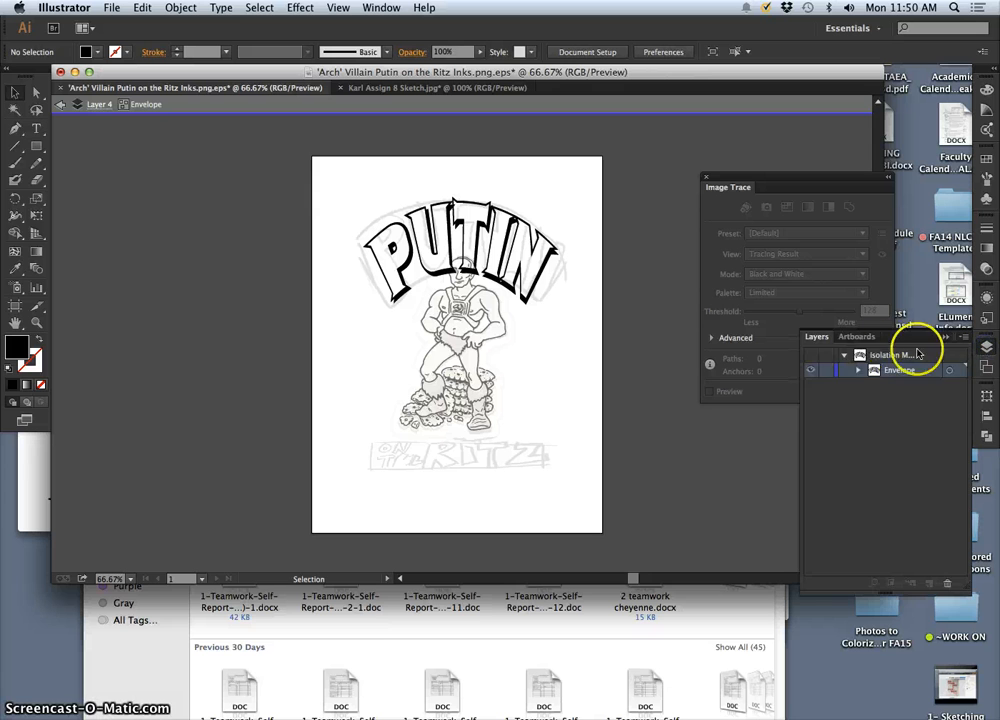
{"action": "left_click", "coordinate": [857, 338]}
{"action": "left_click", "coordinate": [818, 338]}
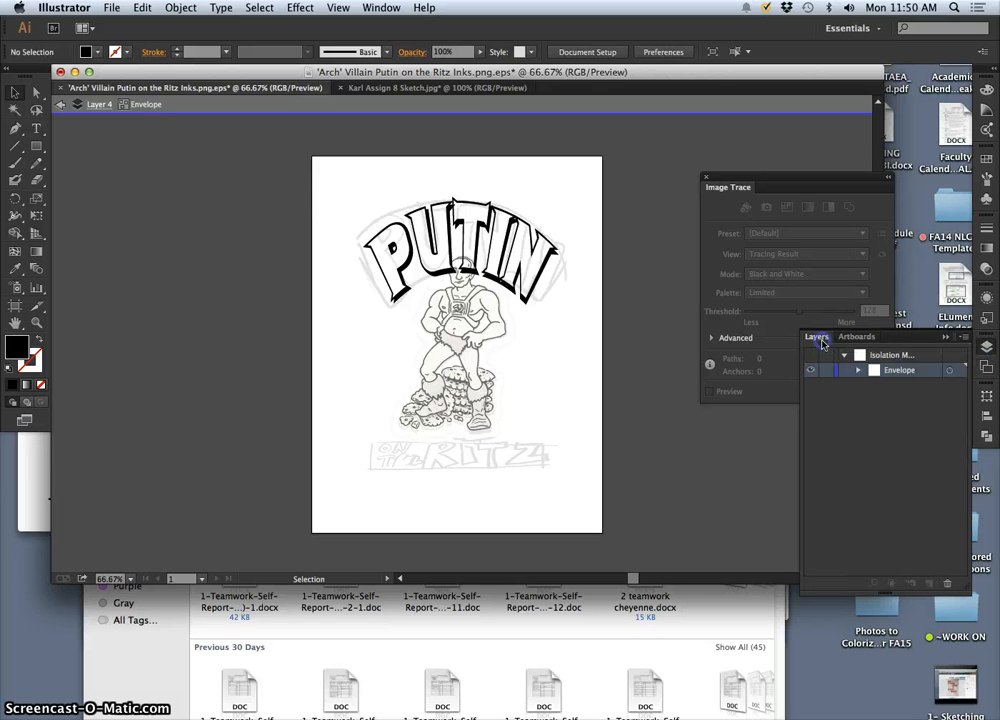
{"action": "left_click", "coordinate": [853, 441]}
{"action": "left_click", "coordinate": [857, 371]}
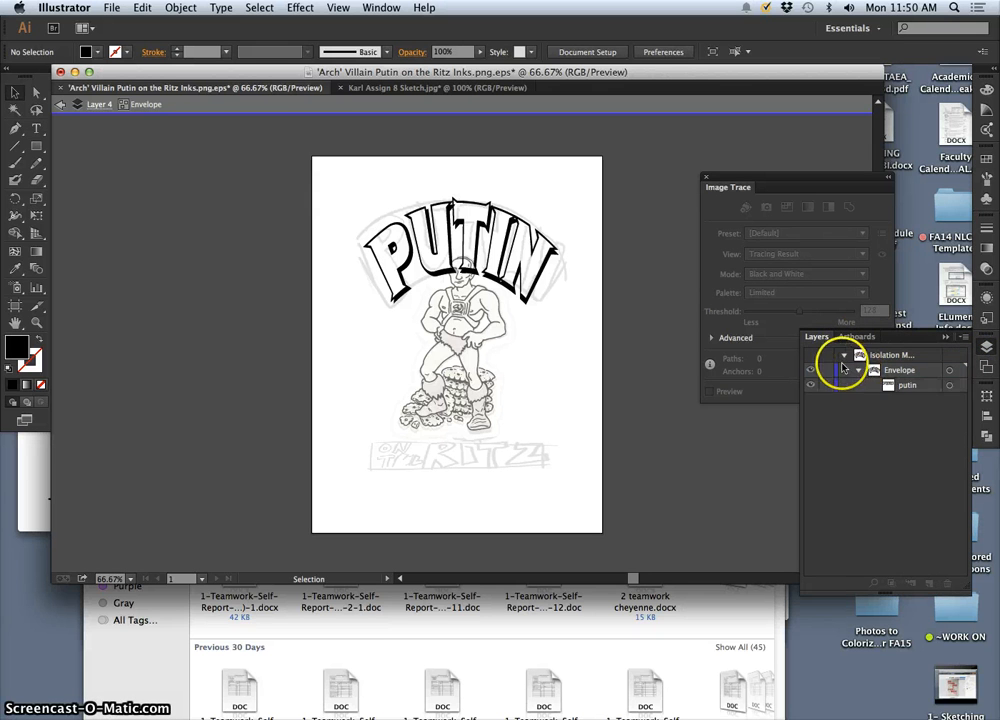
{"action": "left_click", "coordinate": [566, 351]}
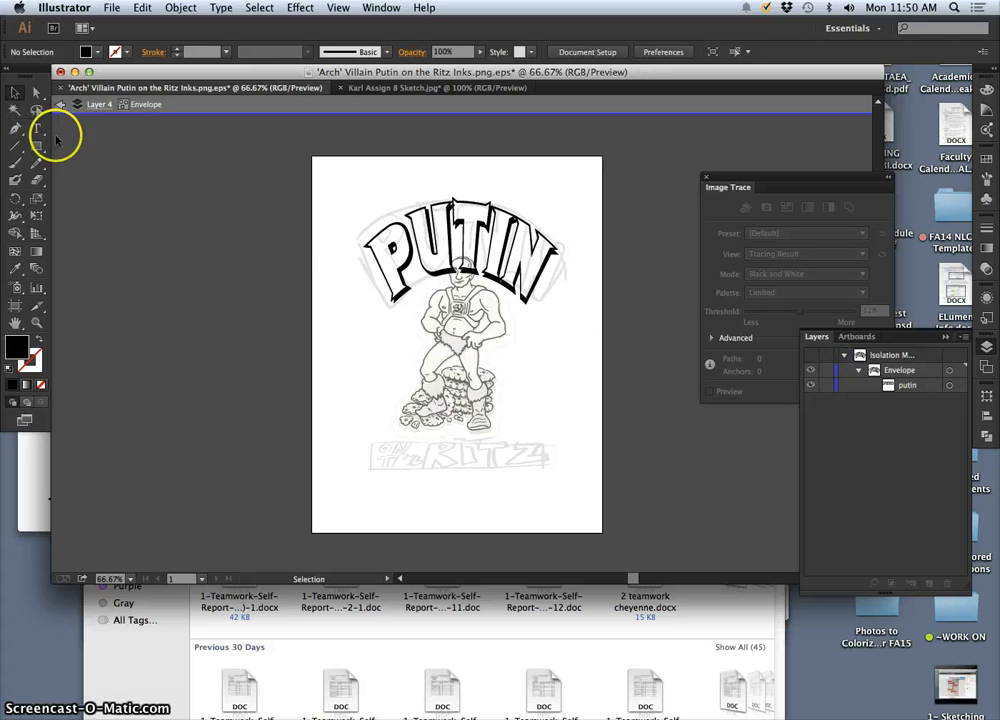
{"action": "left_click", "coordinate": [337, 246]}
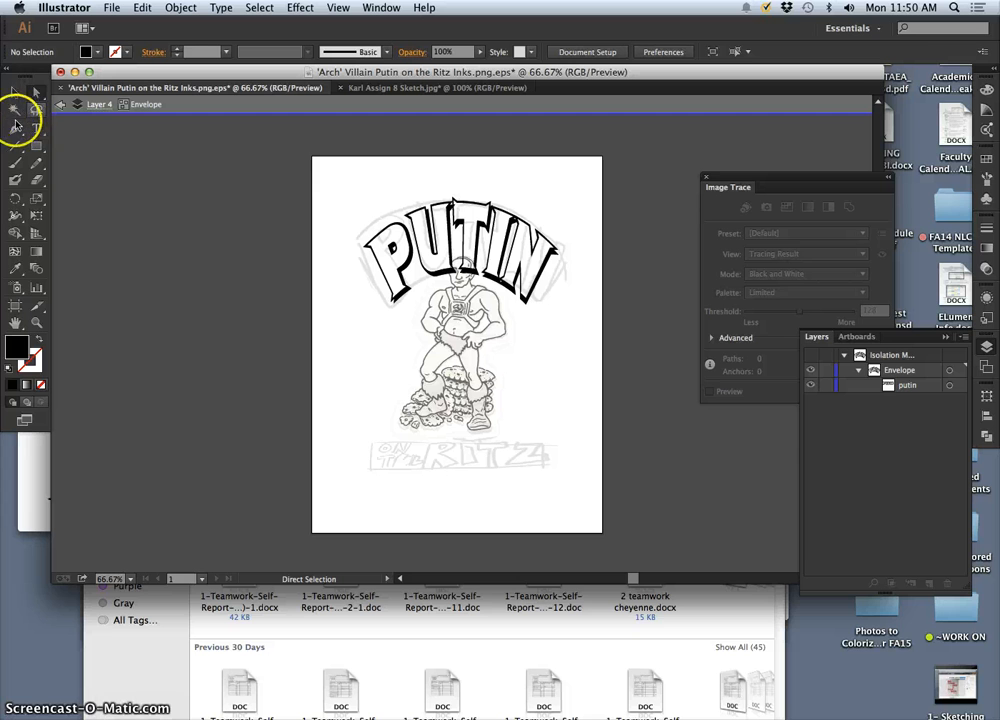
{"action": "left_click", "coordinate": [16, 162]}
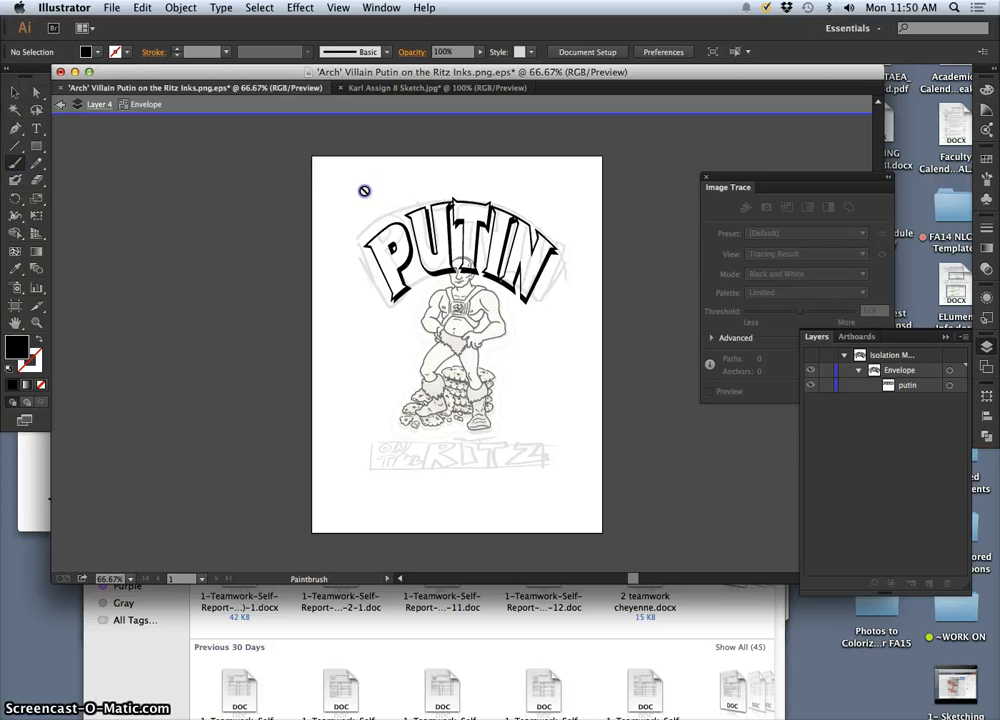
{"action": "left_click", "coordinate": [858, 370]}
{"action": "left_click", "coordinate": [858, 370]}
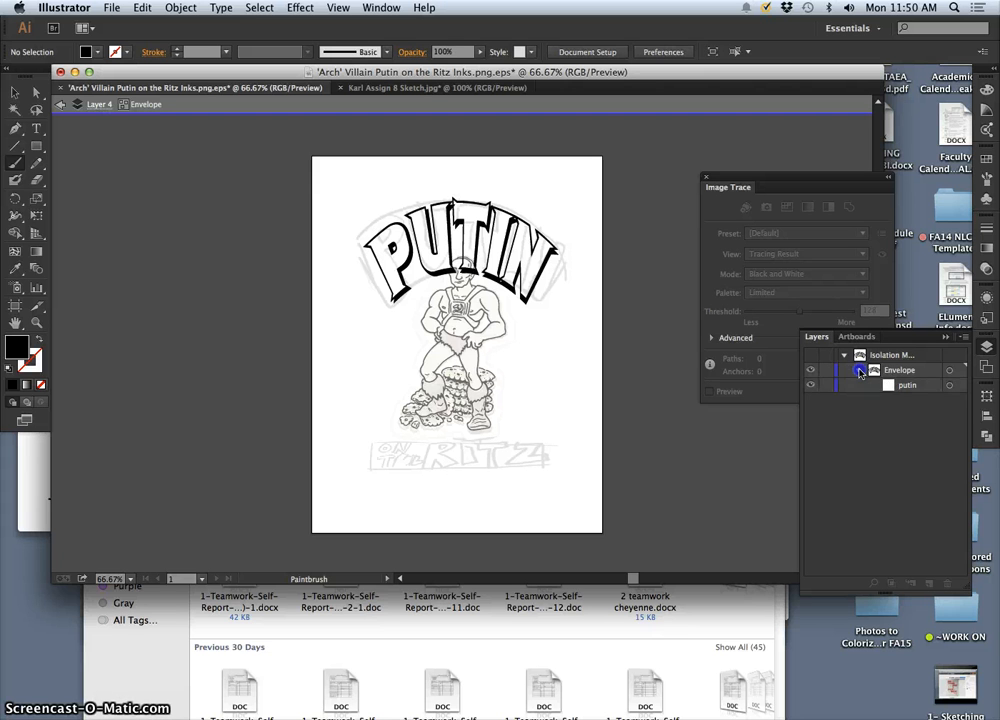
{"action": "left_click", "coordinate": [858, 370]}
{"action": "left_click", "coordinate": [563, 308]}
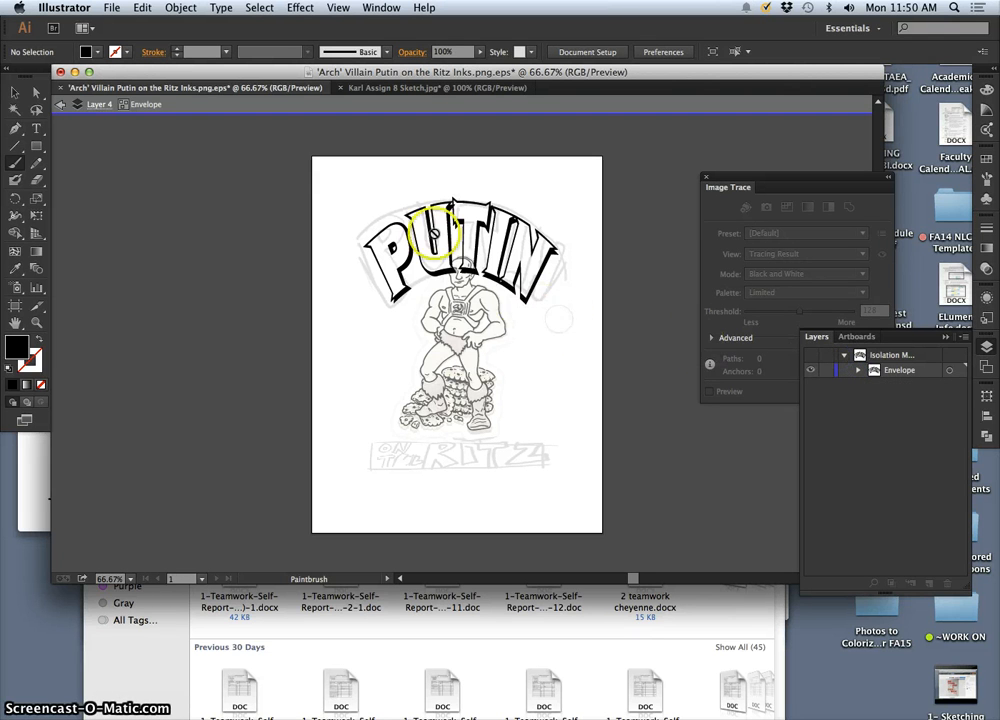
Step: Exit isolation mode for the envelope and expand Layer 4 to list its contents
{"action": "left_click", "coordinate": [61, 105]}
{"action": "left_click", "coordinate": [61, 105]}
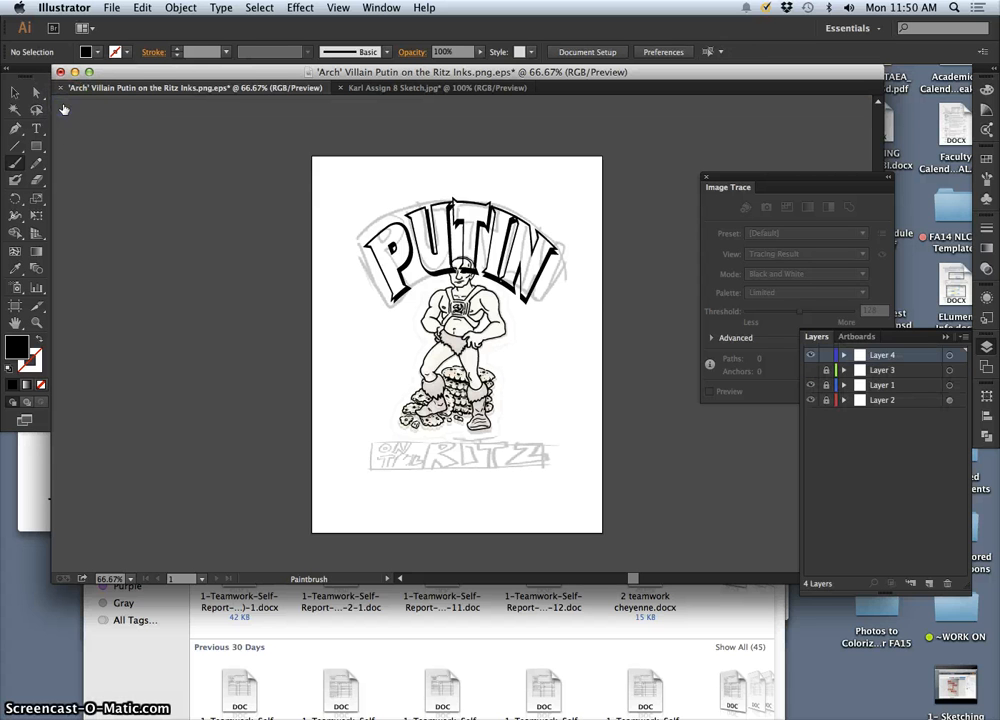
{"action": "left_click", "coordinate": [844, 355]}
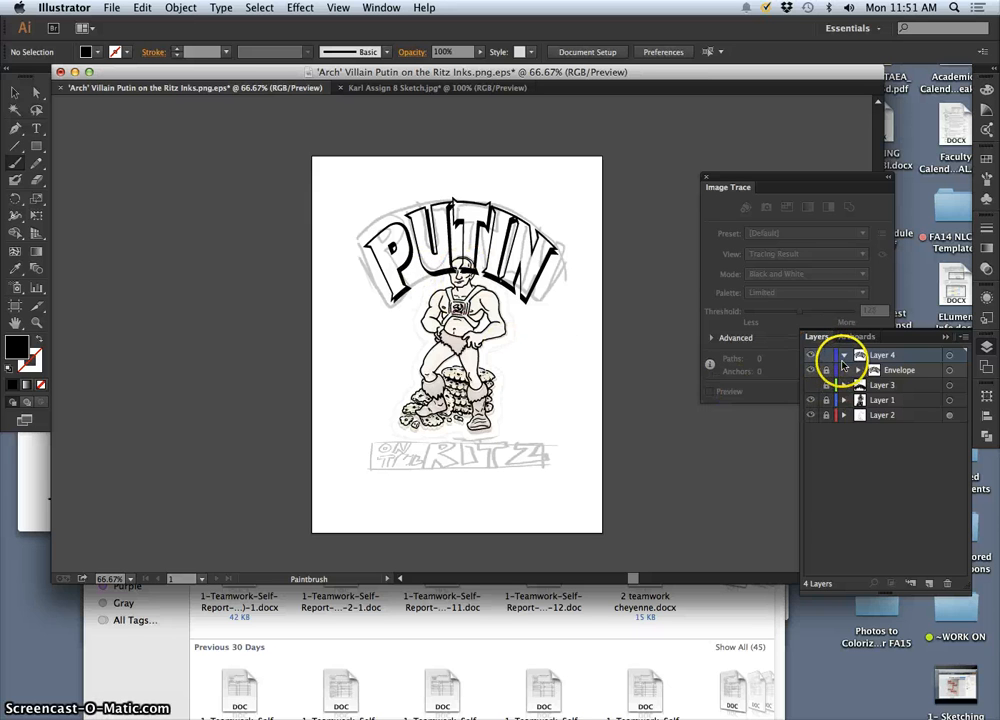
Step: Hide Layer 1 and Layer 2 so only the Should've Known PUTIN lettering on Layer 4 shows
{"action": "left_click", "coordinate": [811, 370]}
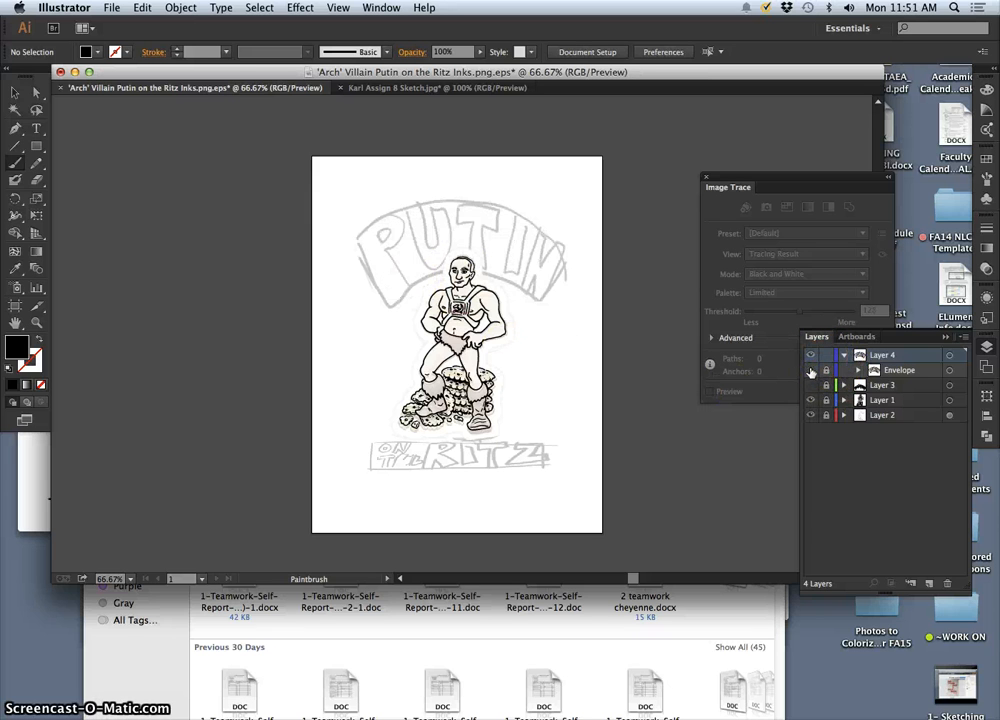
{"action": "left_click", "coordinate": [811, 370]}
{"action": "left_click_drag", "start_coordinate": [811, 385], "coordinate": [810, 413]}
{"action": "left_click_drag", "start_coordinate": [541, 288], "coordinate": [652, 327]}
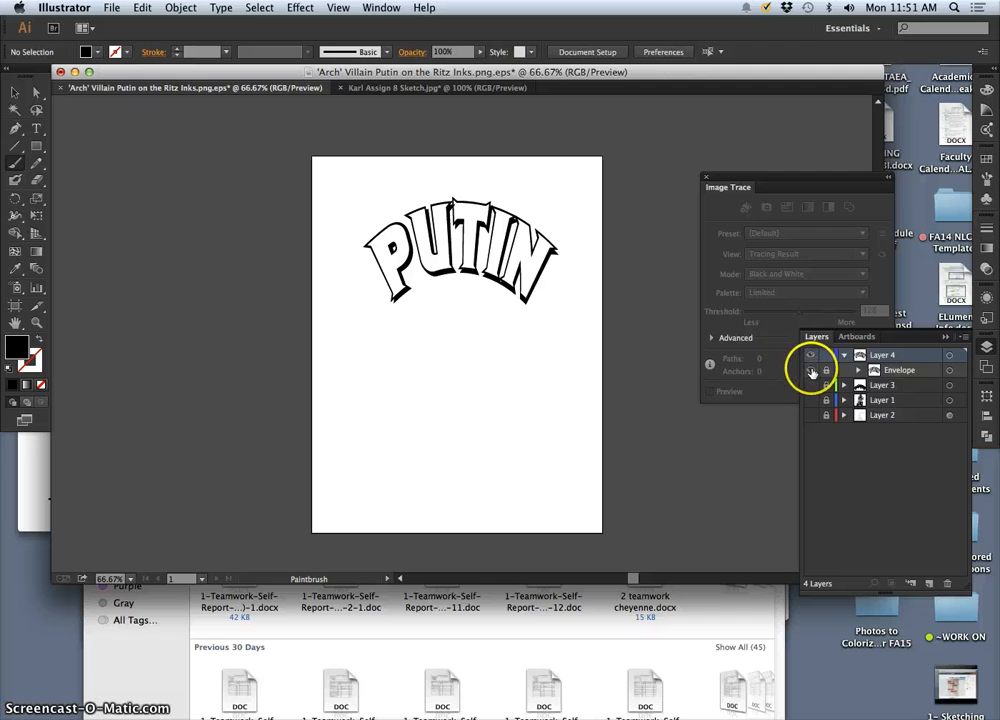
Step: Compare the two PUTIN lettering versions by toggling the visibility of Layer 4's envelope and Layer 3
{"action": "left_click", "coordinate": [812, 372]}
{"action": "left_click", "coordinate": [811, 386]}
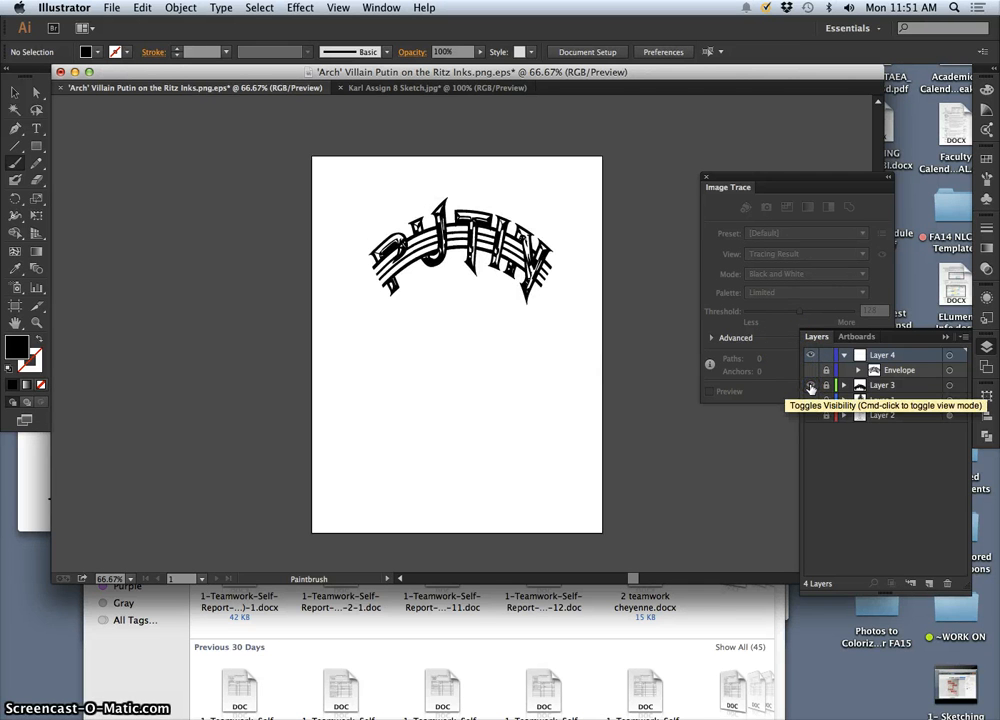
{"action": "left_click", "coordinate": [811, 386]}
{"action": "left_click", "coordinate": [811, 370]}
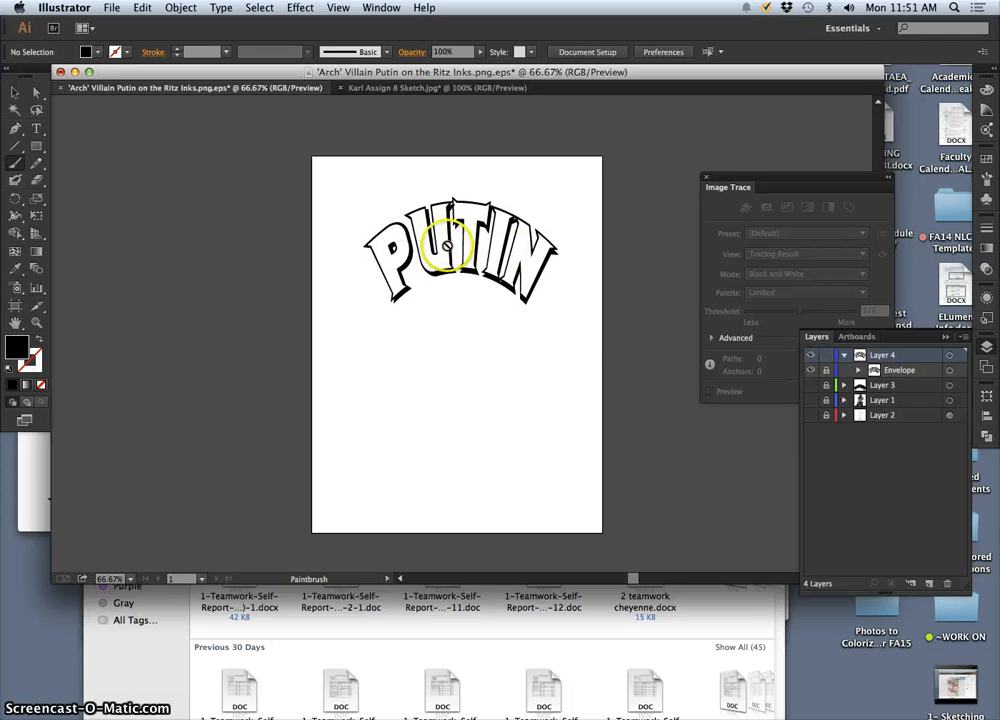
{"action": "left_click", "coordinate": [812, 386]}
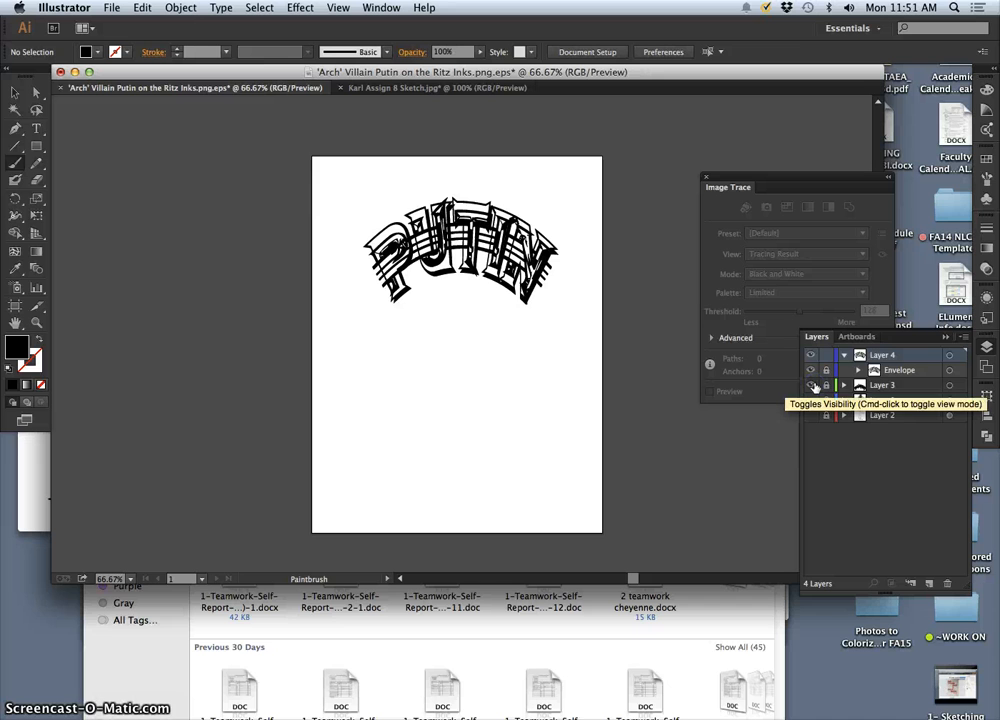
Step: Toggle Layer 3's lettering over the Should've Known PUTIN version once more and leave Layer 3 hidden
{"action": "left_click", "coordinate": [812, 386]}
{"action": "left_click", "coordinate": [812, 386]}
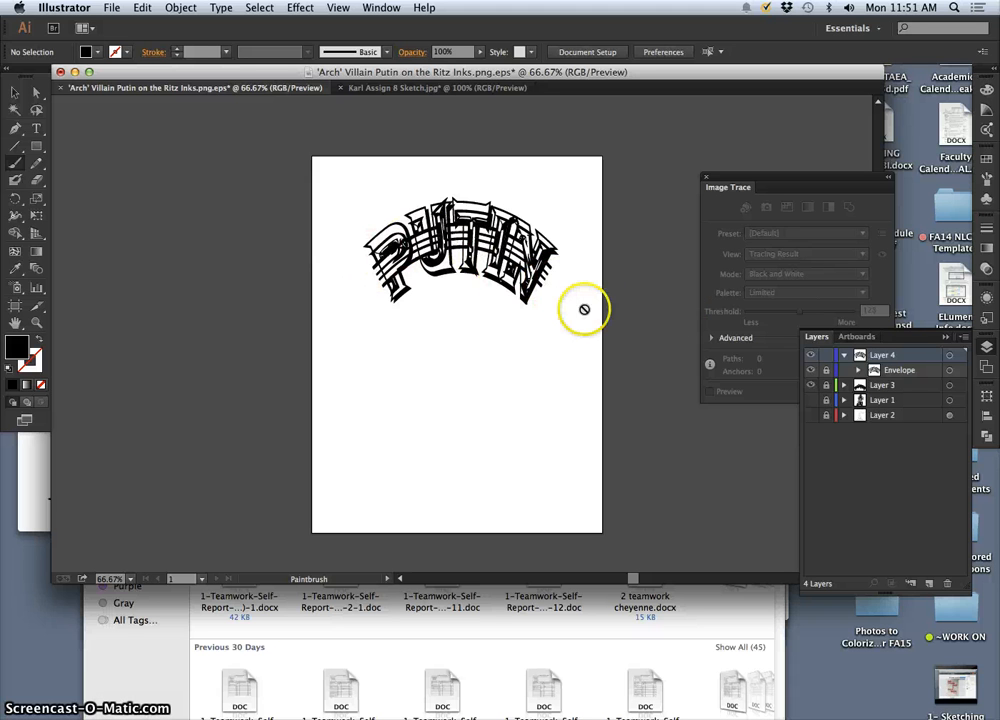
{"action": "left_click", "coordinate": [811, 385]}
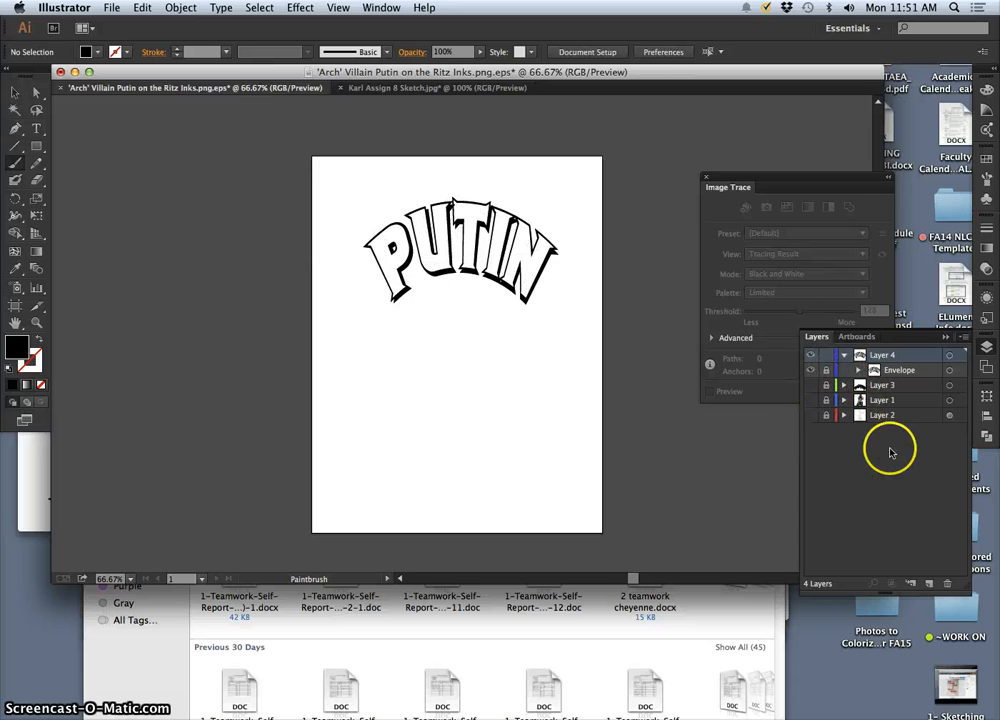
Step: Begin saving the document under a new name, the author's first name followed by "Assign 8 Type Solutions.eps", without the .png part
{"action": "left_click", "coordinate": [113, 8]}
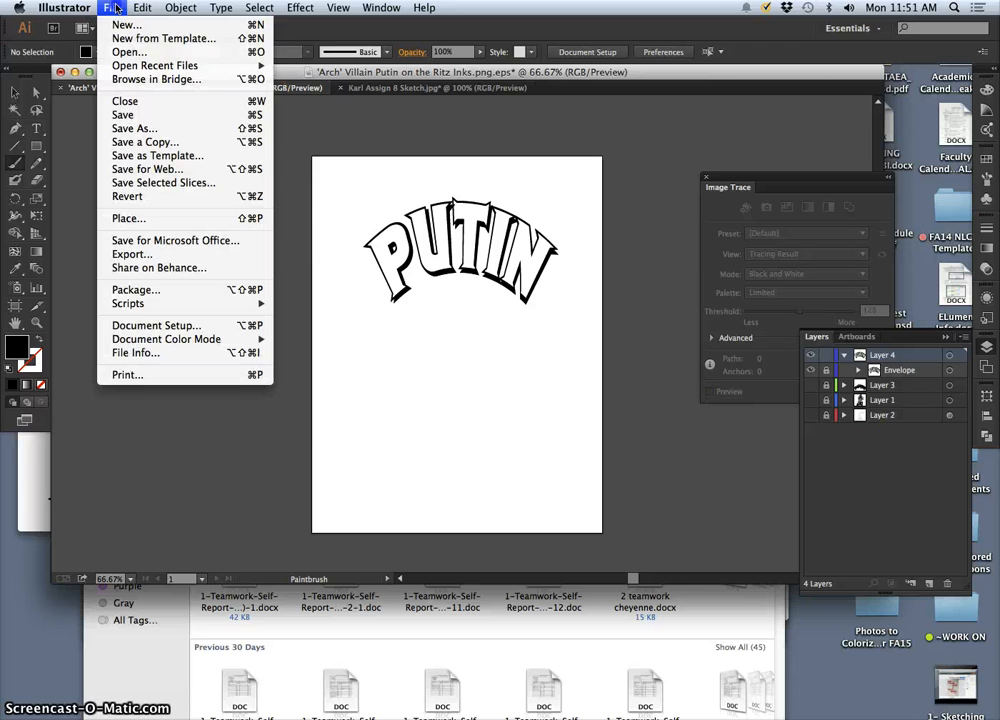
{"action": "mouse_move", "coordinate": [112, 8]}
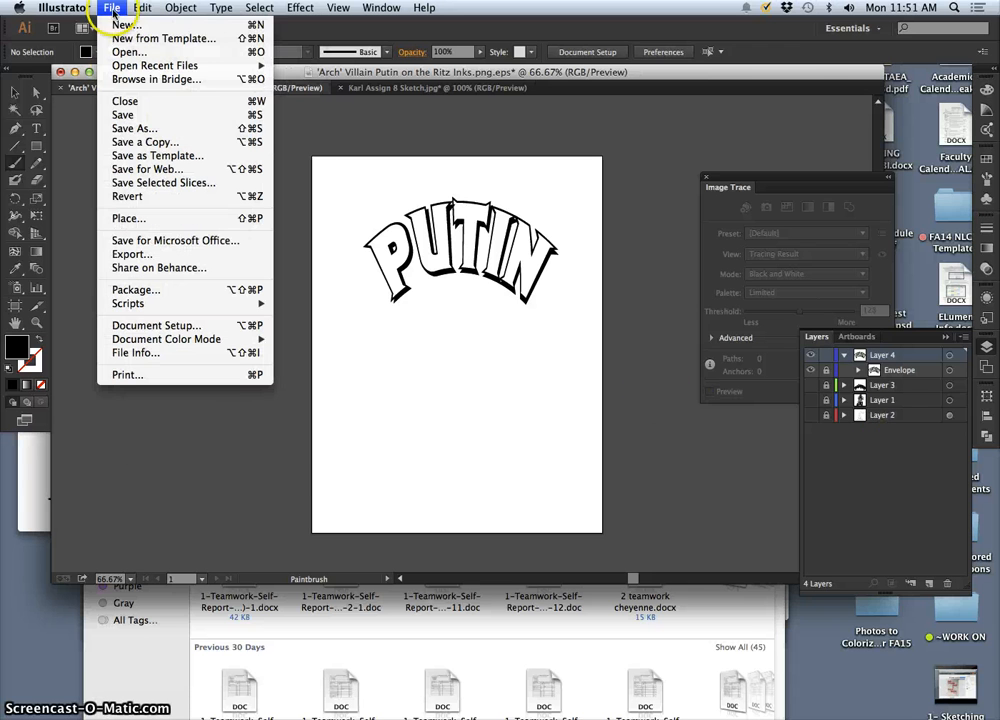
{"action": "left_click", "coordinate": [124, 128]}
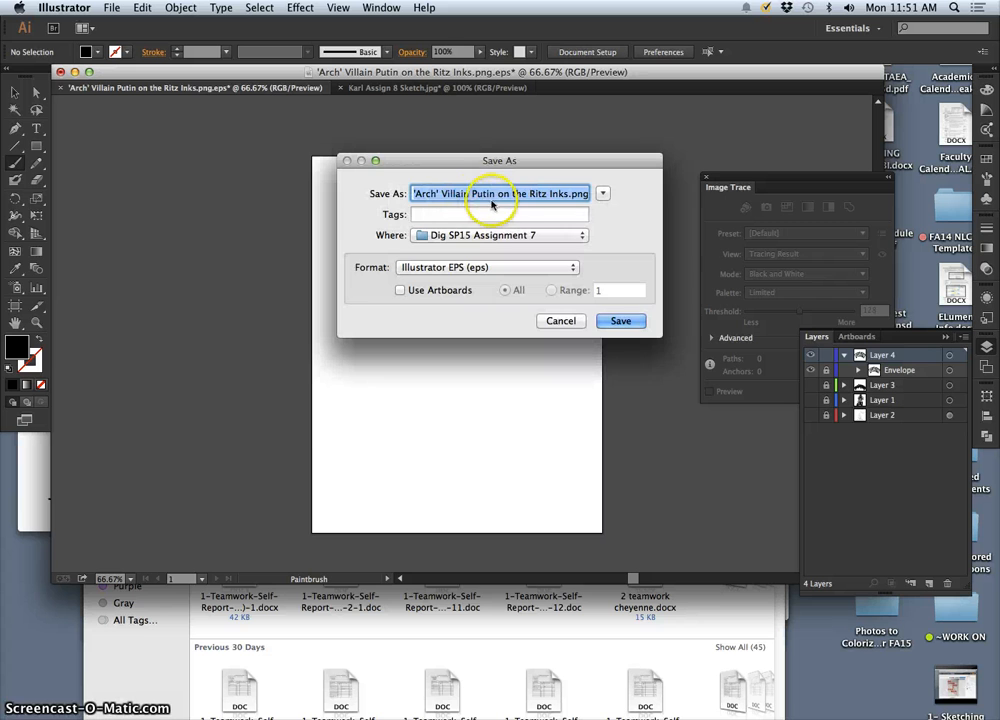
{"action": "left_click", "coordinate": [560, 193]}
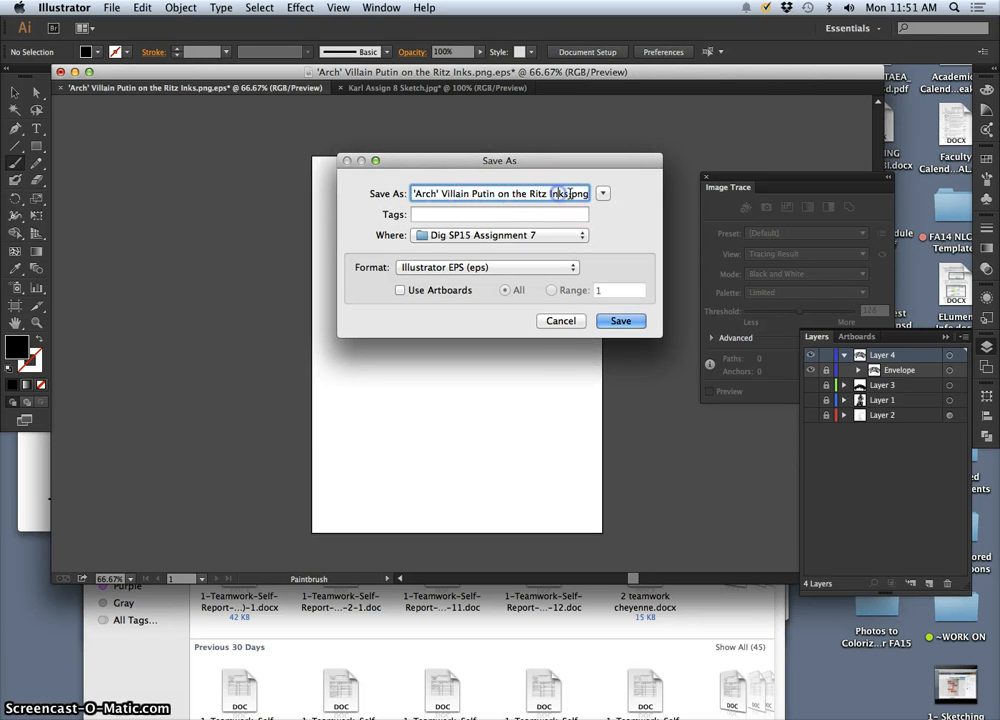
{"action": "left_click_drag", "start_coordinate": [569, 193], "coordinate": [415, 193]}
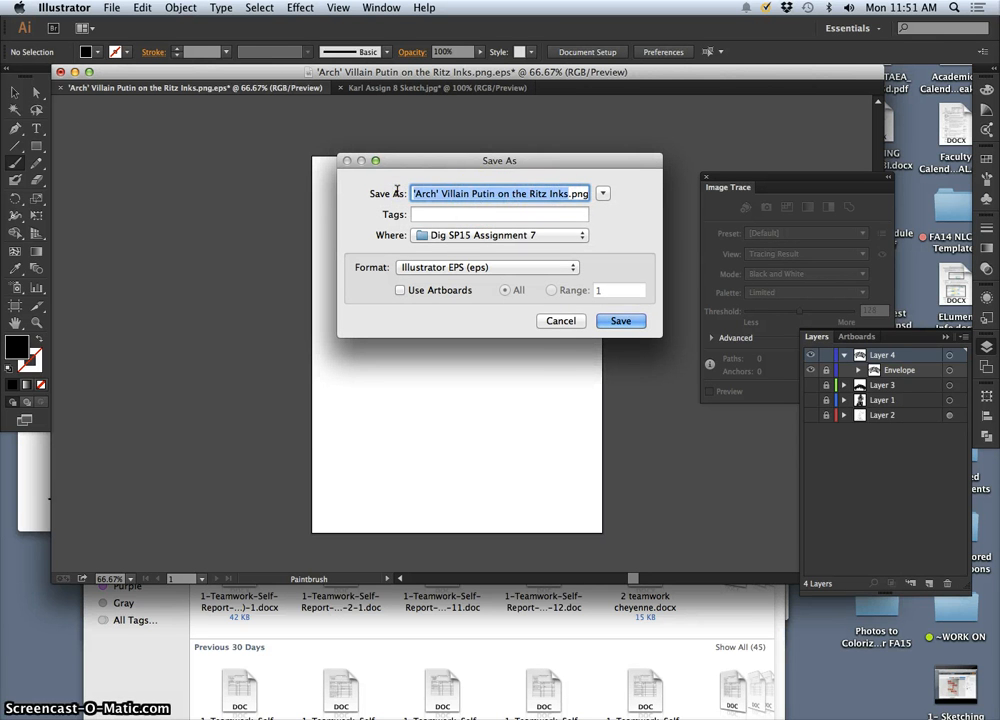
{"action": "type", "text": "Assign 8 Type Solutions.png.eps"}
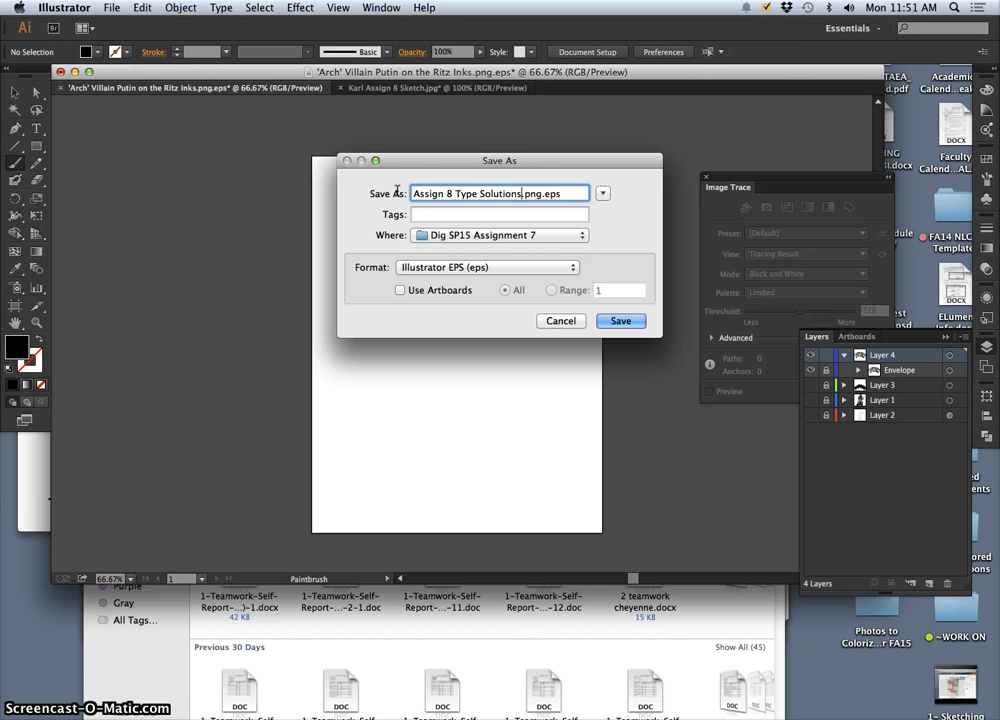
{"action": "left_click", "coordinate": [404, 191]}
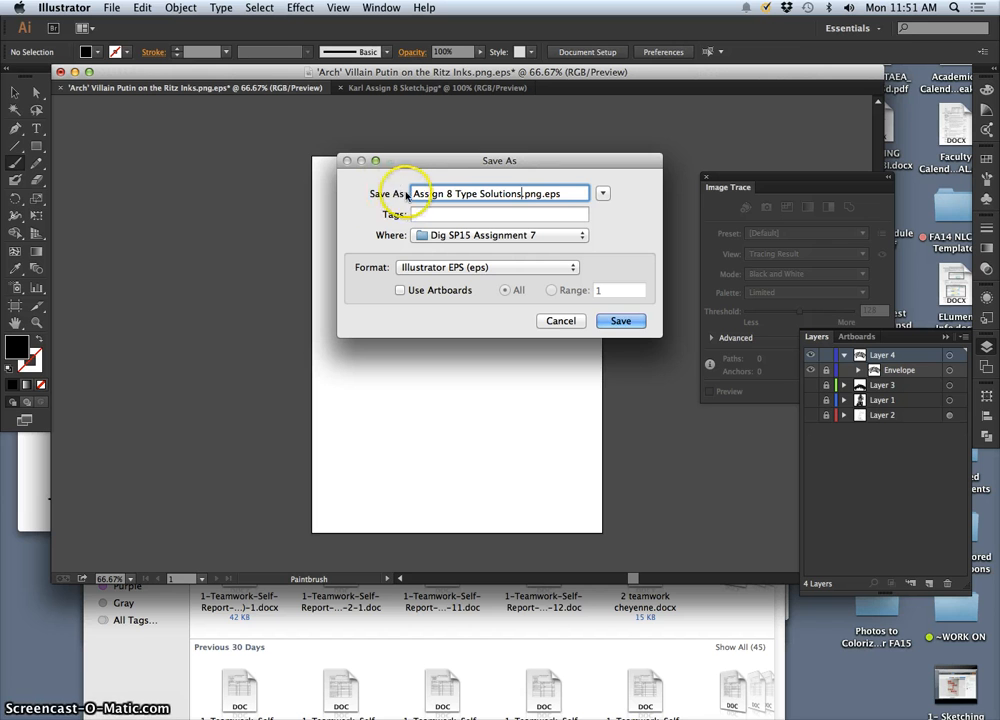
{"action": "type", "text": "Karl"}
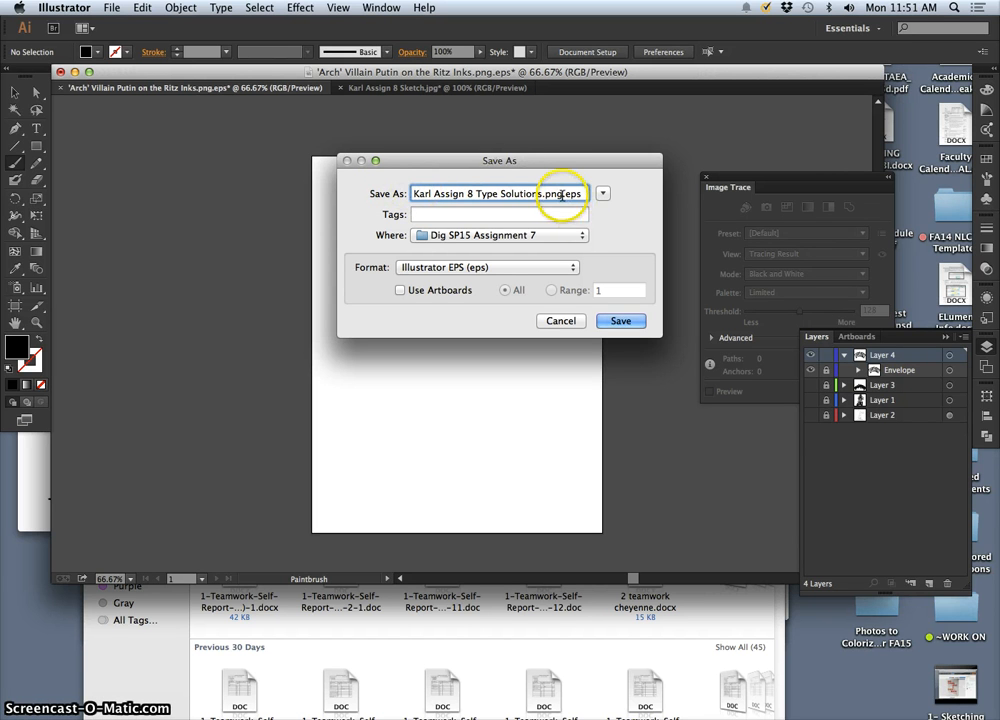
{"action": "left_click_drag", "start_coordinate": [541, 195], "coordinate": [564, 195]}
{"action": "key", "text": "BackSpace"}
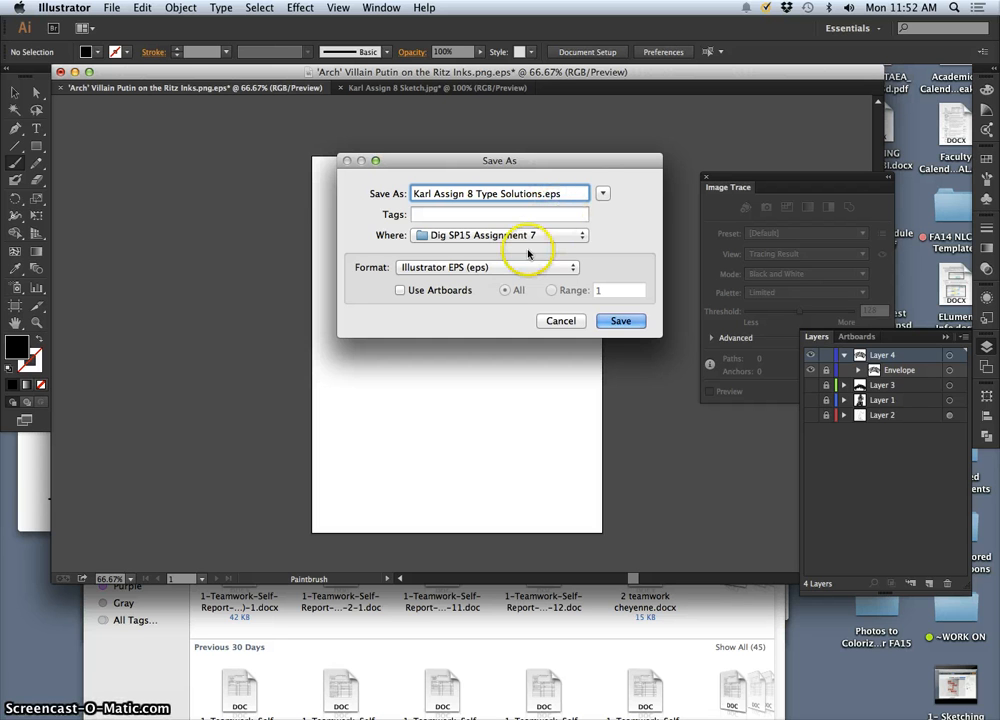
Step: Save the renamed file to the Desktop in Illustrator EPS format, accepting the Illustrator CC (17.0) EPS options
{"action": "key", "text": "super+d"}
{"action": "left_click", "coordinate": [620, 321]}
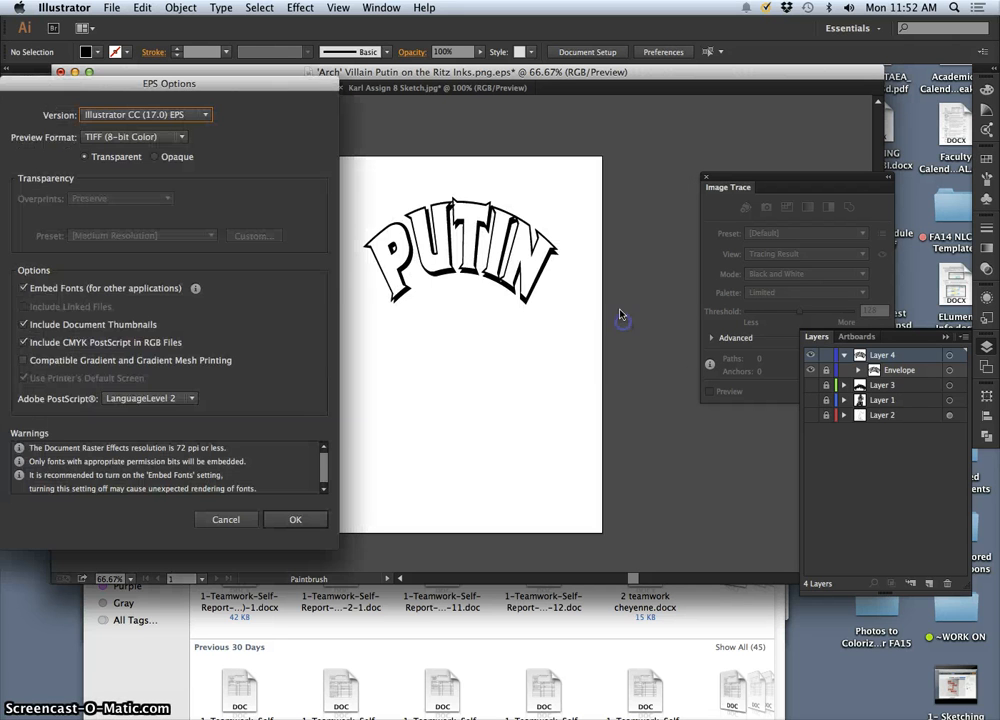
{"action": "left_click", "coordinate": [290, 519]}
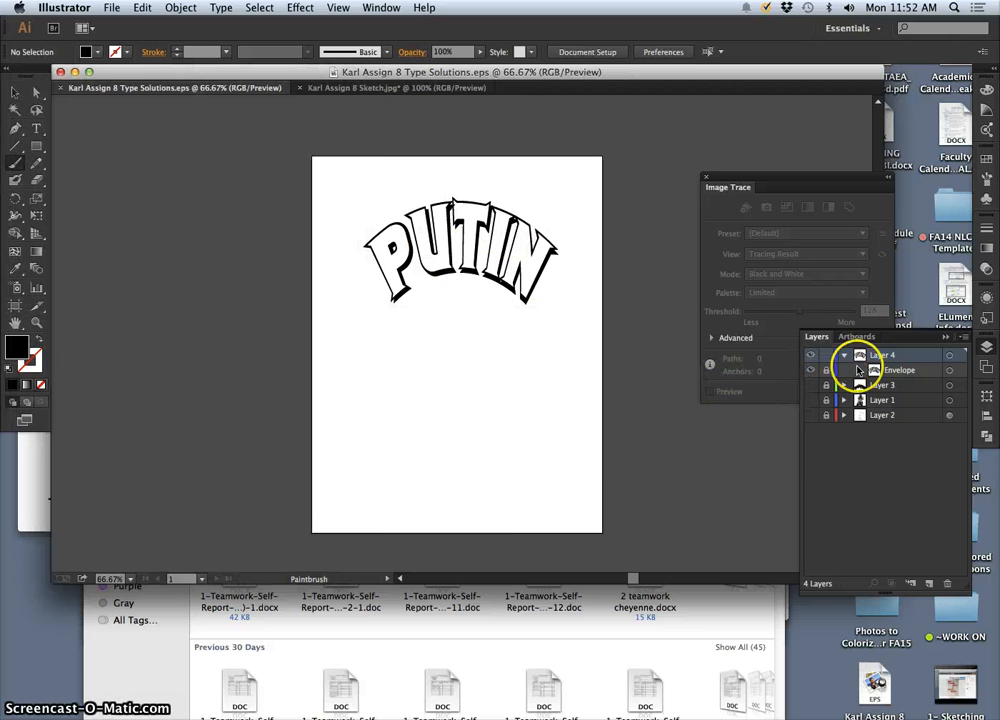
Step: Lock Layer 4 and show the inked figure on Layer 1 and the sketch template on Layer 2
{"action": "left_click", "coordinate": [826, 358]}
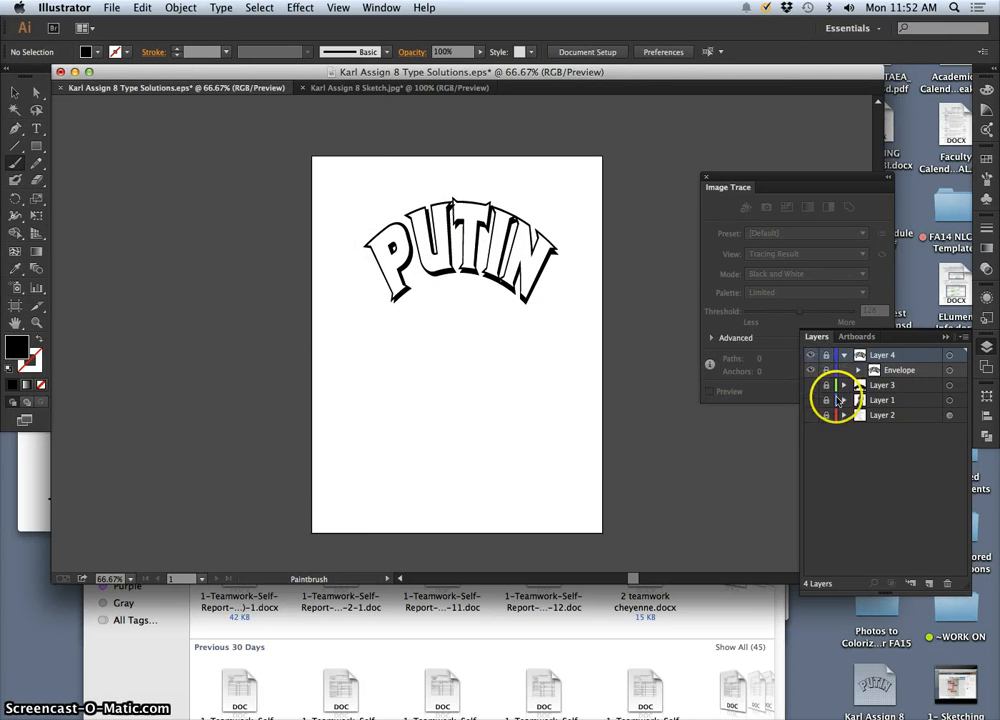
{"action": "left_click", "coordinate": [811, 400]}
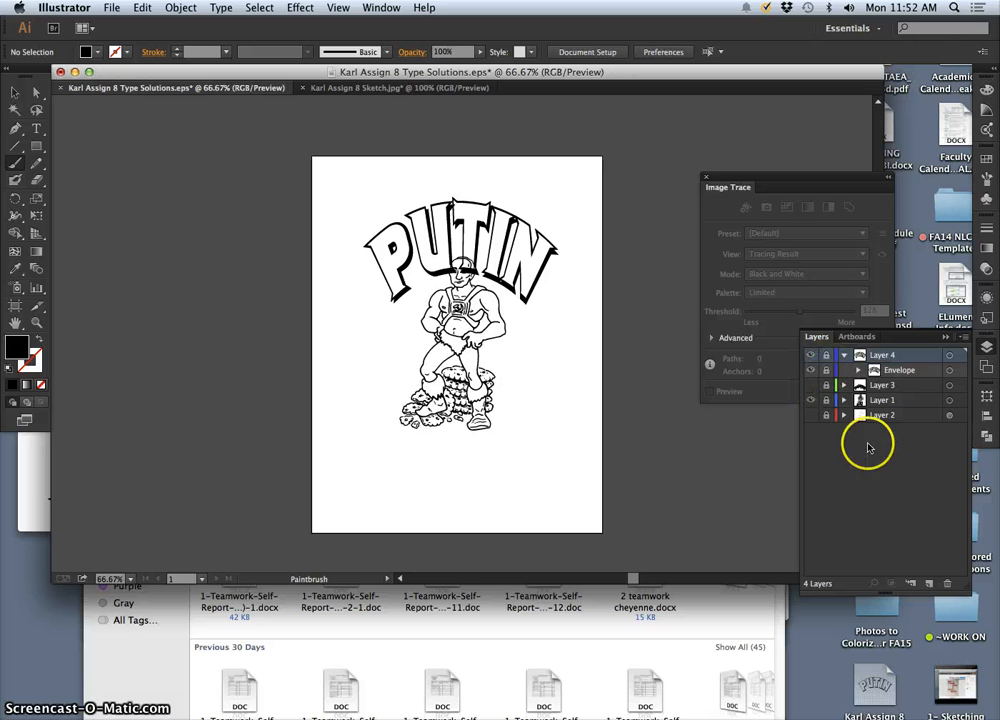
{"action": "left_click", "coordinate": [810, 415]}
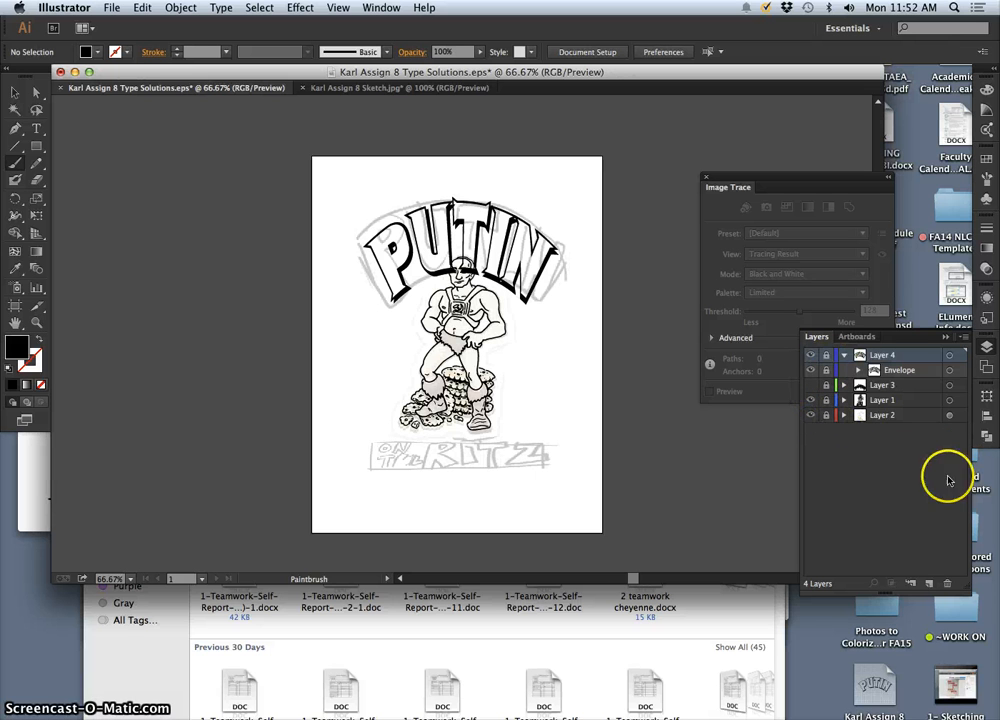
Step: Add a new layer above Layer 4 and draw an area text frame on it over the sketched ON THE RITZ lettering
{"action": "left_click", "coordinate": [930, 587]}
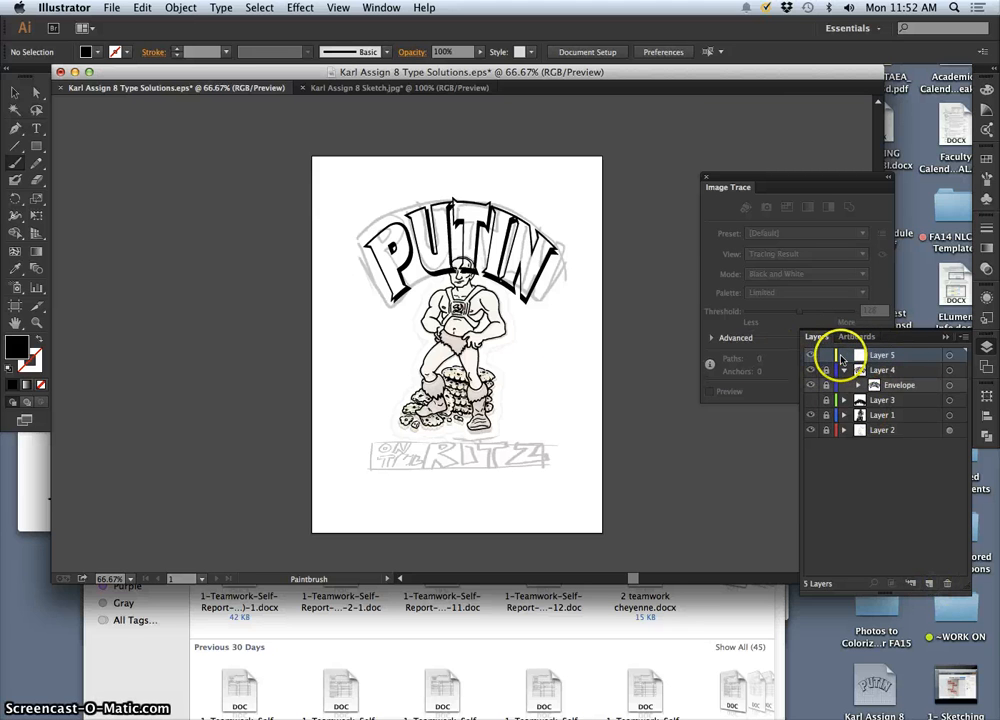
{"action": "left_click", "coordinate": [948, 355]}
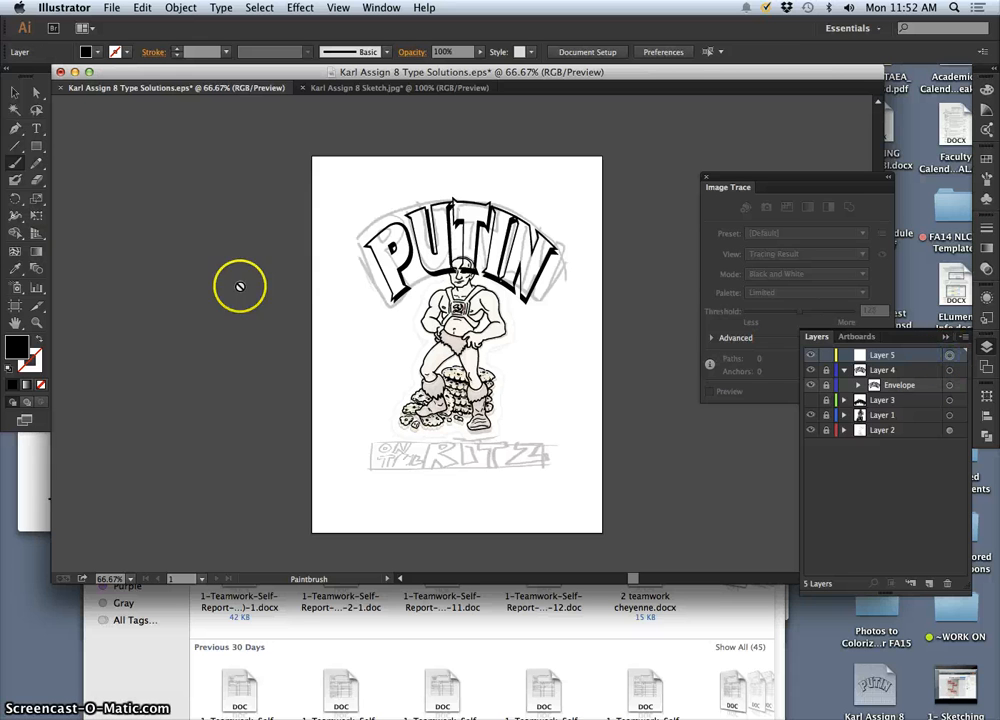
{"action": "left_click", "coordinate": [36, 129]}
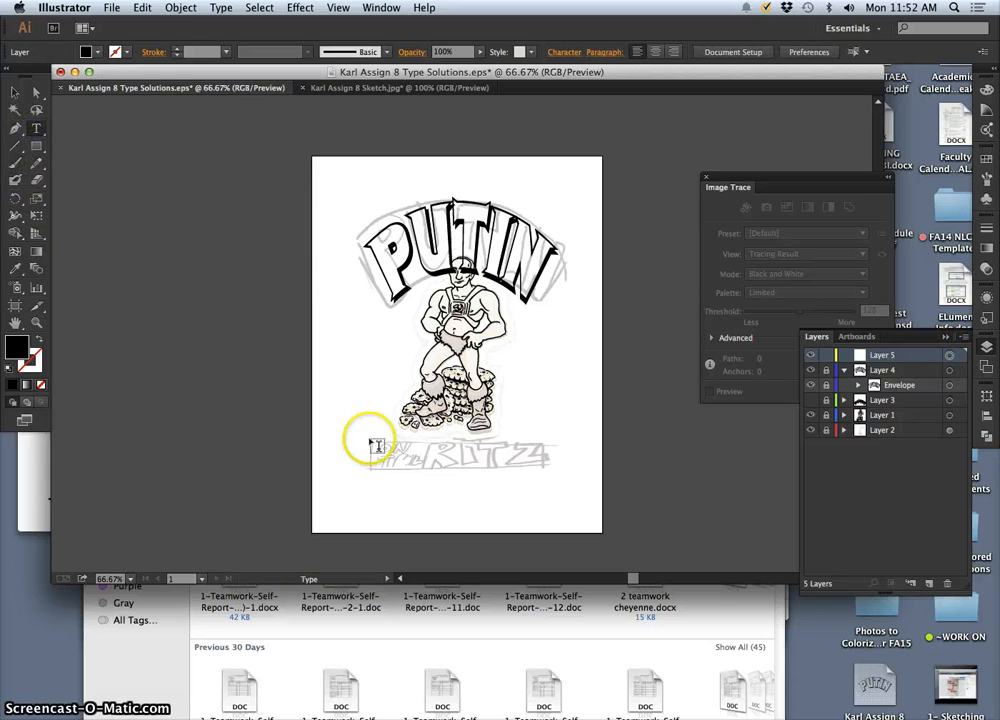
{"action": "left_click_drag", "start_coordinate": [351, 425], "coordinate": [551, 470]}
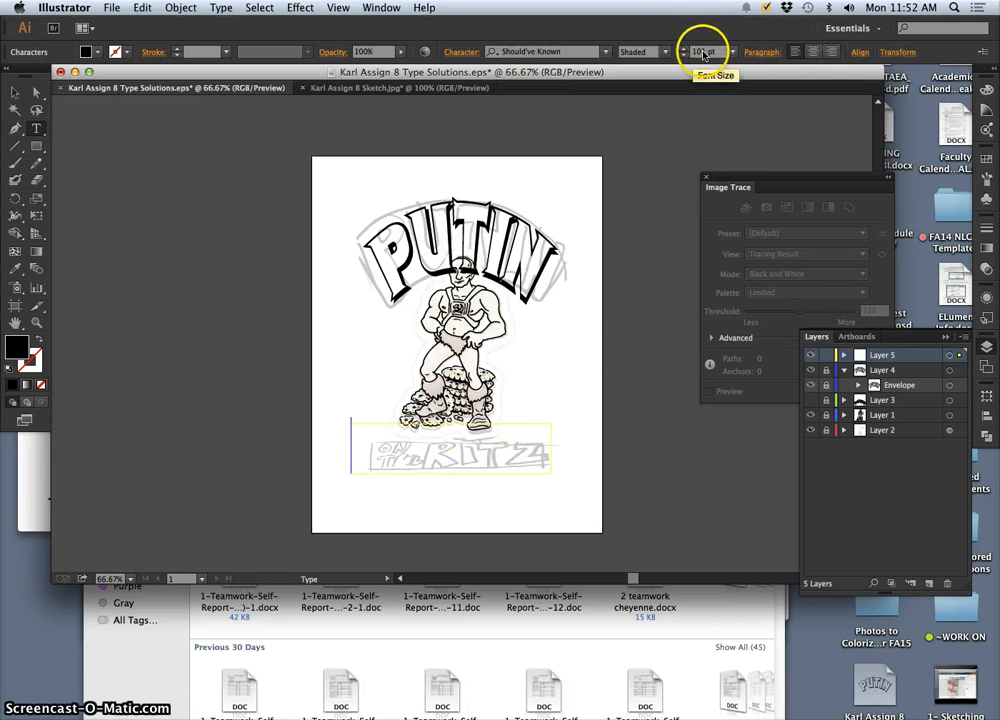
Step: Enter ON THE in the new text frame using the Should've Known Shaded font
{"action": "left_click_drag", "start_coordinate": [704, 52], "coordinate": [684, 50]}
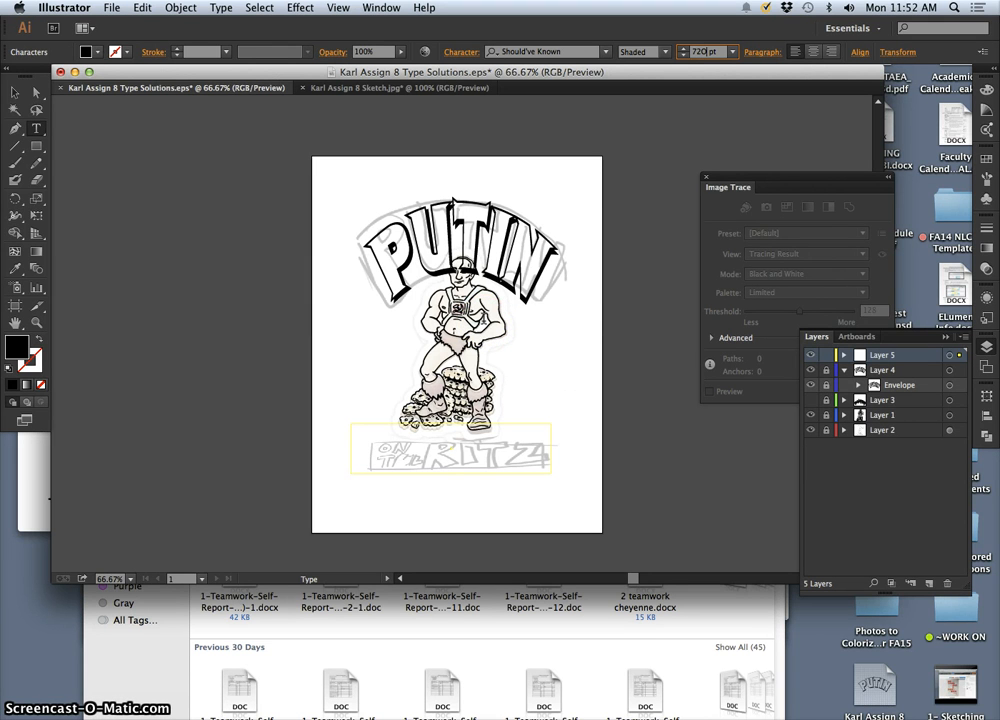
{"action": "left_click", "coordinate": [384, 453]}
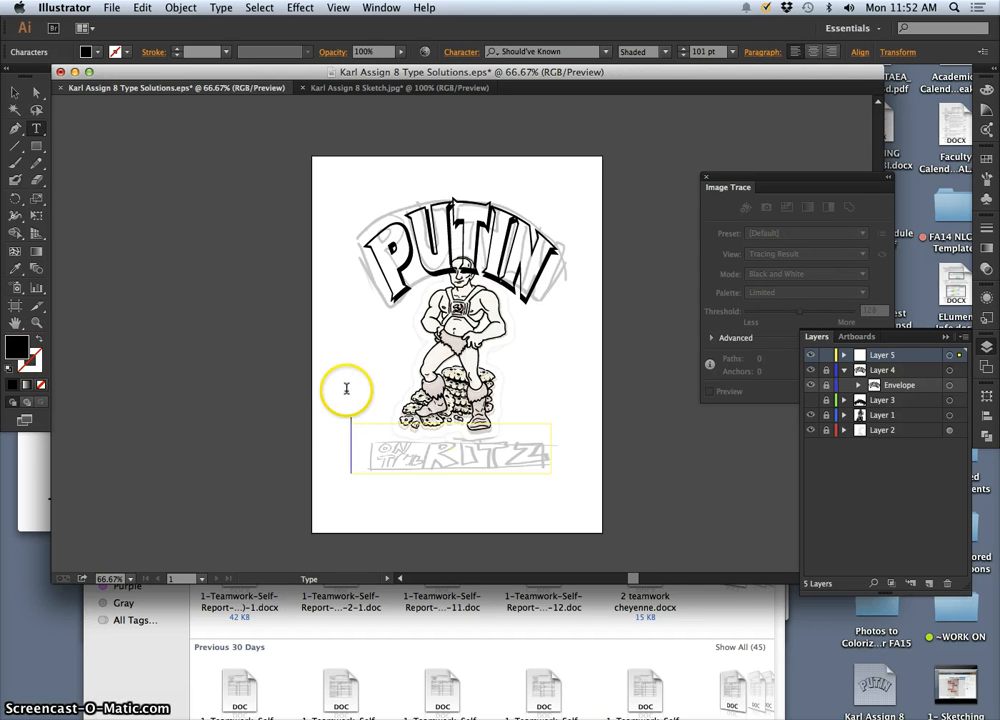
{"action": "type", "text": "ON"}
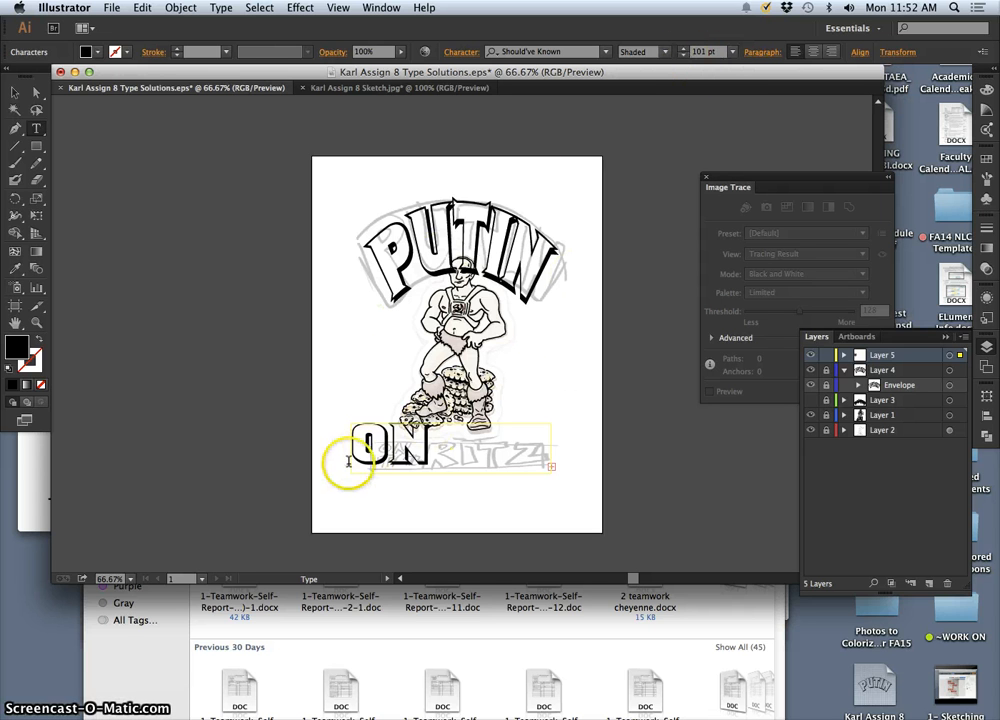
Step: Reduce the font size of both ON and THE to 50 pt
{"action": "left_click_drag", "start_coordinate": [350, 462], "coordinate": [566, 460]}
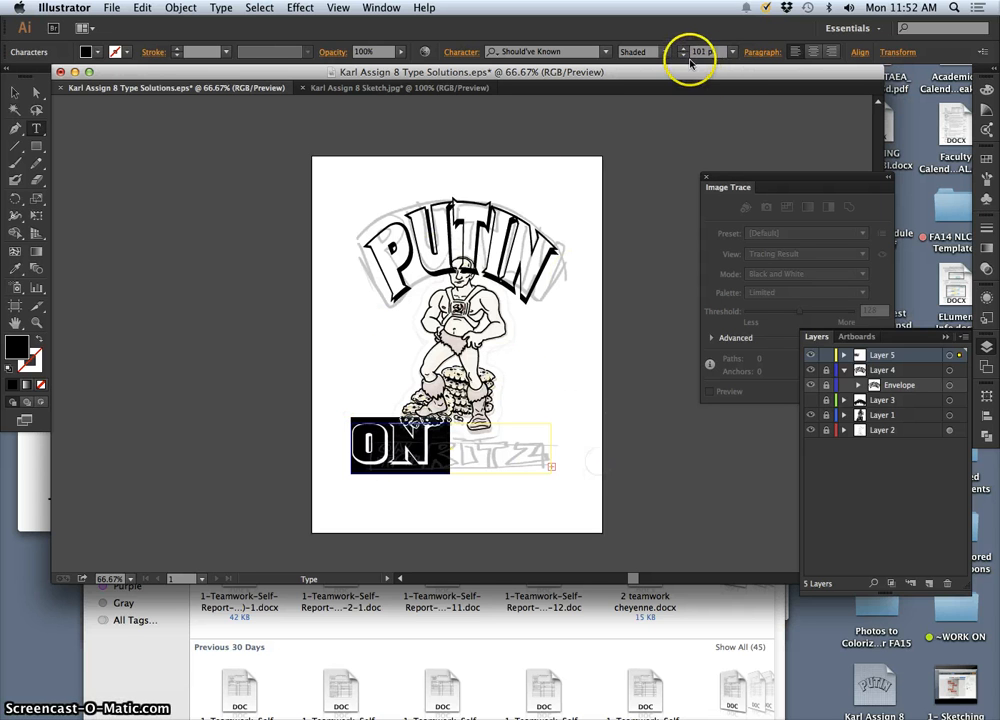
{"action": "left_click", "coordinate": [686, 58]}
{"action": "left_click", "coordinate": [686, 58]}
{"action": "left_click", "coordinate": [686, 58]}
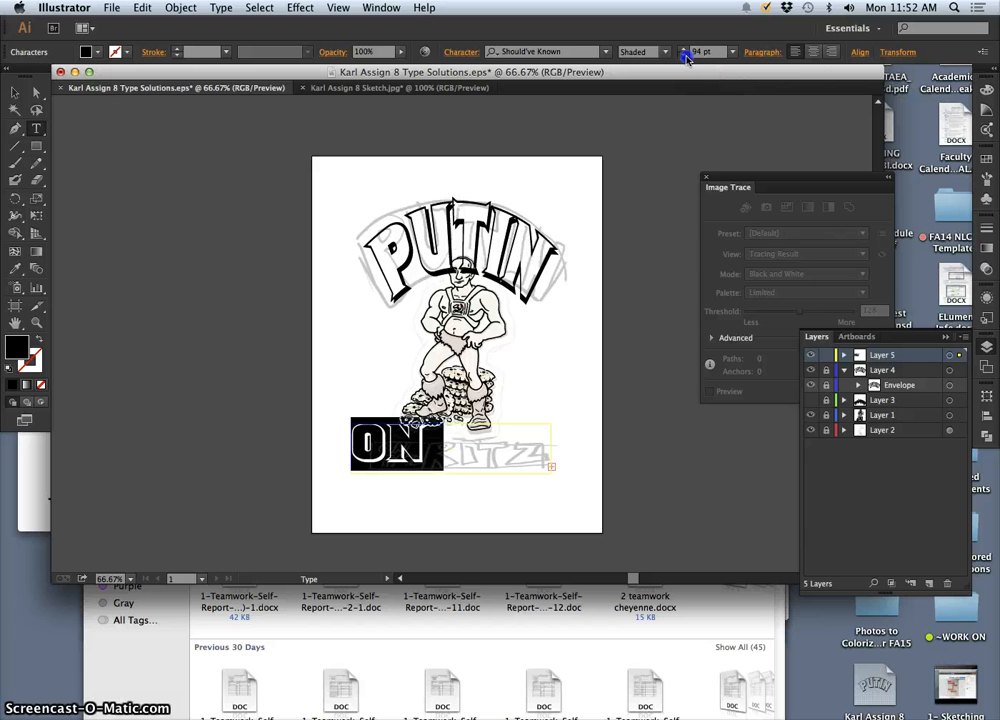
{"action": "left_click", "coordinate": [686, 58]}
{"action": "left_click", "coordinate": [686, 58]}
{"action": "left_click", "coordinate": [686, 58]}
{"action": "left_click", "coordinate": [686, 58]}
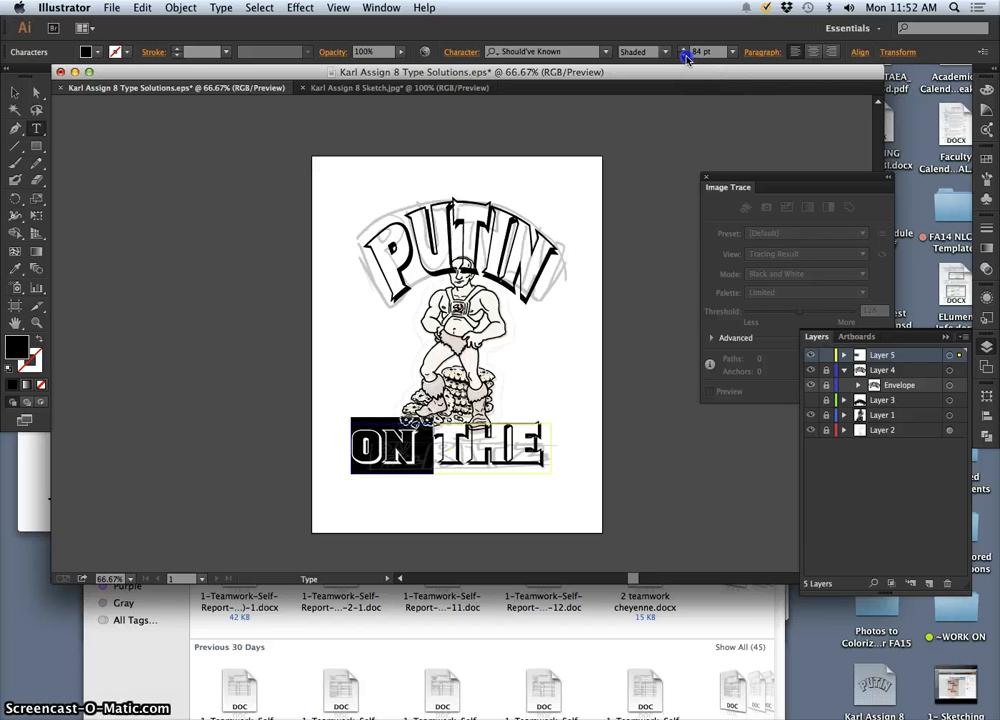
{"action": "left_click", "coordinate": [686, 58]}
{"action": "left_click", "coordinate": [686, 58]}
{"action": "left_click", "coordinate": [686, 58]}
{"action": "left_click", "coordinate": [686, 58]}
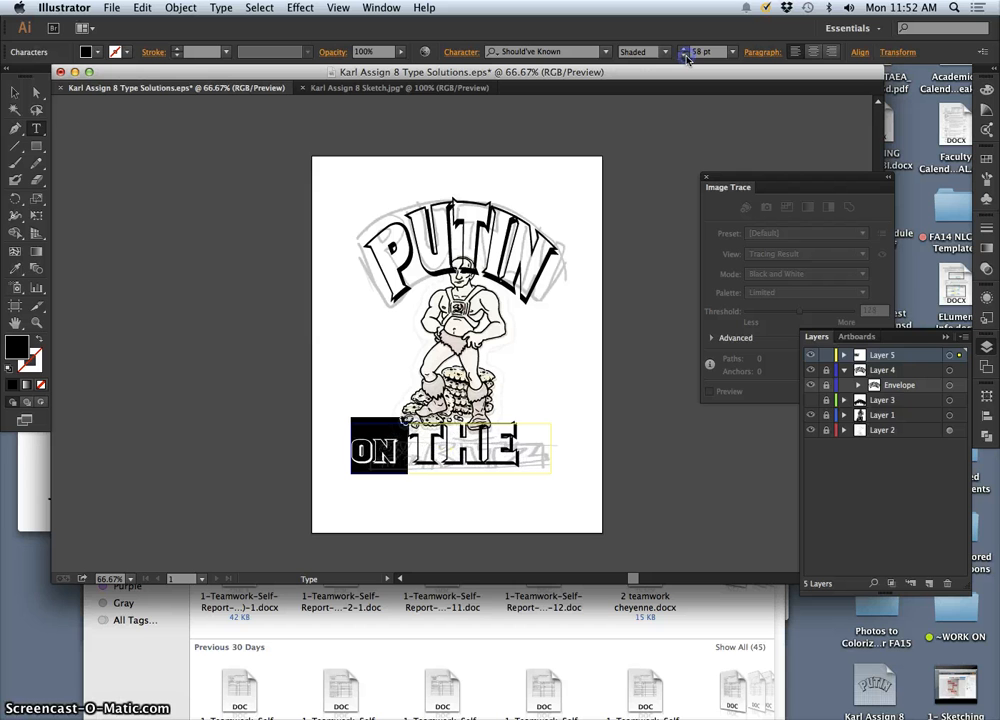
{"action": "left_click", "coordinate": [686, 58]}
{"action": "left_click", "coordinate": [686, 58]}
{"action": "left_click", "coordinate": [686, 58]}
{"action": "left_click", "coordinate": [686, 58]}
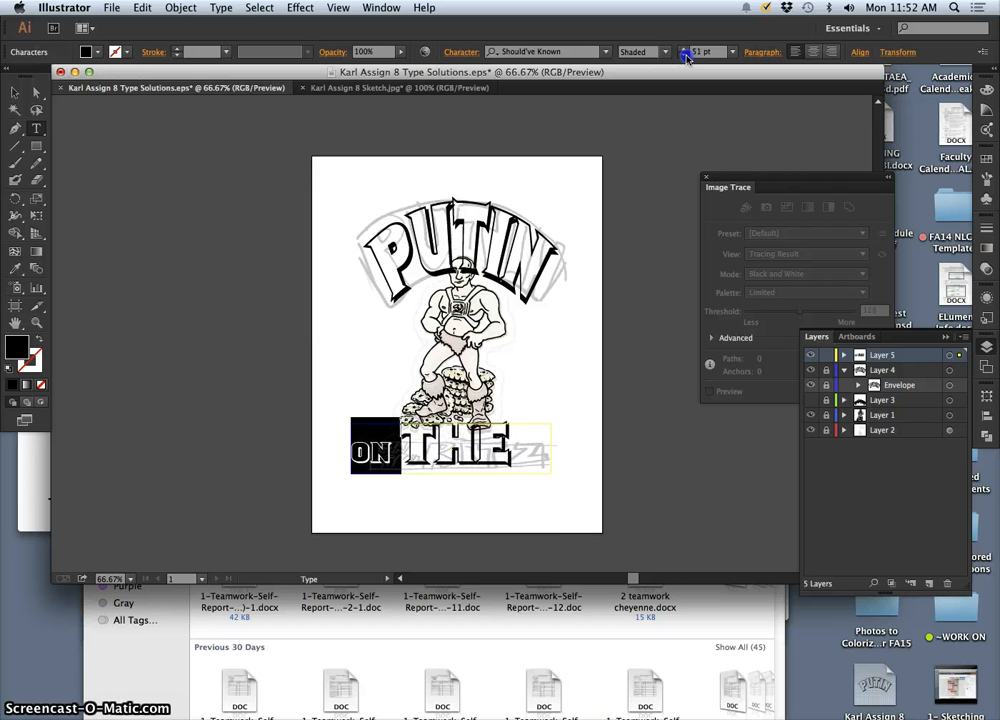
{"action": "left_click", "coordinate": [686, 58]}
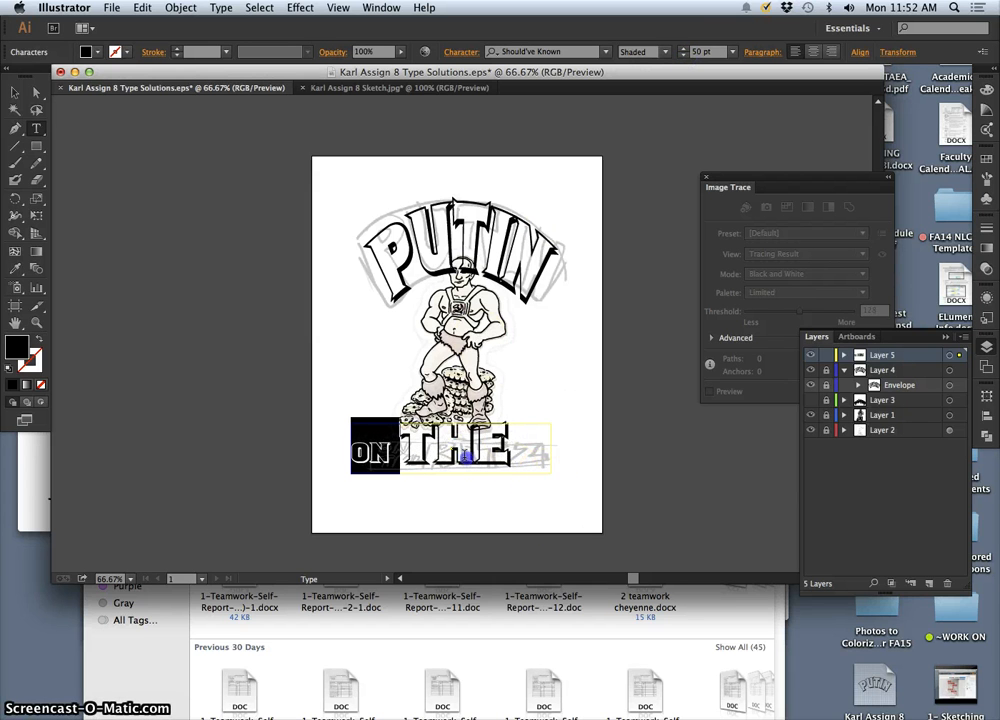
{"action": "left_click_drag", "start_coordinate": [512, 450], "coordinate": [400, 447]}
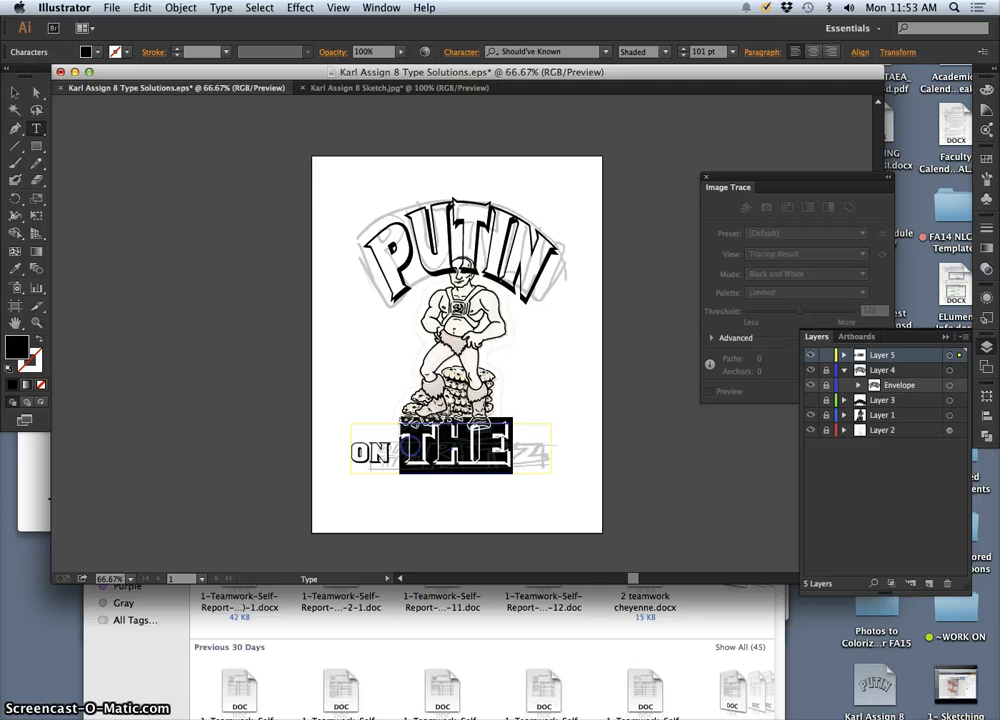
{"action": "left_click", "coordinate": [707, 55]}
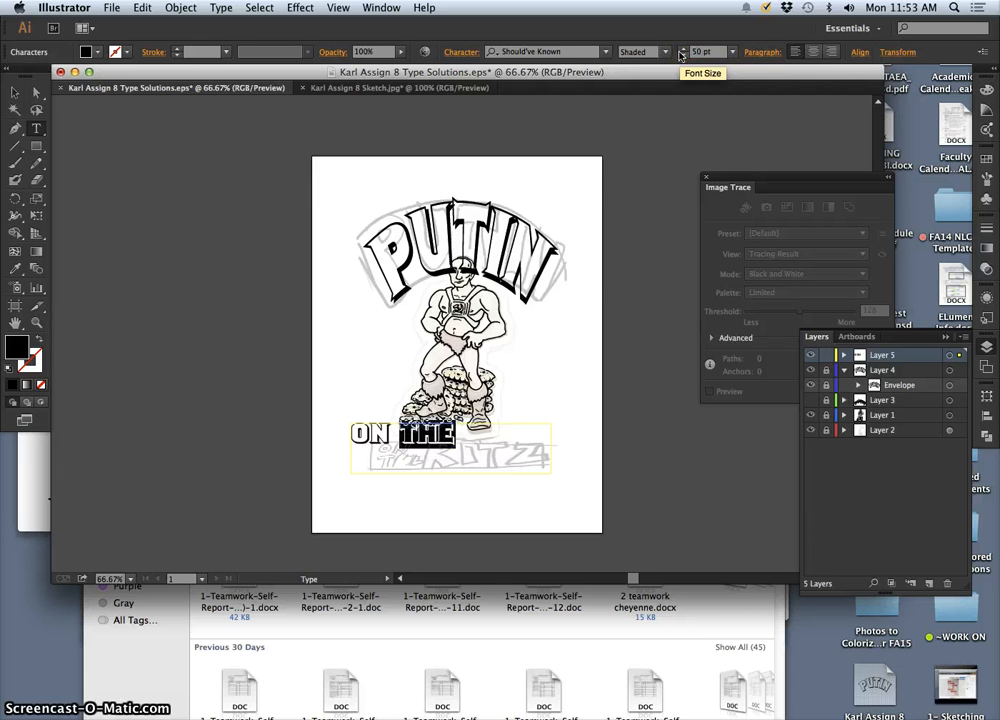
Step: Insert a line break so THE sits on its own line below ON
{"action": "left_click", "coordinate": [387, 437]}
{"action": "left_click_drag", "start_coordinate": [387, 437], "coordinate": [352, 437]}
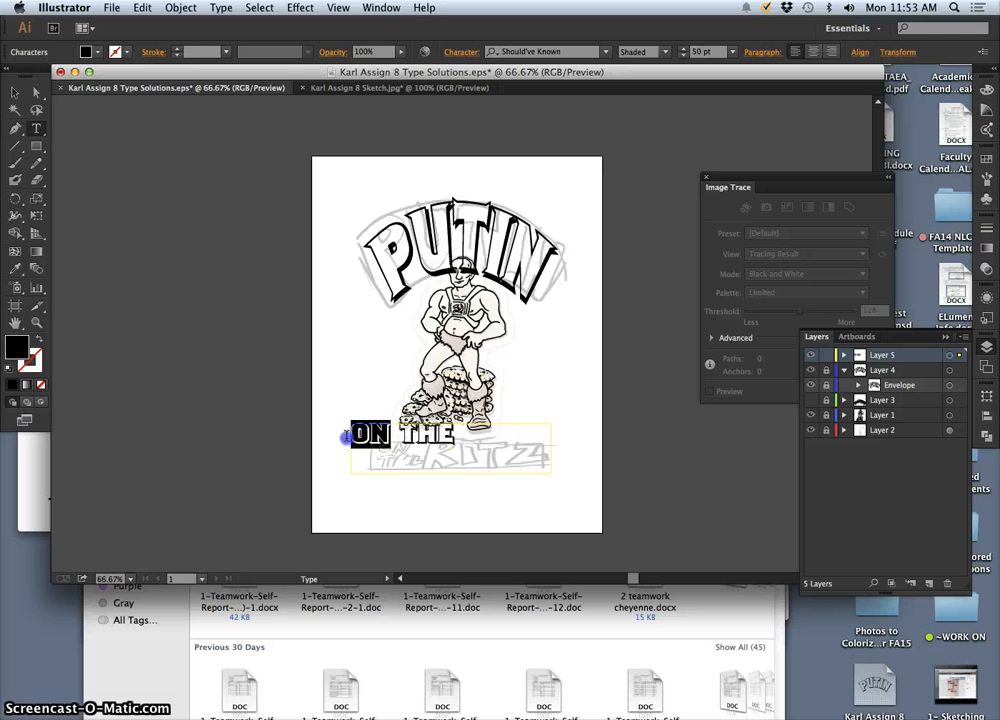
{"action": "left_click", "coordinate": [433, 447]}
{"action": "key", "text": "Return"}
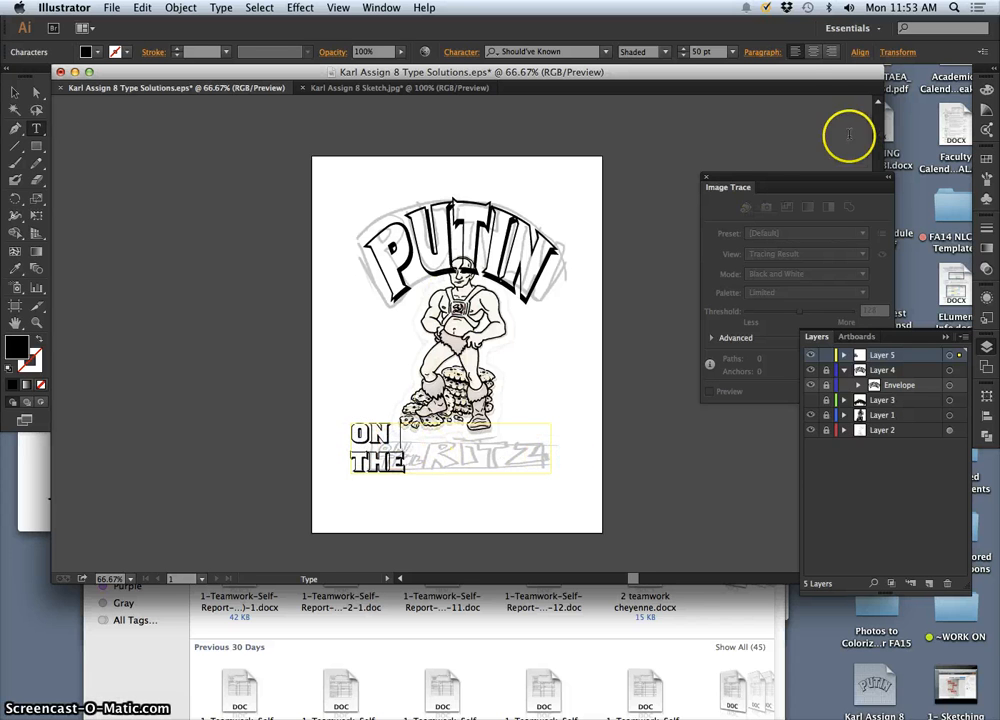
Step: Center-align both the ON line and the THE line within the text frame
{"action": "left_click", "coordinate": [813, 51]}
{"action": "left_click", "coordinate": [411, 463]}
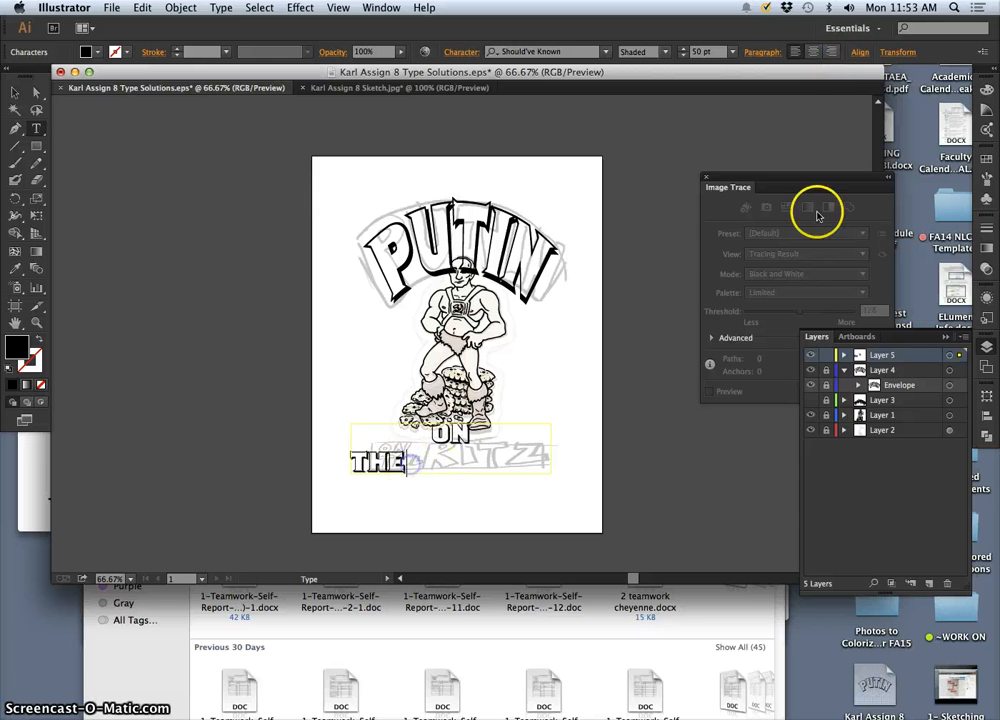
{"action": "left_click", "coordinate": [813, 51]}
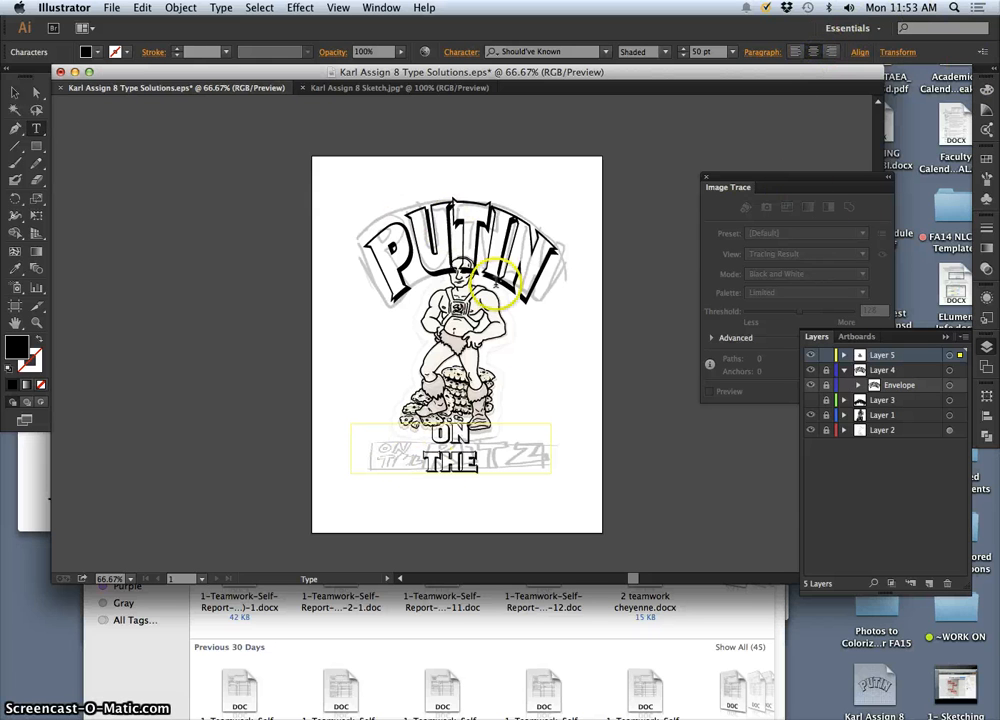
Step: Move the ON THE text frame below the figure and set its right indent to -3 pt and space after paragraph to -14 pt
{"action": "left_click", "coordinate": [15, 92]}
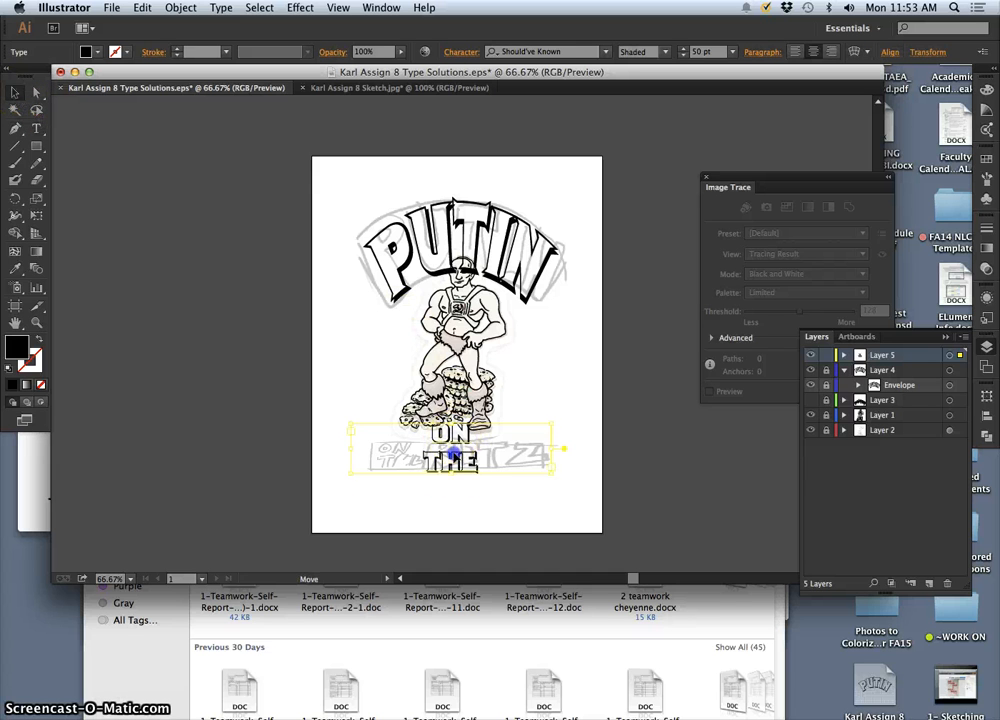
{"action": "left_click_drag", "start_coordinate": [455, 455], "coordinate": [455, 480]}
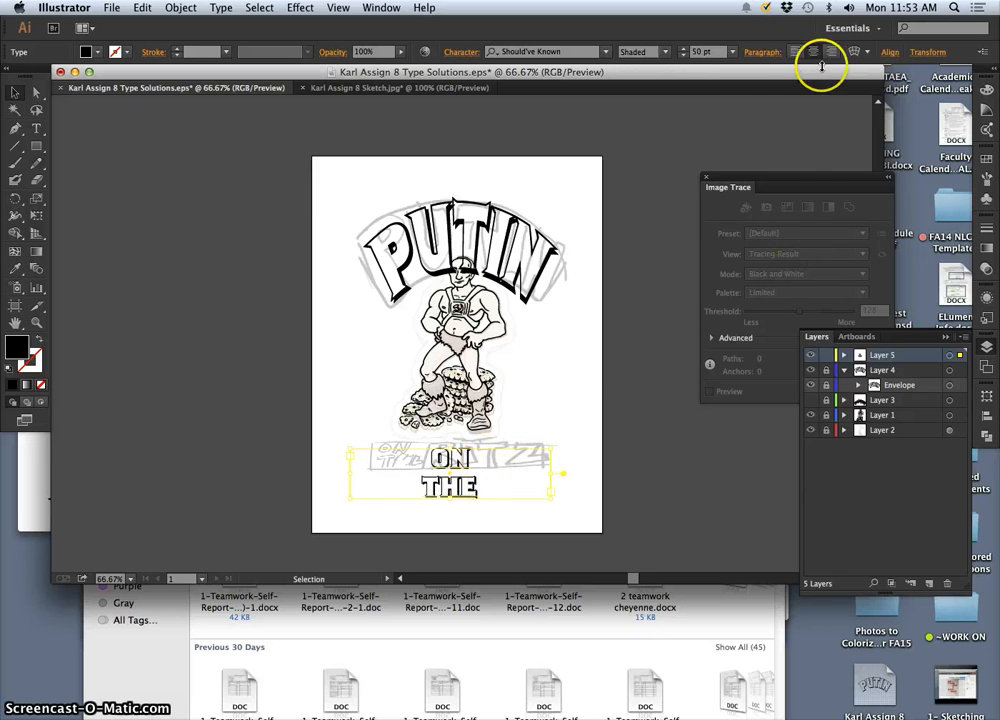
{"action": "left_click", "coordinate": [769, 55]}
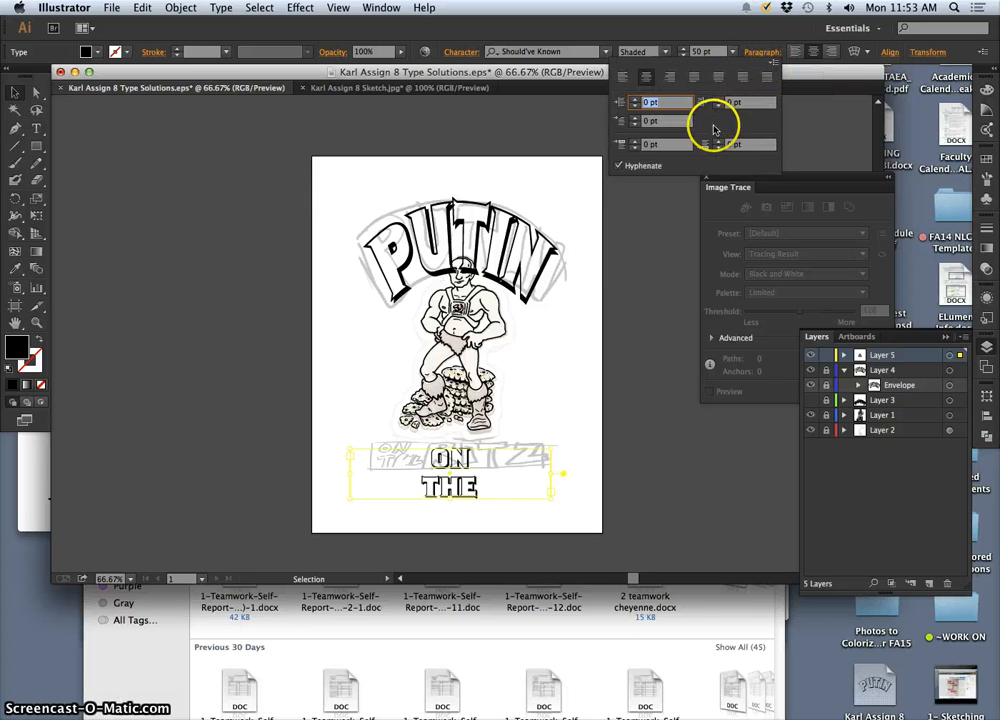
{"action": "left_click", "coordinate": [719, 107]}
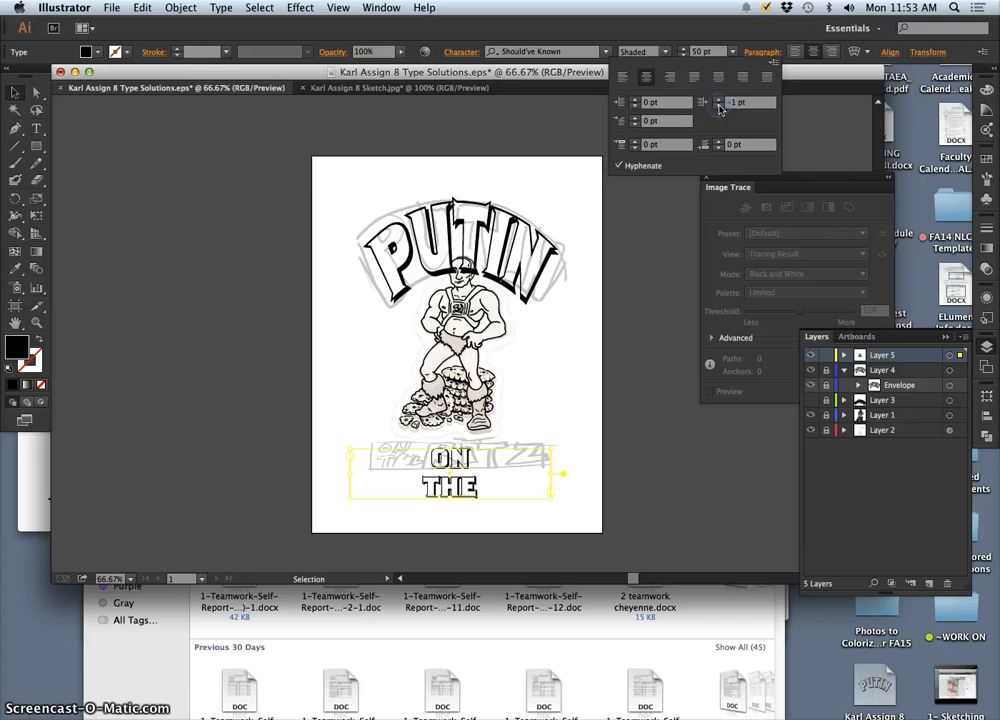
{"action": "left_click", "coordinate": [719, 107]}
{"action": "left_click", "coordinate": [719, 107]}
{"action": "left_click", "coordinate": [719, 107]}
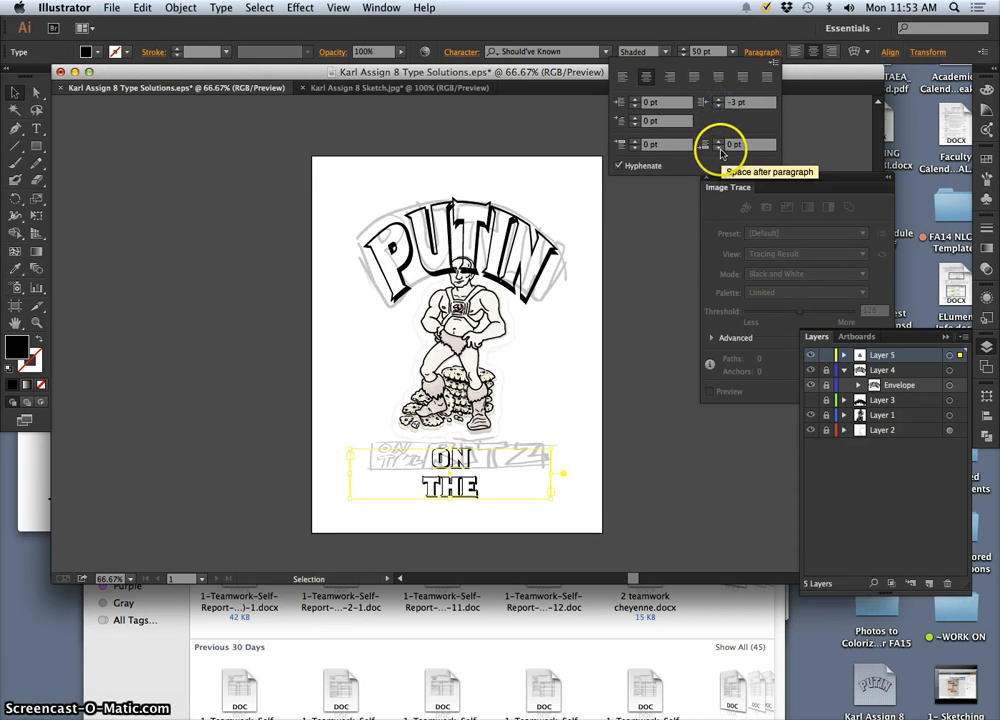
{"action": "left_click", "coordinate": [719, 148]}
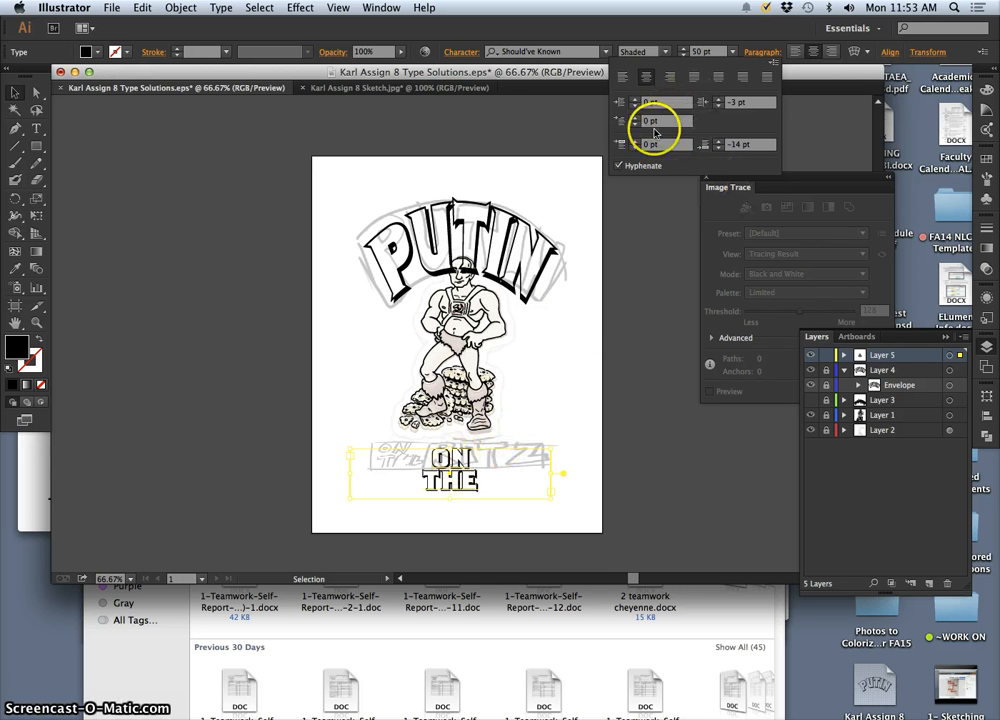
Step: Move the ON THE text left toward the sketched ON THE lettering
{"action": "left_click", "coordinate": [474, 460]}
{"action": "left_click_drag", "start_coordinate": [462, 460], "coordinate": [424, 460]}
{"action": "left_click", "coordinate": [425, 447]}
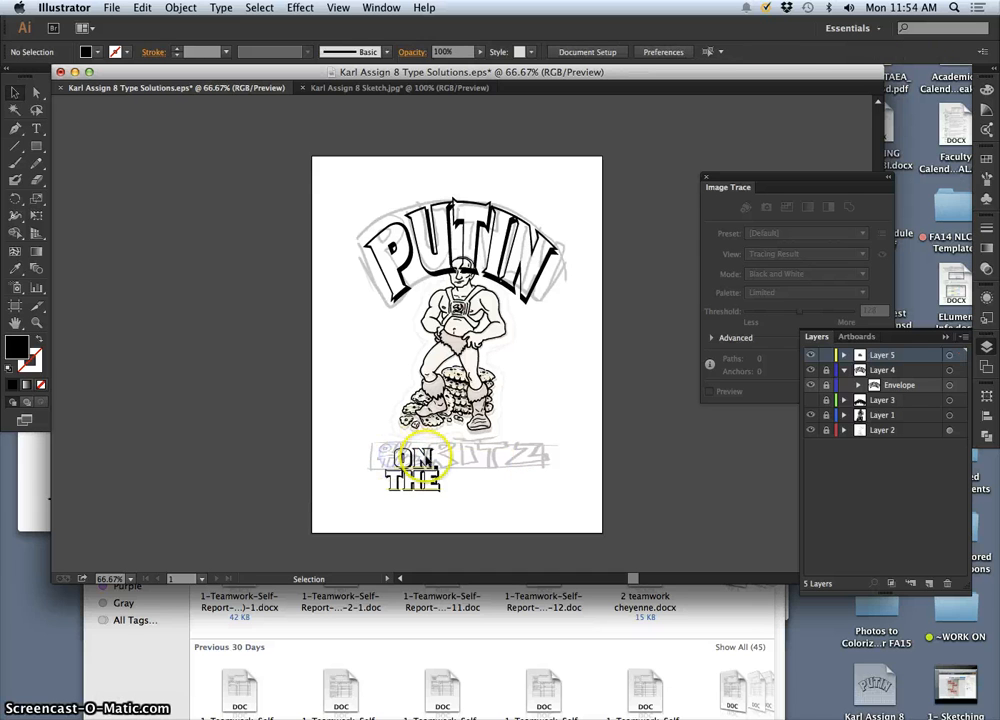
{"action": "left_click", "coordinate": [424, 456]}
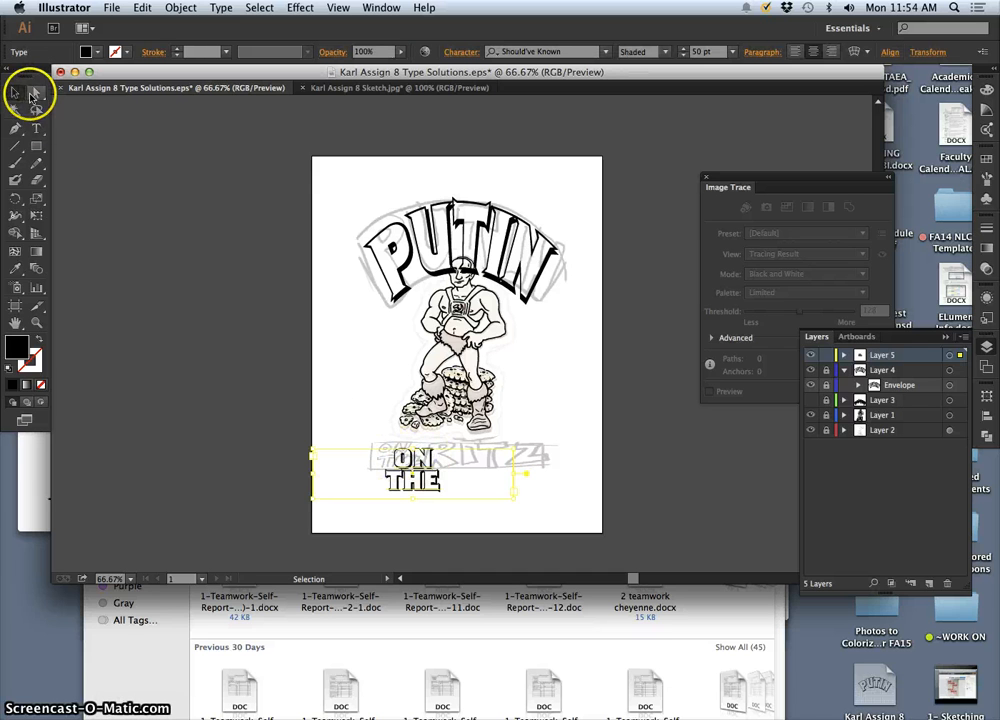
Step: Increase the font size of the word ON to 70 pt so it matches the width of THE
{"action": "double_click", "coordinate": [423, 458]}
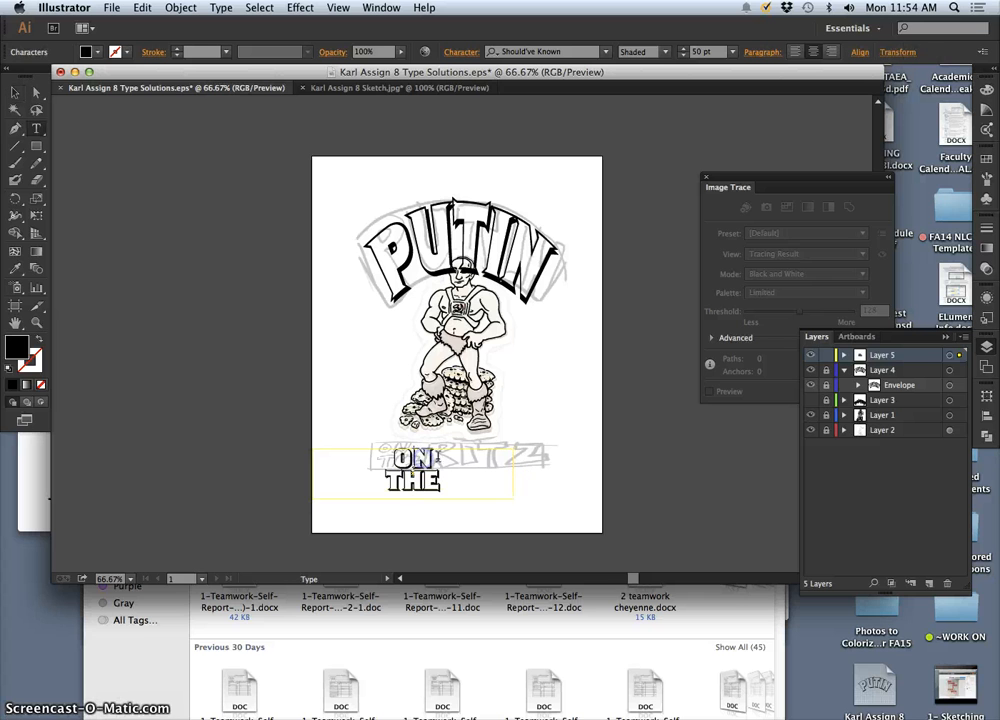
{"action": "left_click_drag", "start_coordinate": [434, 458], "coordinate": [399, 458]}
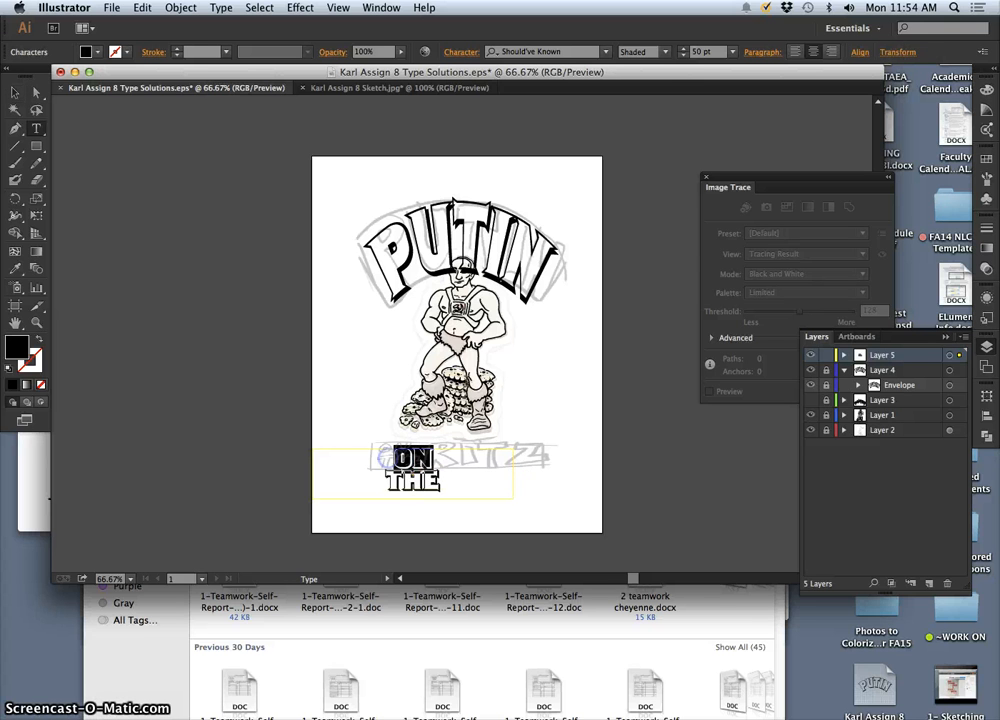
{"action": "left_click", "coordinate": [701, 52]}
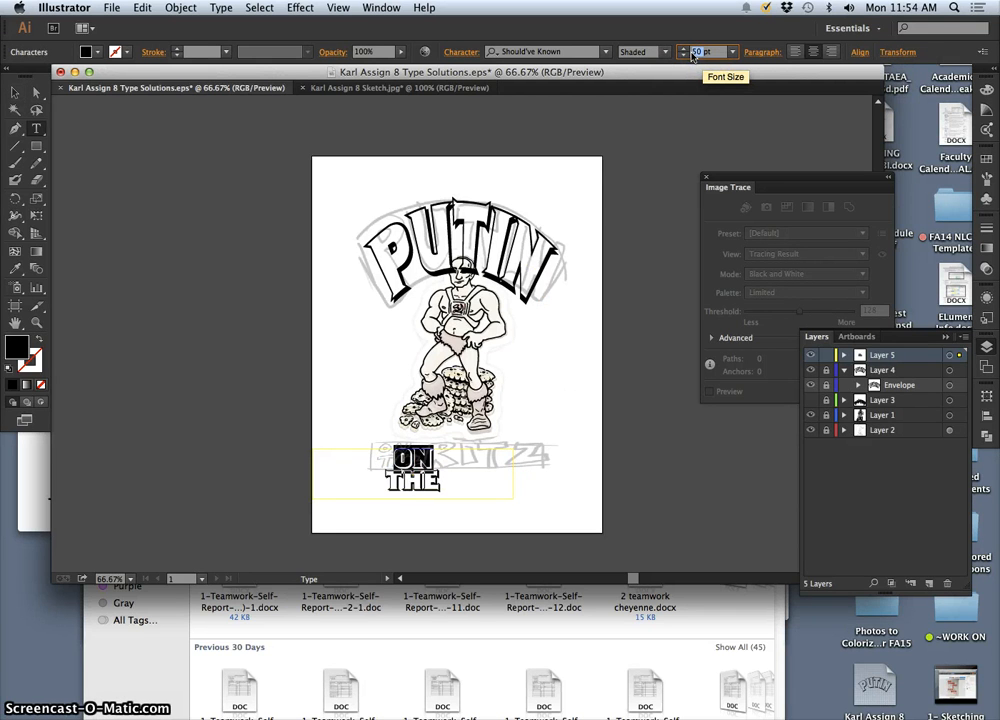
{"action": "type", "text": "60pt"}
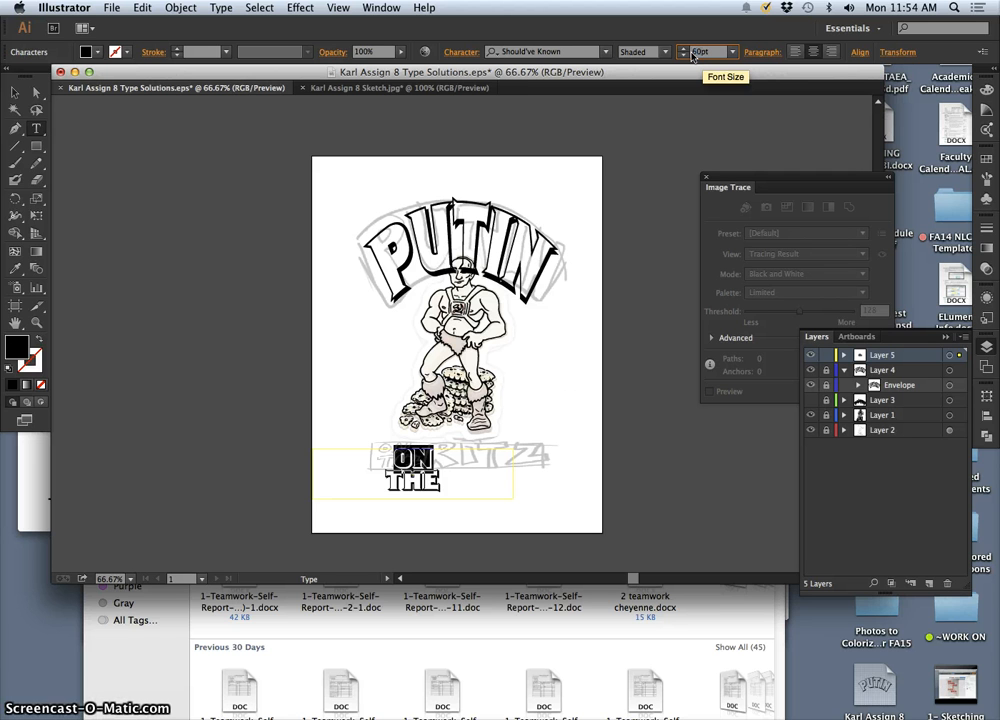
{"action": "key", "text": "Return"}
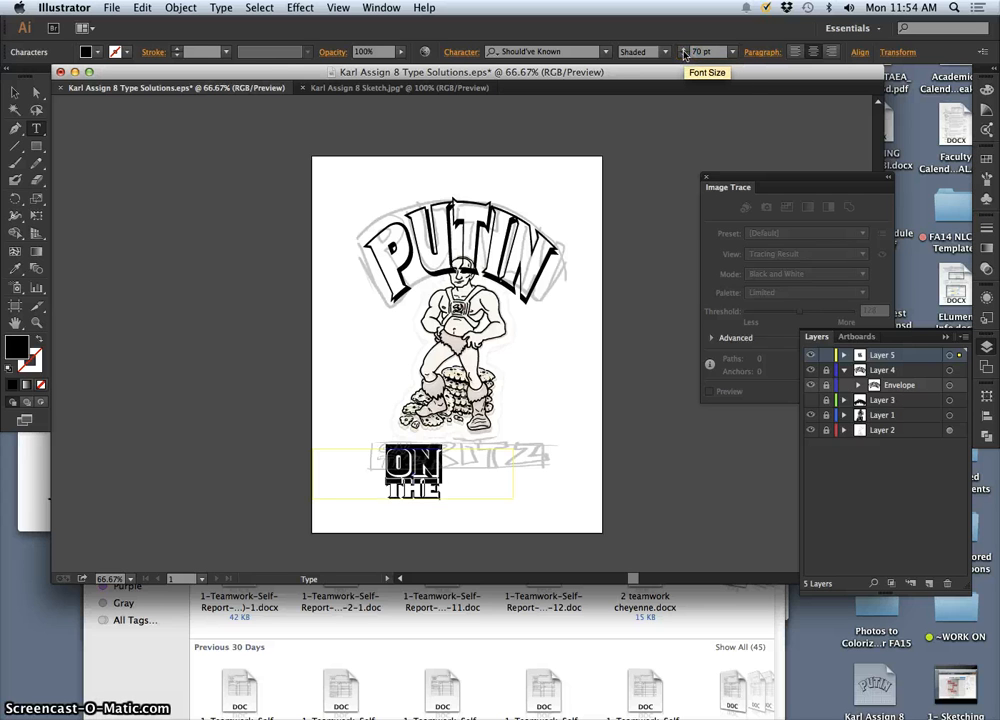
{"action": "left_click", "coordinate": [550, 436]}
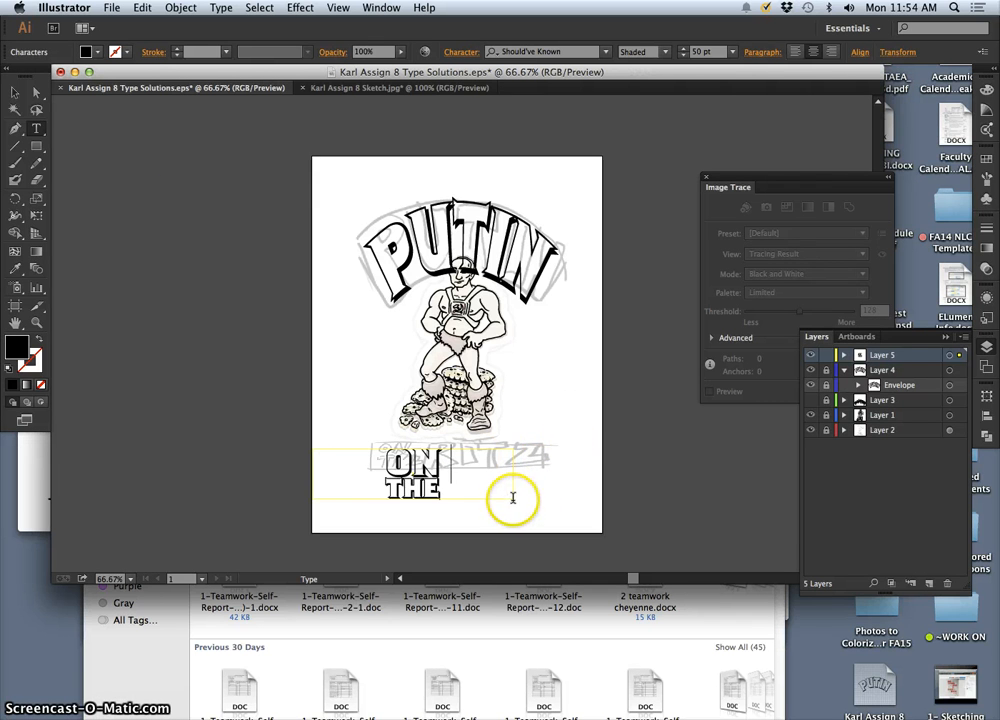
Step: Resize the ON THE text frame to fit more closely around the two stacked words
{"action": "left_click", "coordinate": [14, 93]}
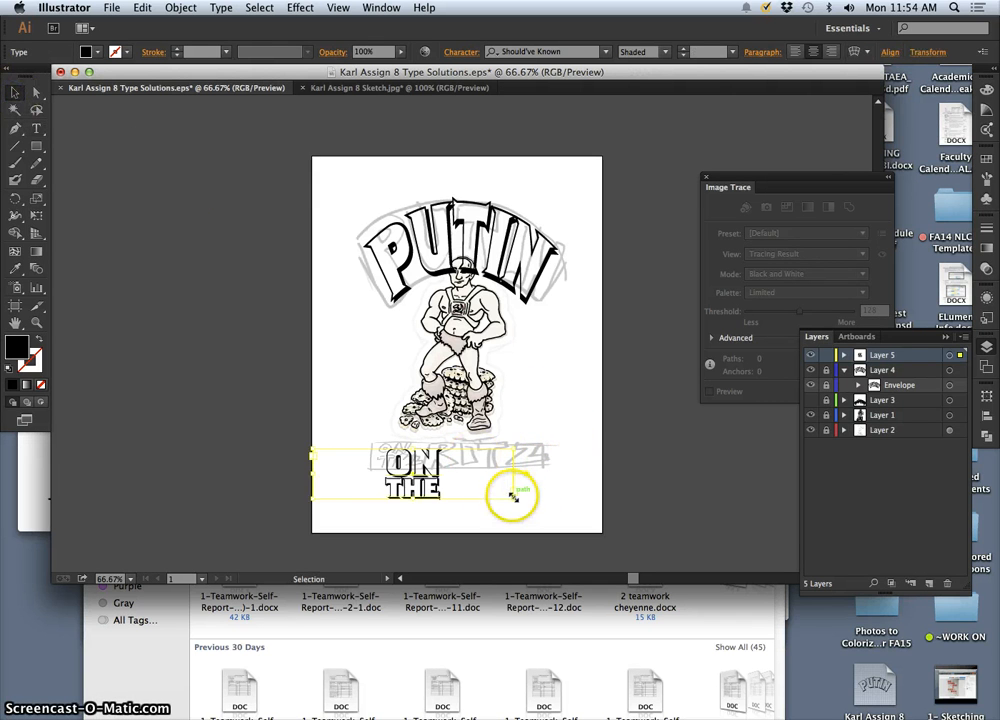
{"action": "left_click_drag", "start_coordinate": [514, 494], "coordinate": [453, 517]}
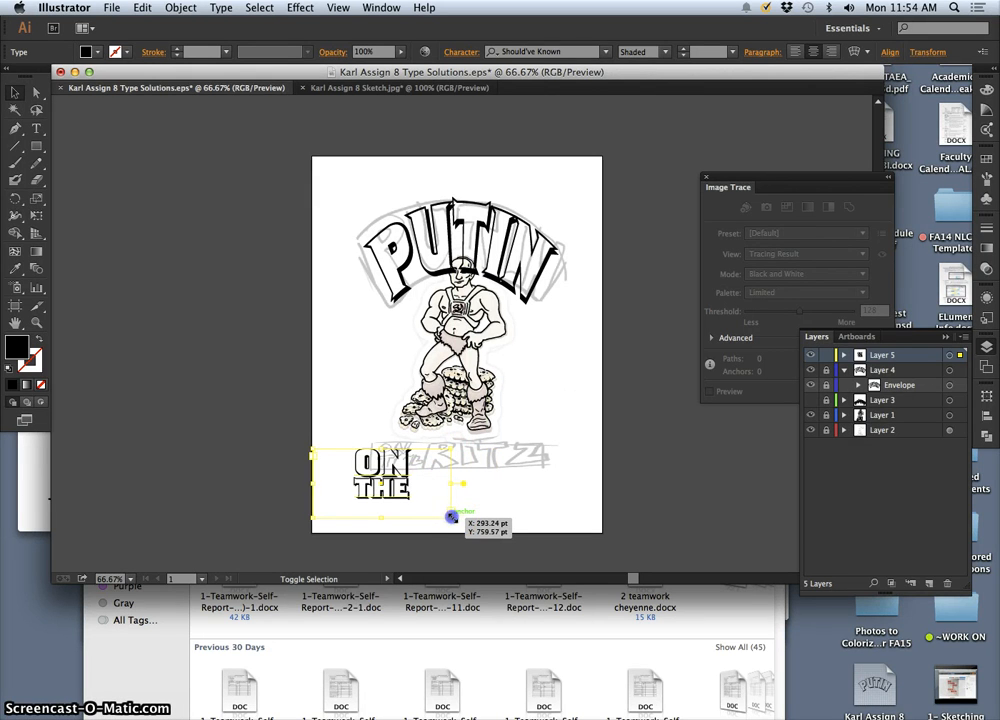
{"action": "left_click_drag", "start_coordinate": [452, 516], "coordinate": [422, 500]}
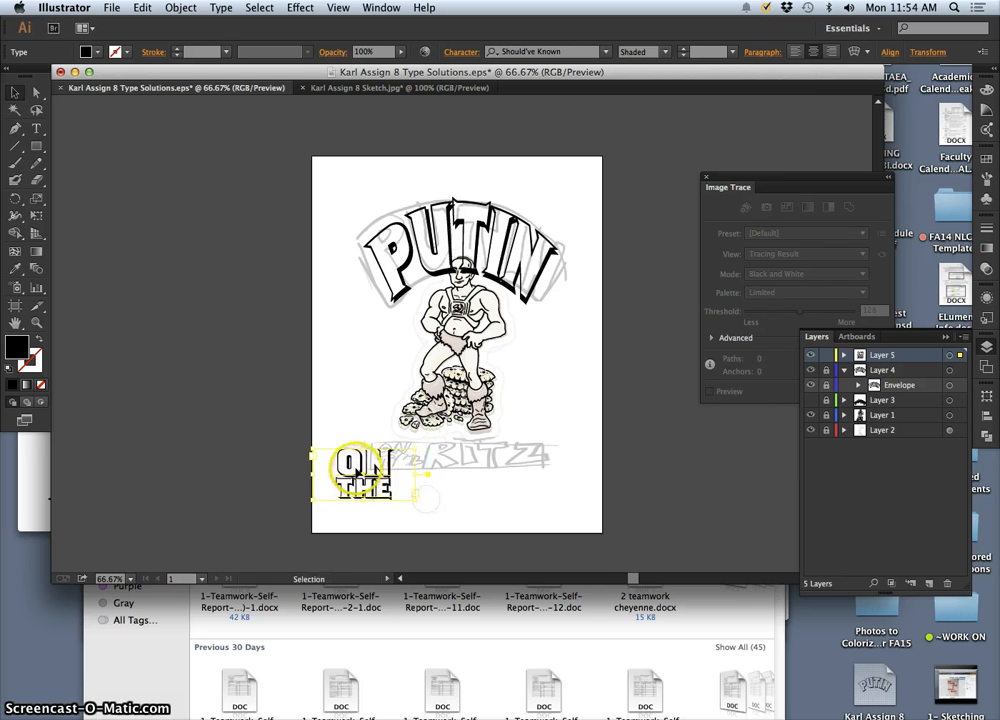
Step: Position the ON THE text over the sketched ON THE lettering, just before the sketched RITZ
{"action": "mouse_move", "coordinate": [355, 468]}
{"action": "left_mouse_down"}
{"action": "mouse_move", "coordinate": [391, 468]}
{"action": "mouse_move", "coordinate": [399, 454]}
{"action": "mouse_move", "coordinate": [358, 437]}
{"action": "mouse_move", "coordinate": [370, 441]}
{"action": "left_mouse_up"}
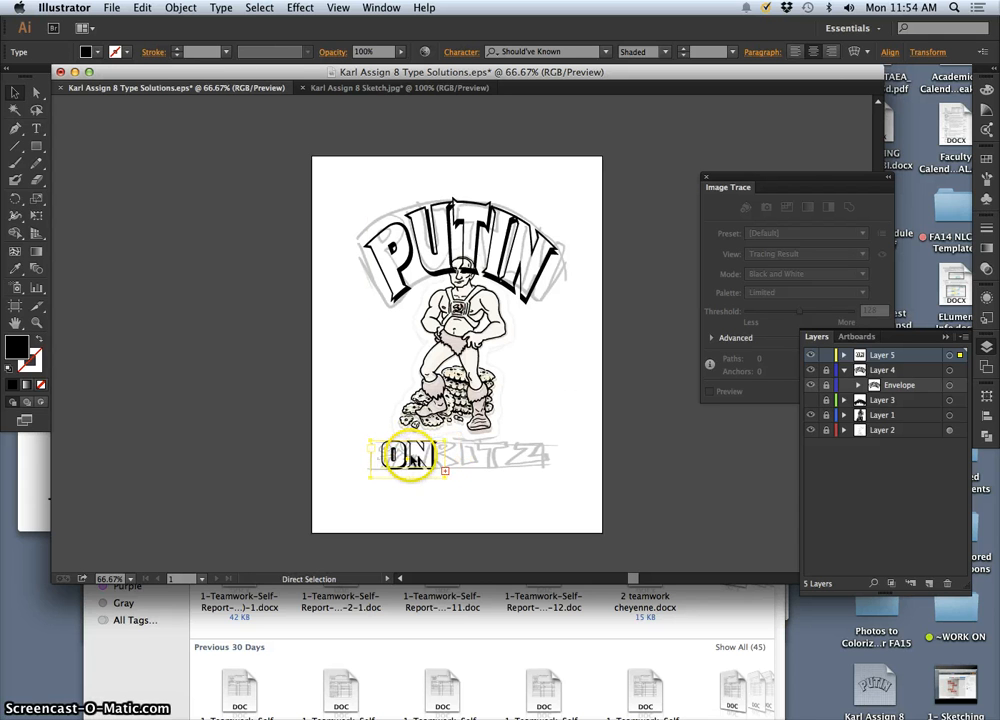
{"action": "left_click", "coordinate": [331, 352]}
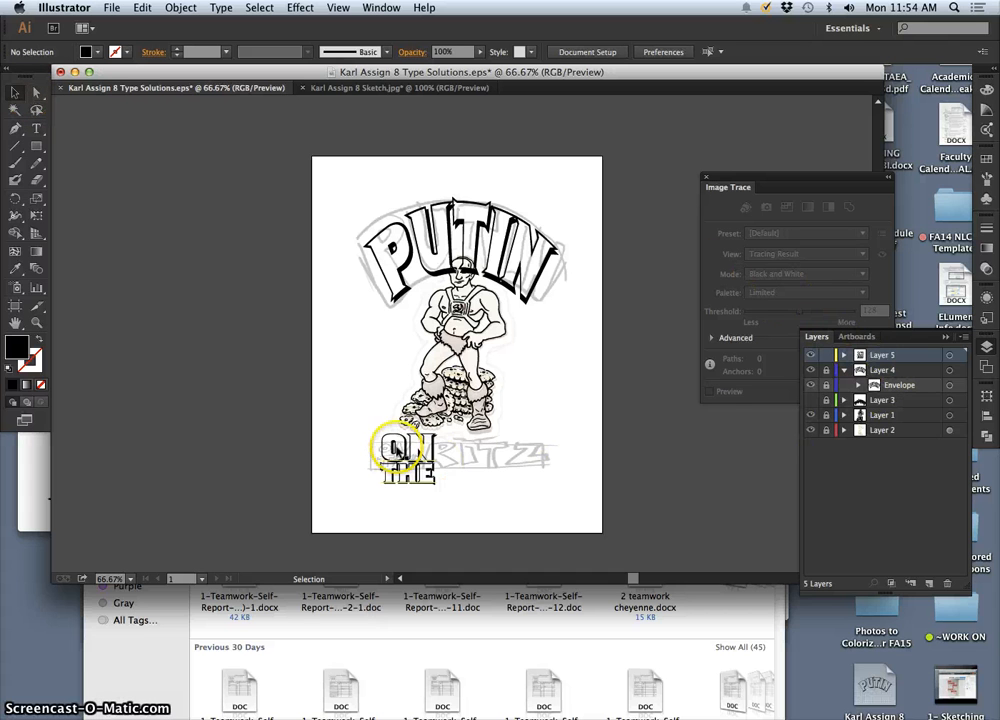
{"action": "left_click_drag", "start_coordinate": [395, 447], "coordinate": [385, 446]}
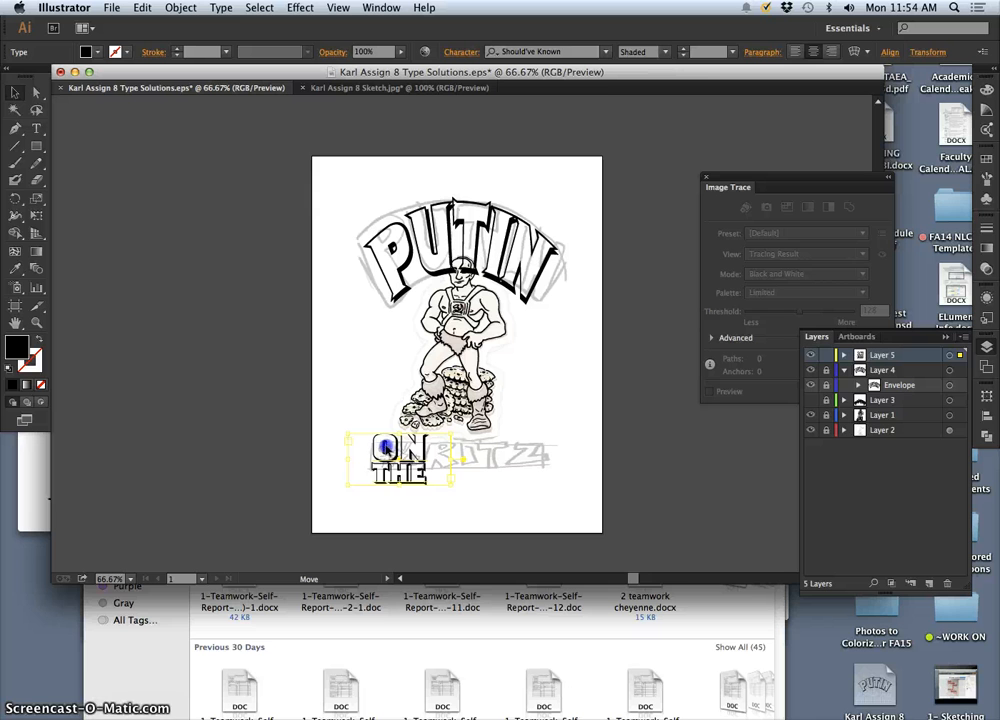
{"action": "left_click", "coordinate": [558, 470]}
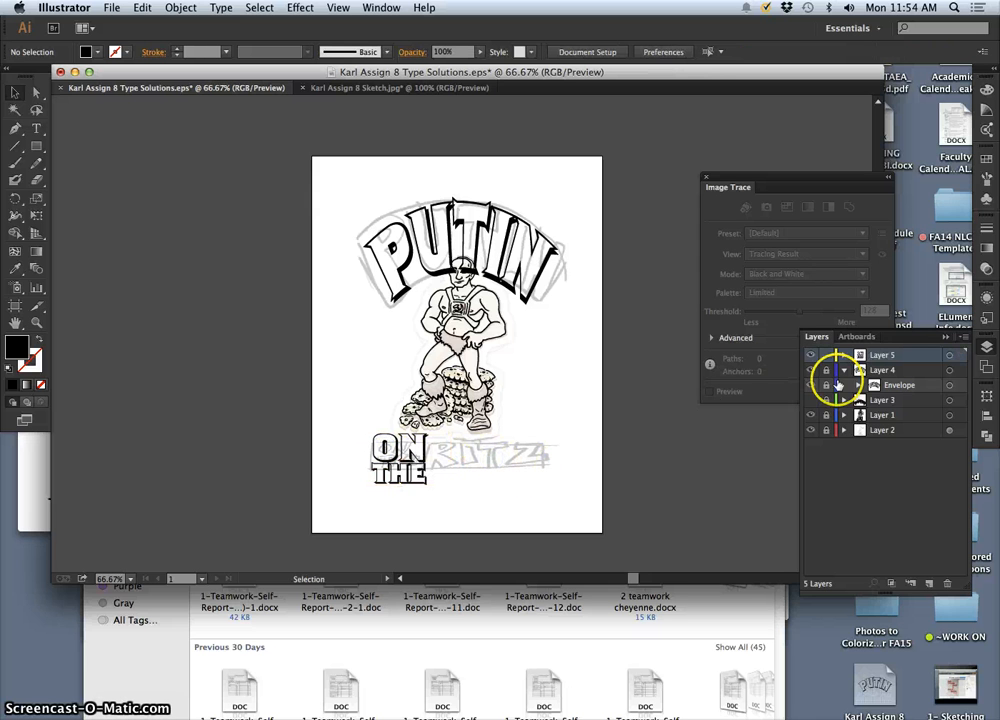
Step: Enlarge the ON THE text frame slightly and nudge it left to clear the sketched RITZ
{"action": "left_click", "coordinate": [949, 355]}
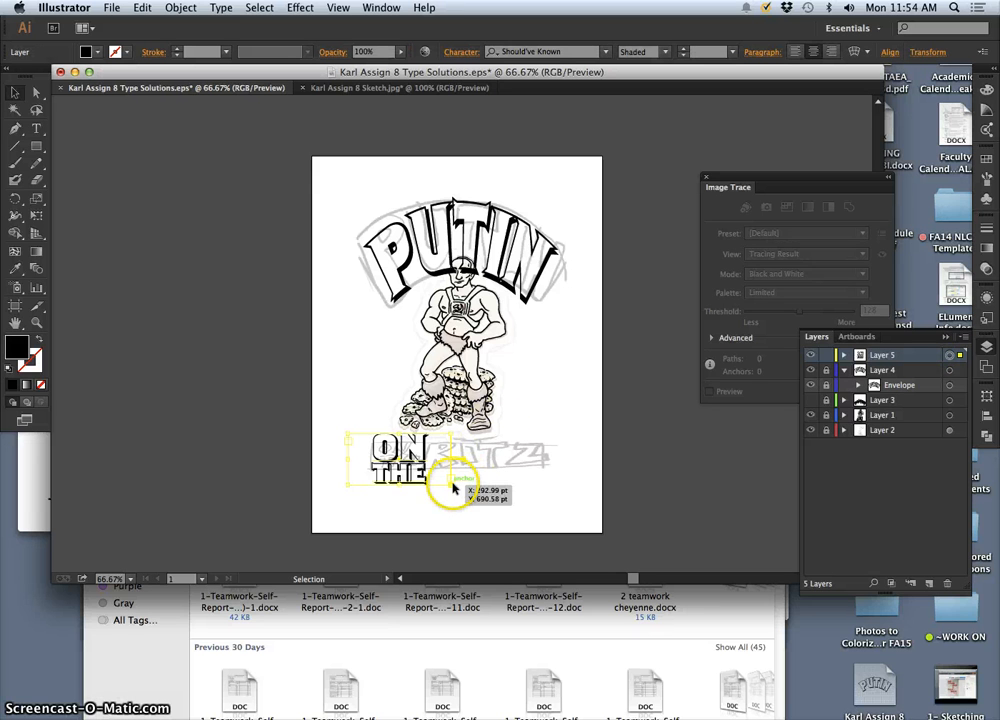
{"action": "mouse_move", "coordinate": [453, 487]}
{"action": "left_mouse_down"}
{"action": "mouse_move", "coordinate": [448, 480]}
{"action": "mouse_move", "coordinate": [458, 491]}
{"action": "left_mouse_up"}
{"action": "left_click", "coordinate": [496, 529]}
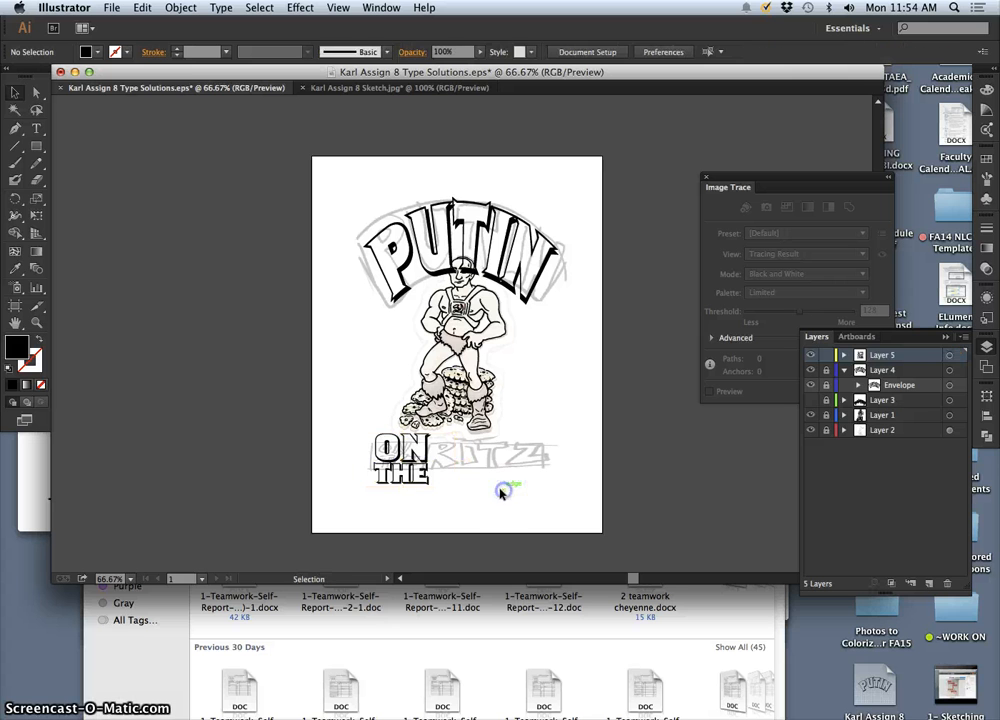
{"action": "left_click_drag", "start_coordinate": [413, 452], "coordinate": [400, 452]}
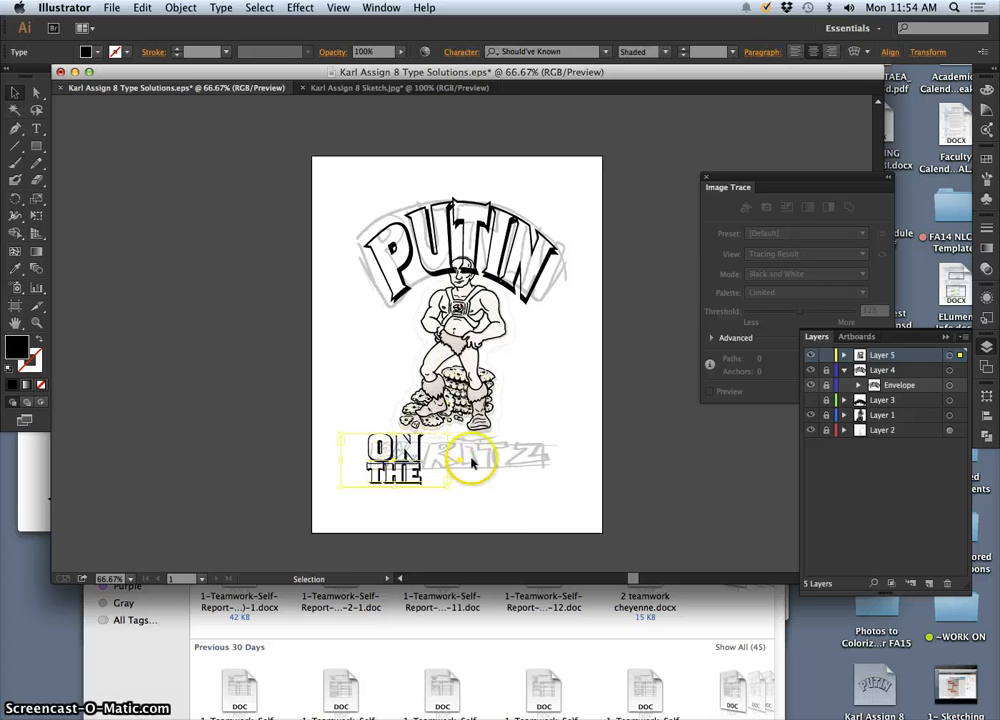
{"action": "left_click", "coordinate": [576, 458]}
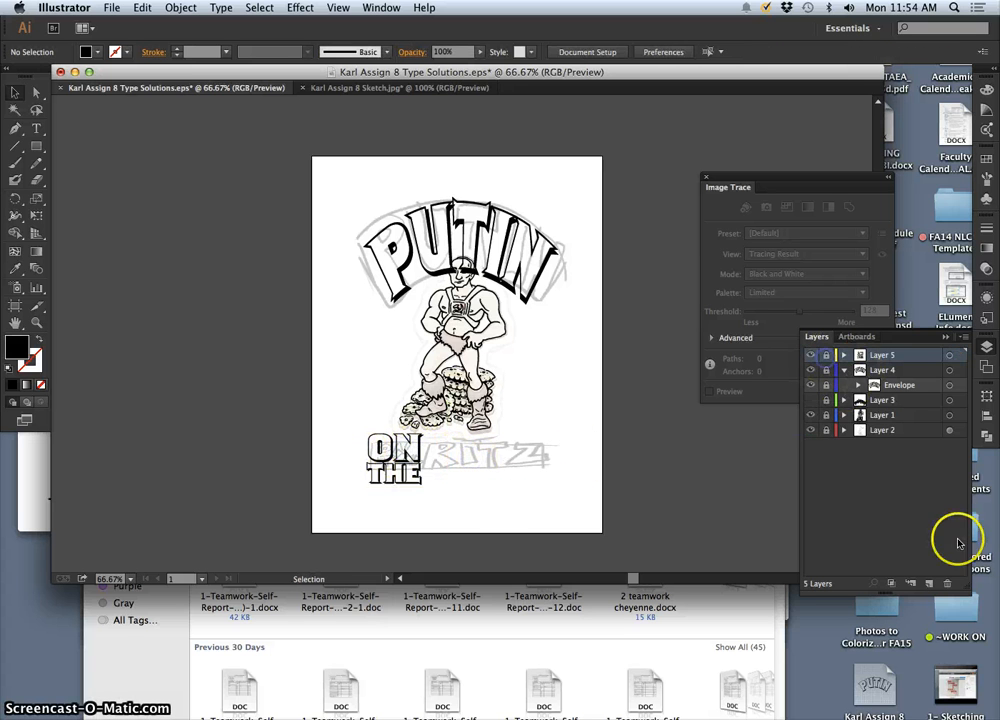
Step: With the ON THE layer locked, add a new layer and enter RITZ in a text frame beside ON THE
{"action": "left_click", "coordinate": [910, 583]}
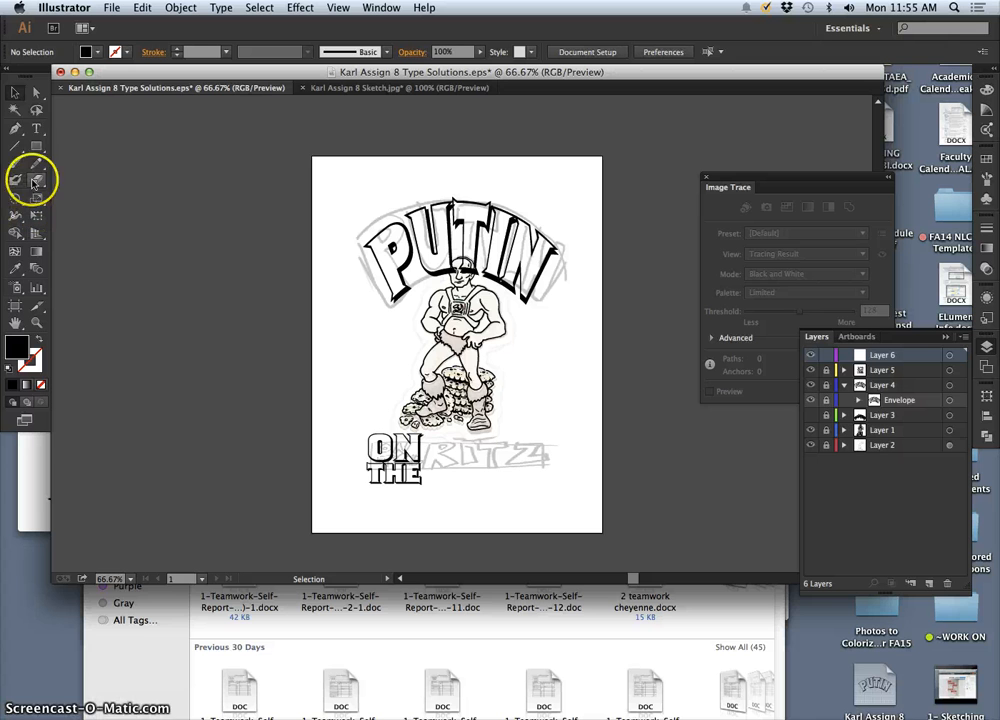
{"action": "left_click", "coordinate": [37, 130]}
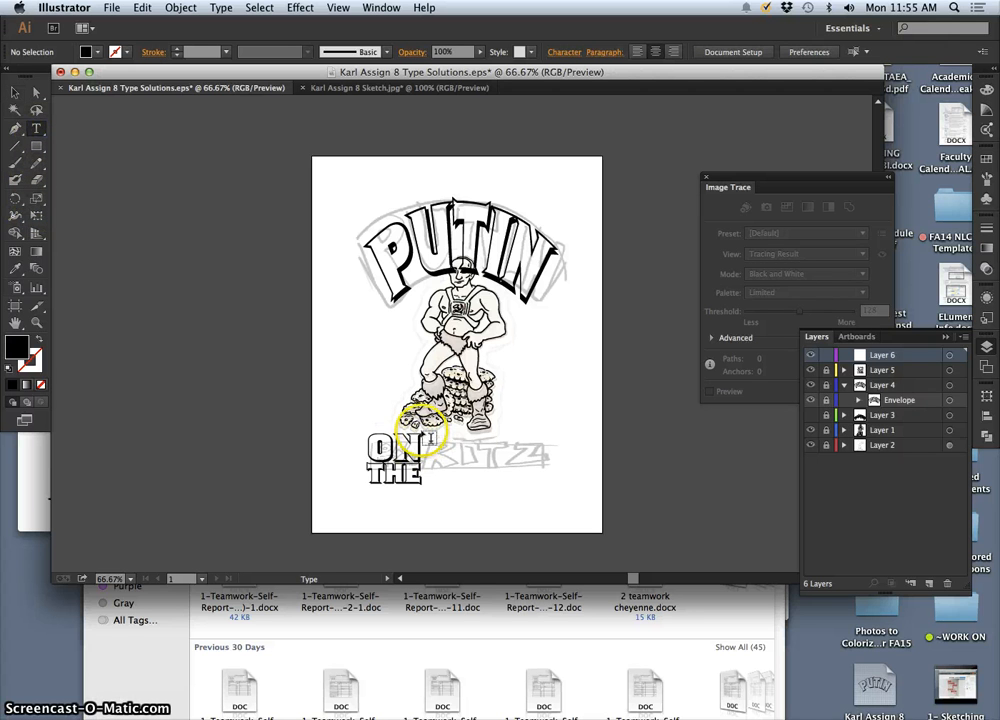
{"action": "mouse_move", "coordinate": [436, 446]}
{"action": "left_mouse_down"}
{"action": "mouse_move", "coordinate": [513, 495]}
{"action": "mouse_move", "coordinate": [587, 486]}
{"action": "left_mouse_up"}
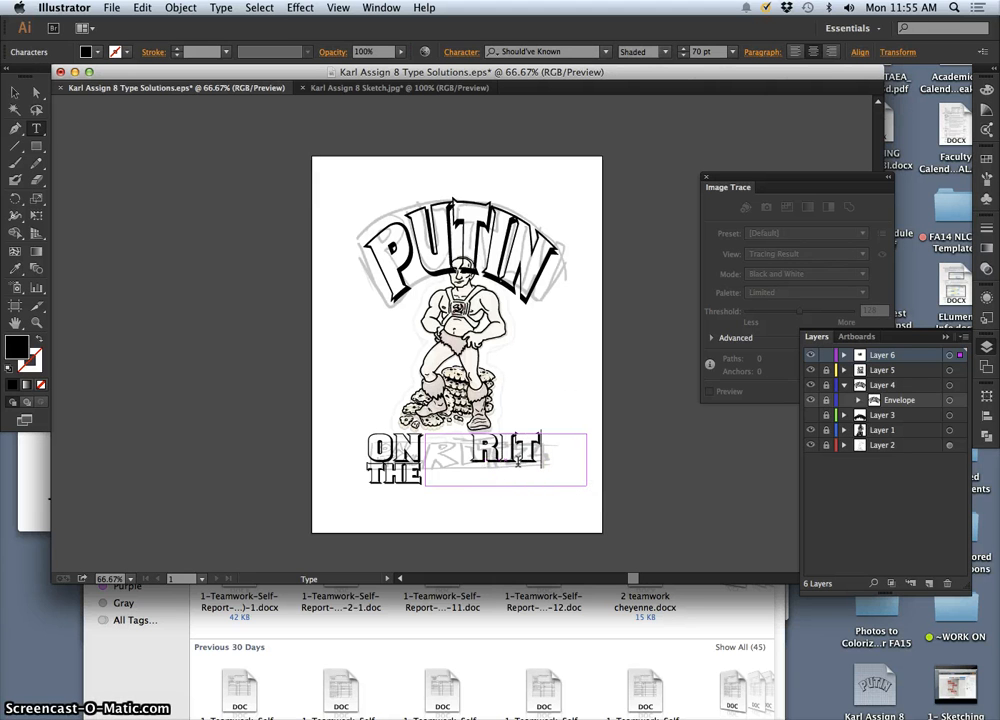
Step: Check the Downloads folder for the downloaded font's name and set the RITZ text in the Superdie font
{"action": "left_click_drag", "start_coordinate": [517, 462], "coordinate": [455, 447]}
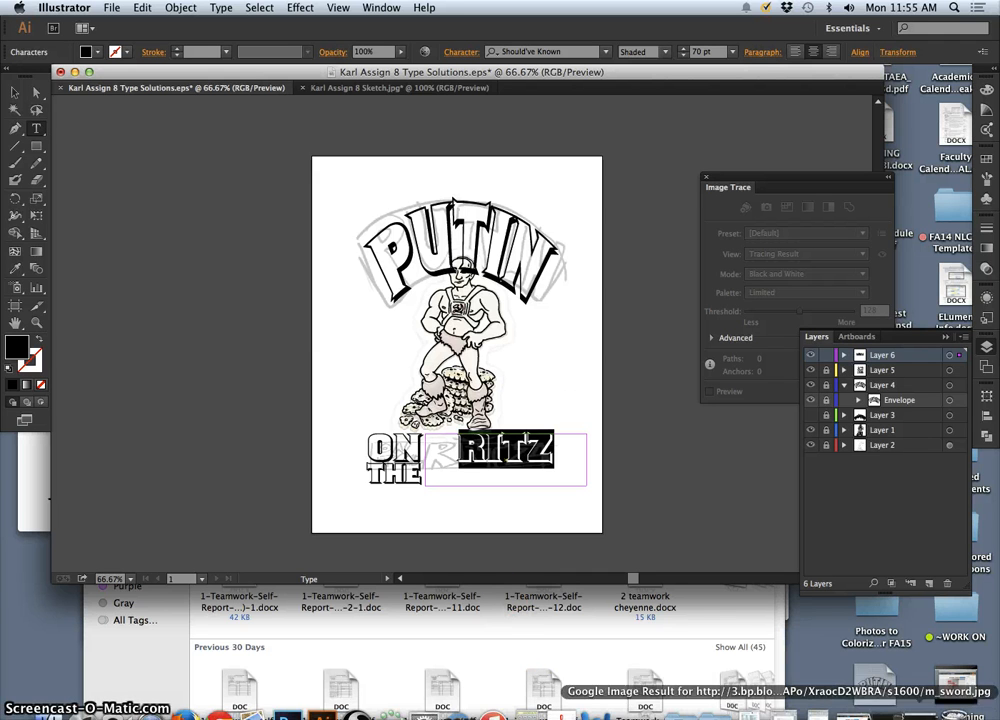
{"action": "left_click", "coordinate": [721, 647]}
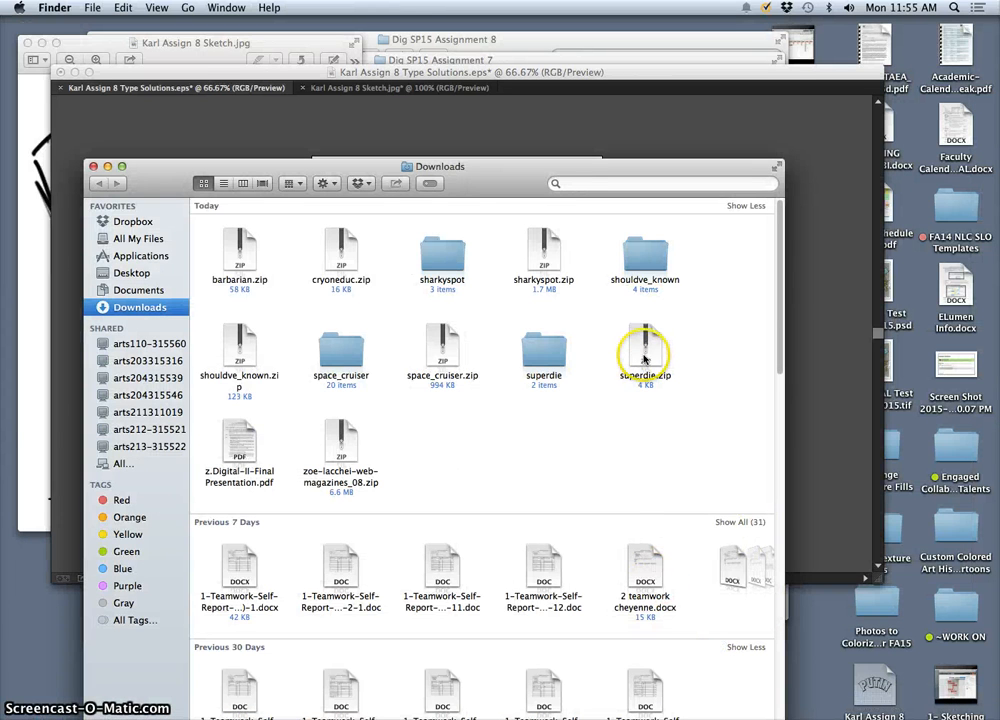
{"action": "left_click", "coordinate": [811, 326]}
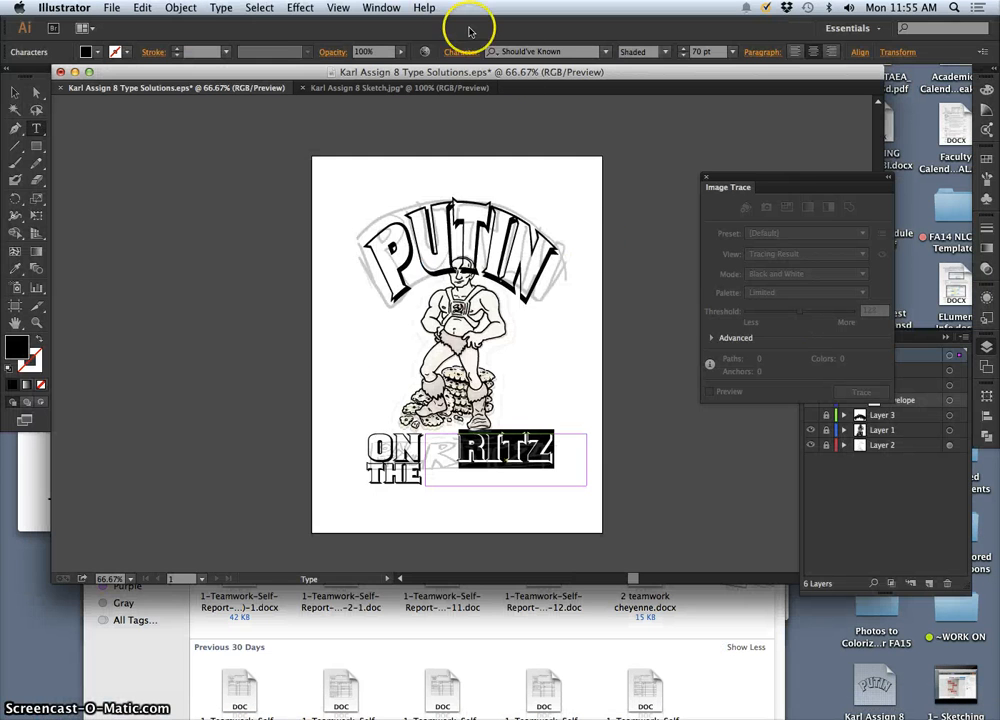
{"action": "left_click", "coordinate": [605, 51]}
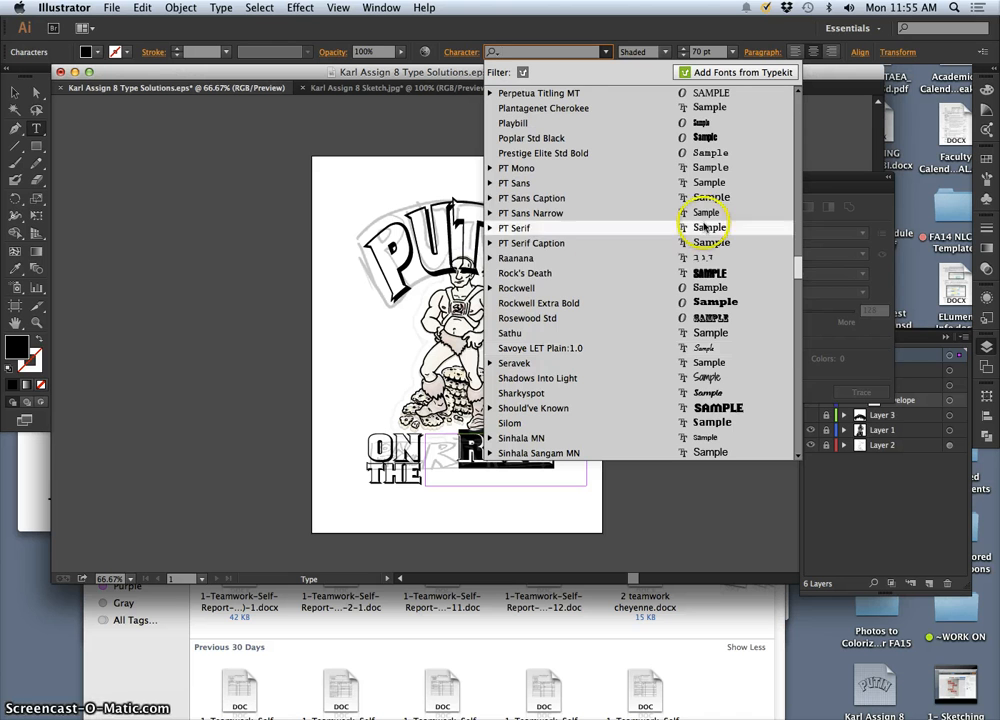
{"action": "left_click_drag", "start_coordinate": [797, 273], "coordinate": [790, 307]}
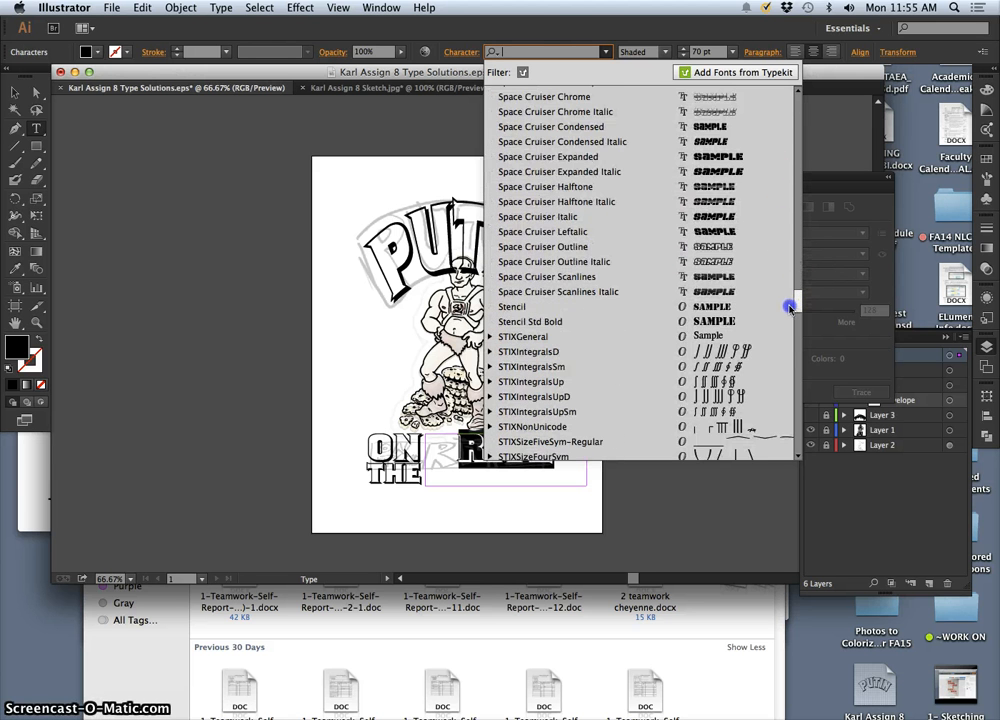
{"action": "scroll", "coordinate": [790, 307], "scroll_direction": "up", "scroll_amount": 1}
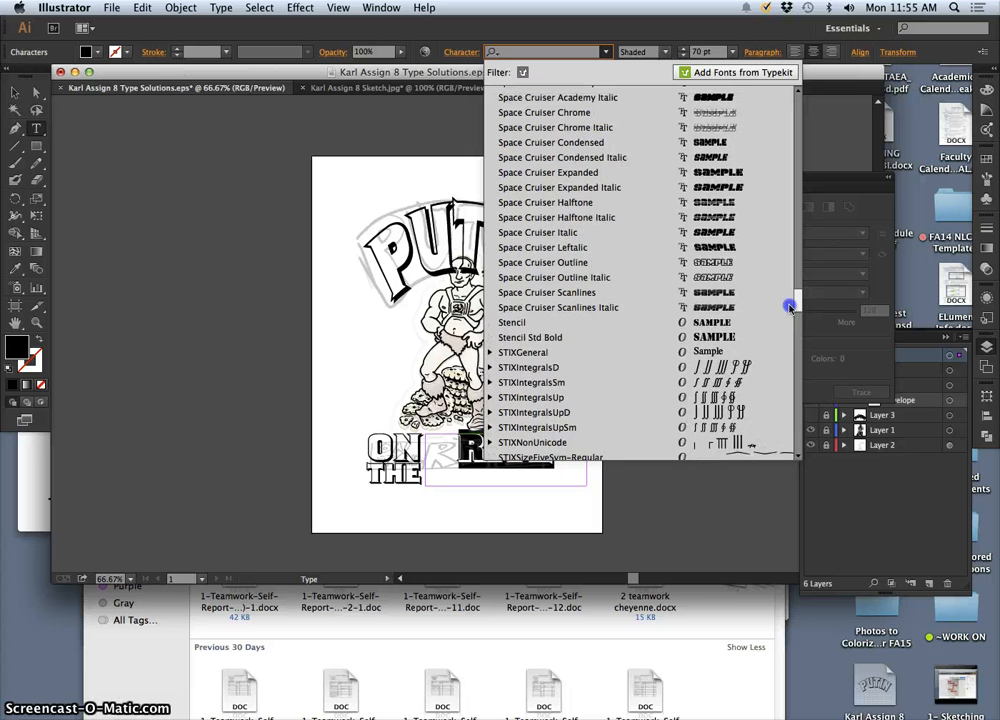
{"action": "scroll", "coordinate": [790, 307], "scroll_direction": "down", "scroll_amount": 7}
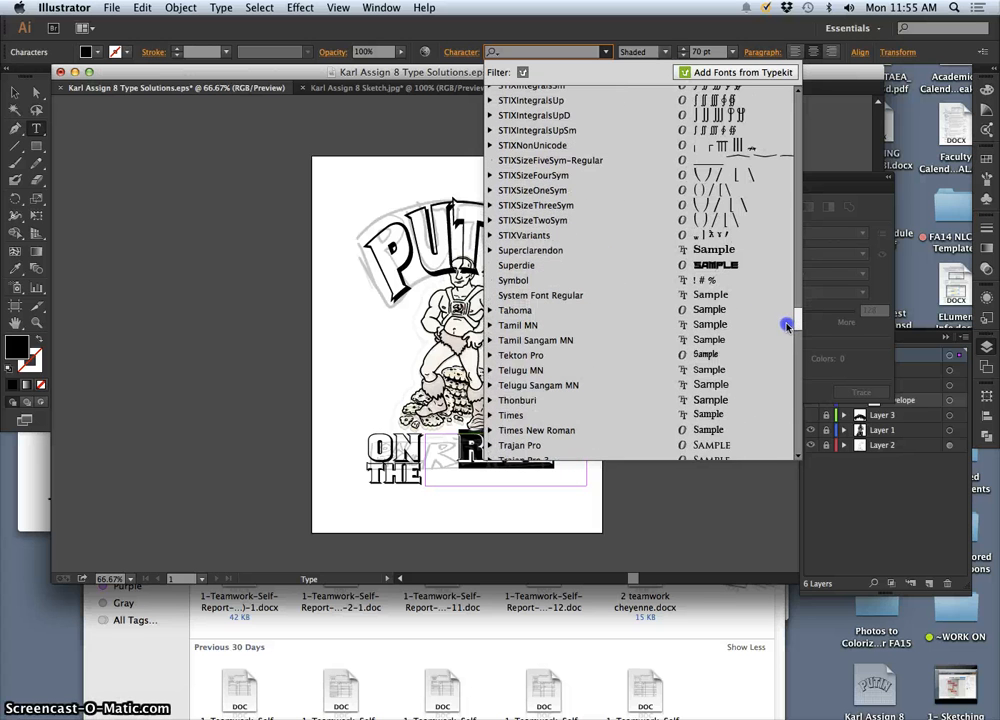
{"action": "left_click", "coordinate": [782, 263]}
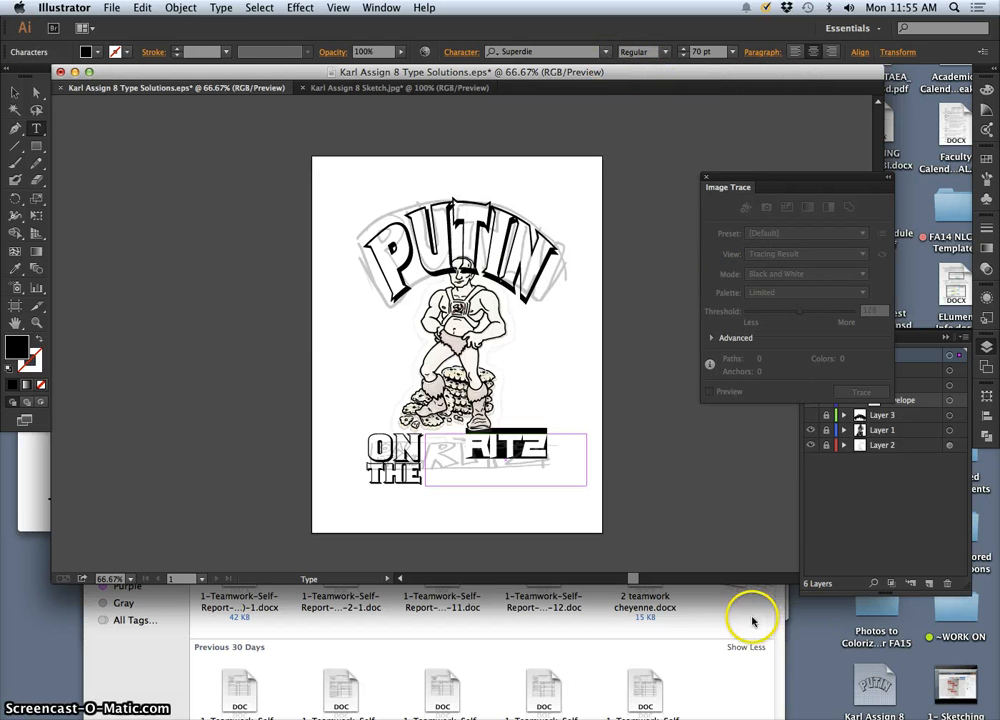
{"action": "left_click", "coordinate": [606, 53]}
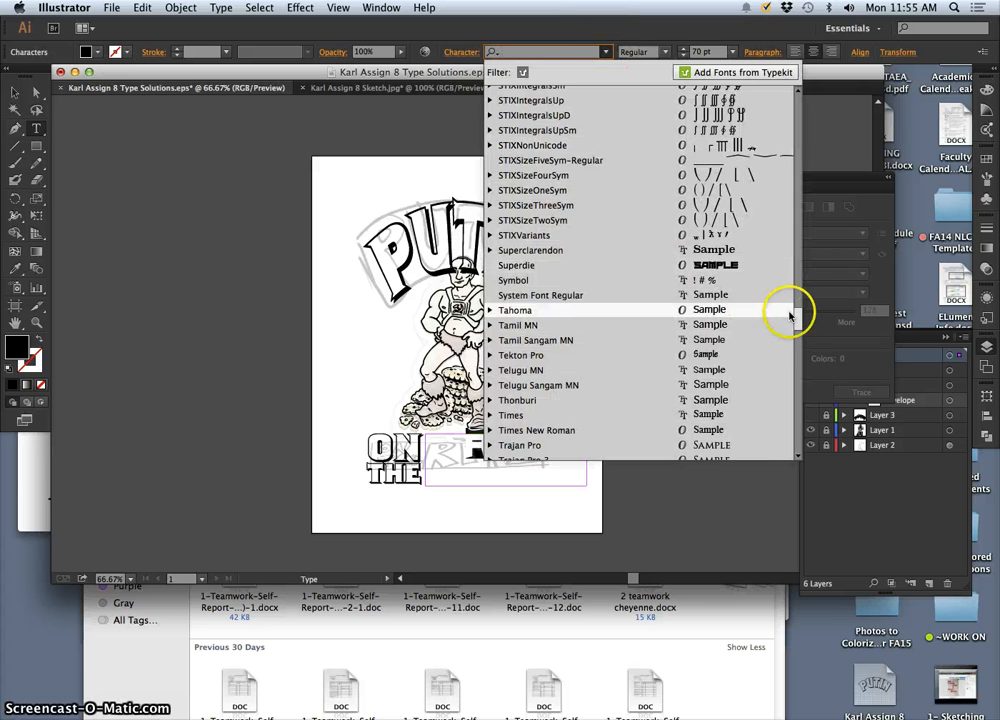
{"action": "mouse_move", "coordinate": [800, 322]}
{"action": "left_mouse_down"}
{"action": "mouse_move", "coordinate": [817, 103]}
{"action": "mouse_move", "coordinate": [804, 433]}
{"action": "mouse_move", "coordinate": [805, 322]}
{"action": "left_mouse_up"}
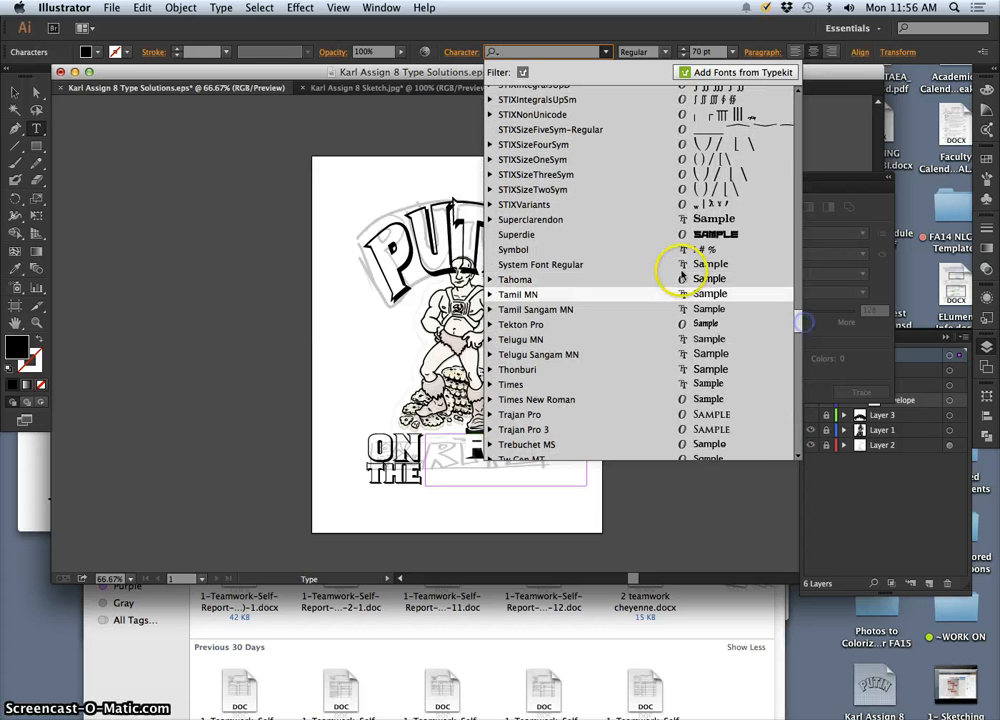
{"action": "left_click", "coordinate": [527, 240]}
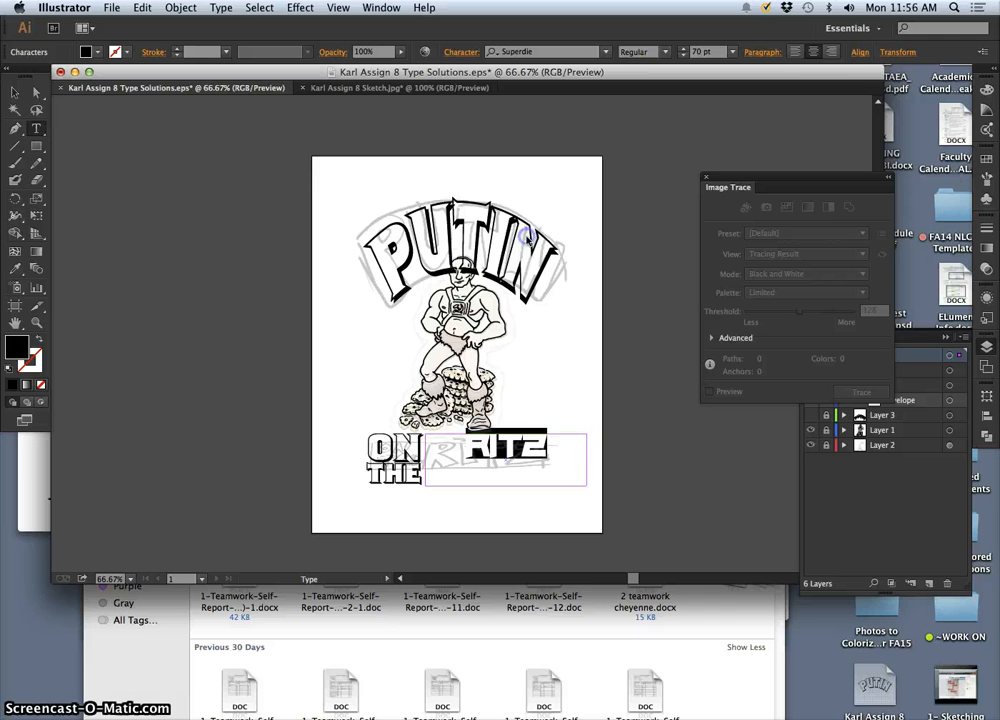
Step: Enlarge the RITZ text to 115 pt and open its paragraph indent and spacing settings
{"action": "left_click", "coordinate": [685, 52]}
{"action": "left_click_drag", "start_coordinate": [685, 52], "coordinate": [685, 52]}
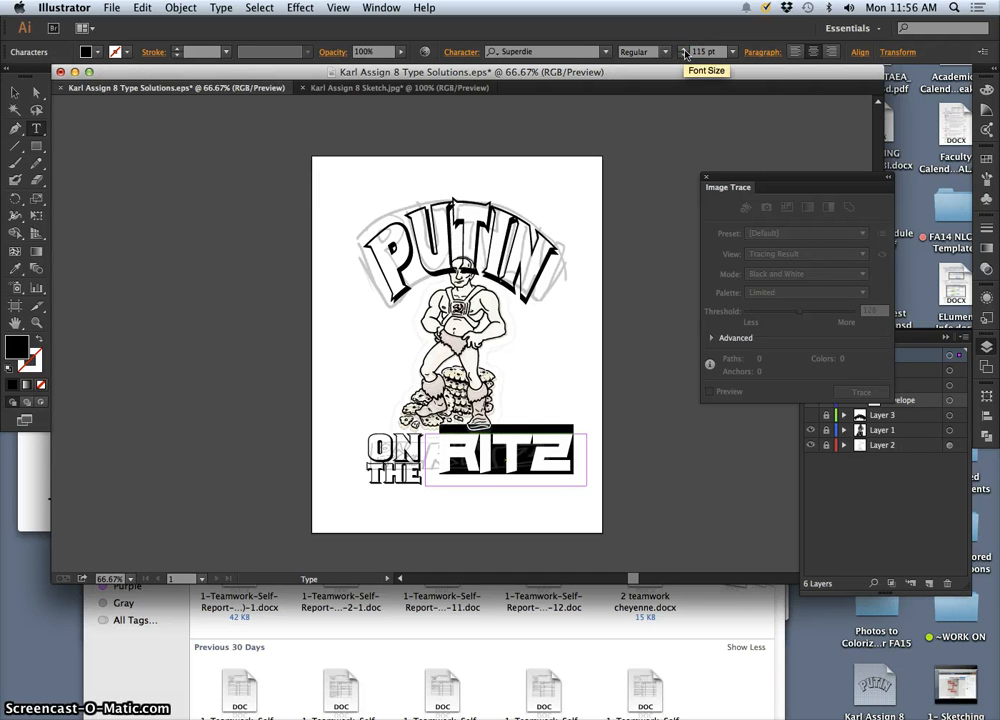
{"action": "left_click", "coordinate": [760, 55]}
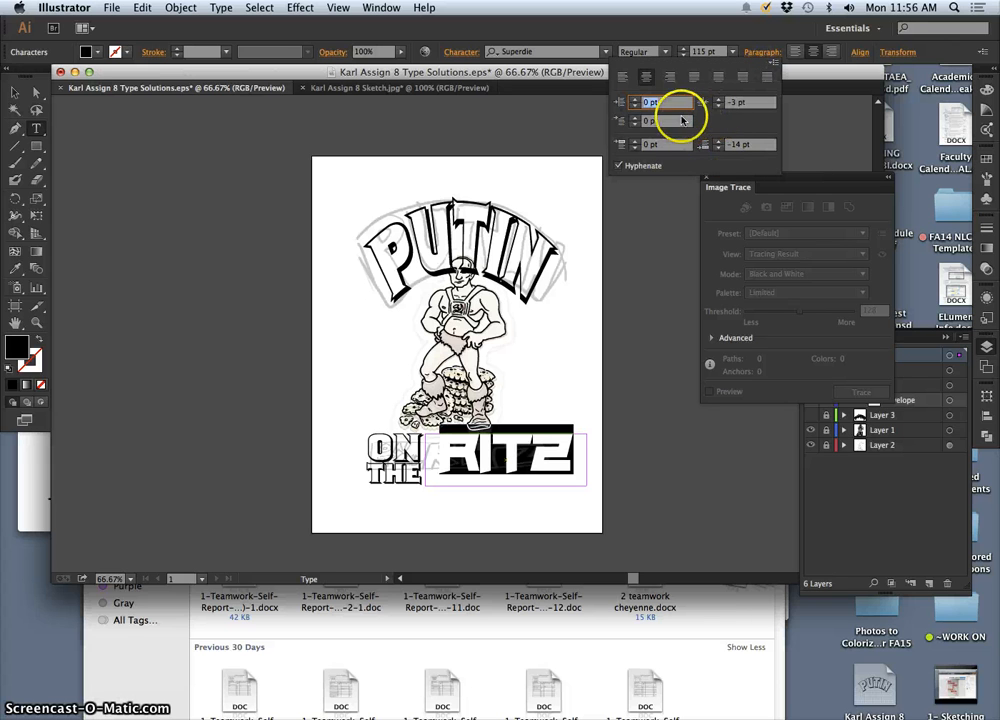